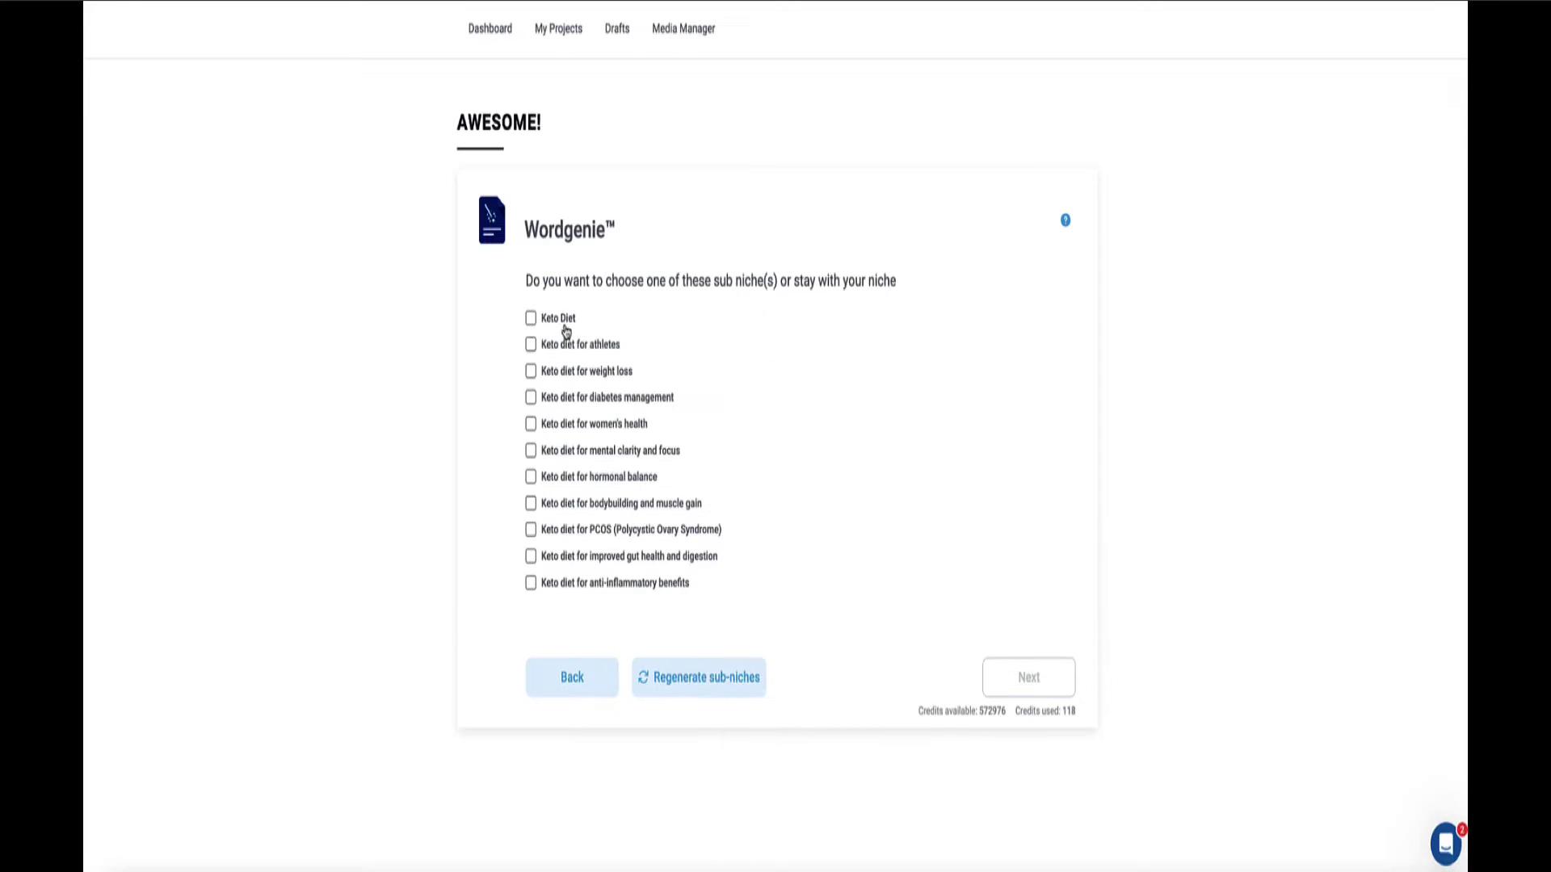
Step: Choose the sub-niche Keto diet for weight loss and set the book's audience to New mothers
left_click(582, 371)
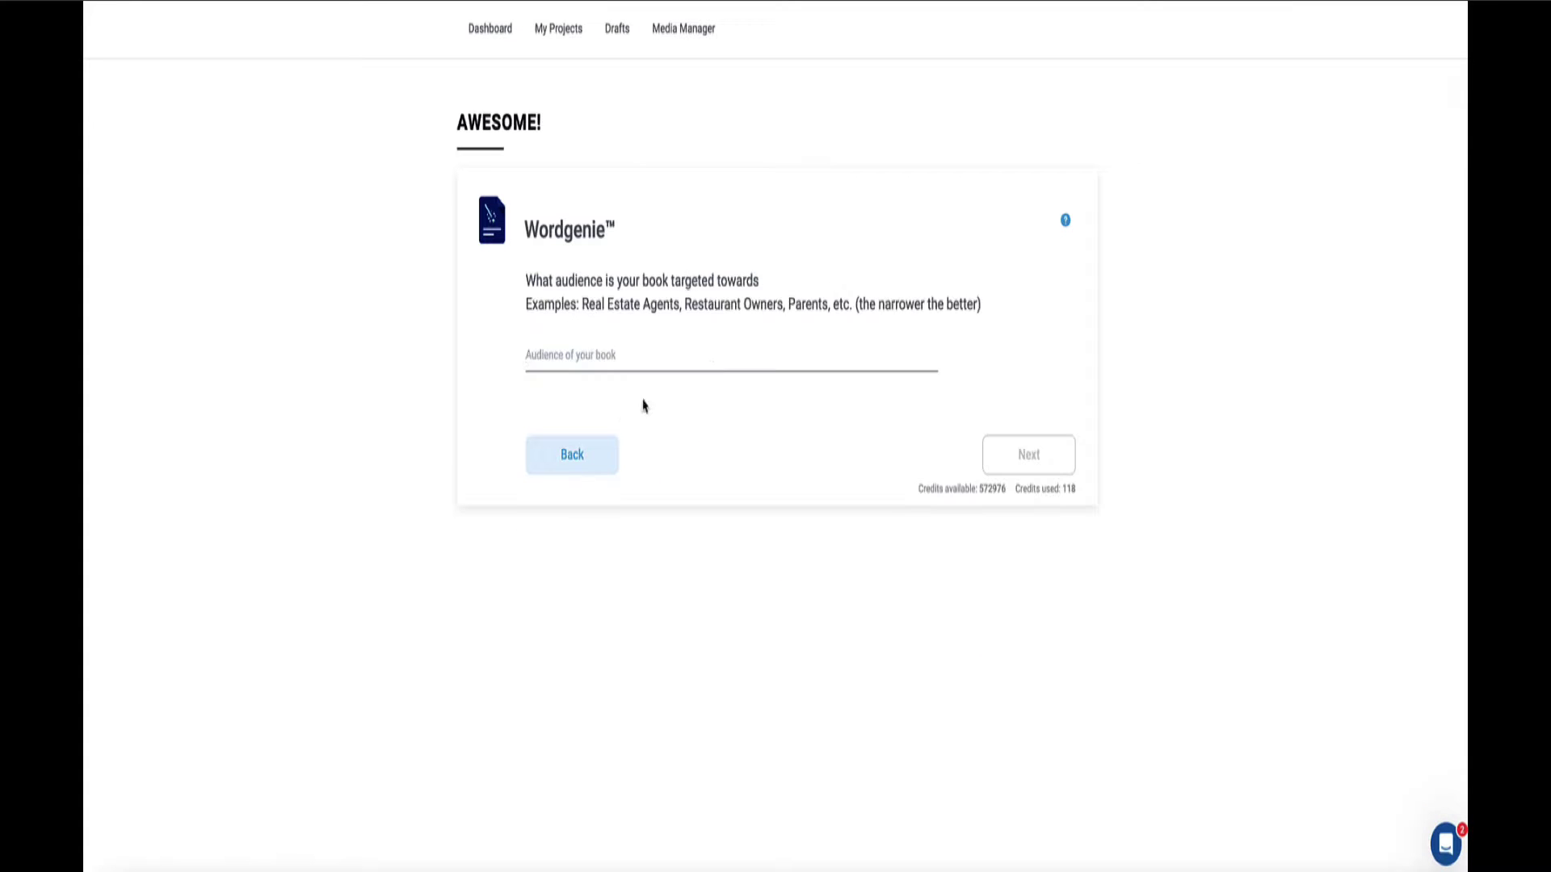
type("New mothers")
left_click(1001, 459)
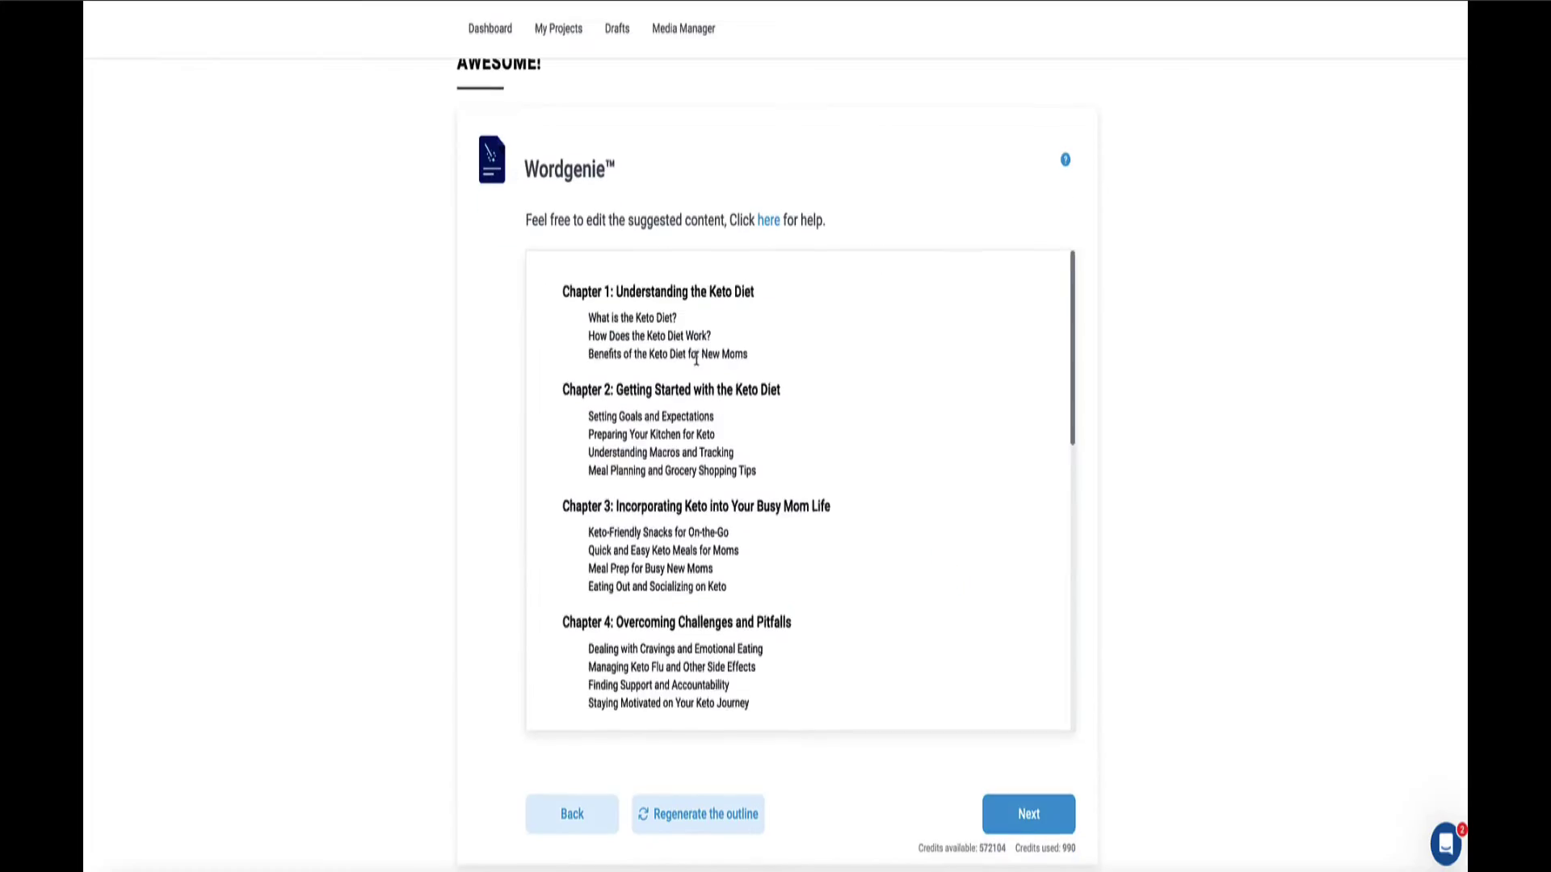
Step: Review the suggested keto chapter outline and accept it to generate the ebook
scroll(866, 467, "down", 4)
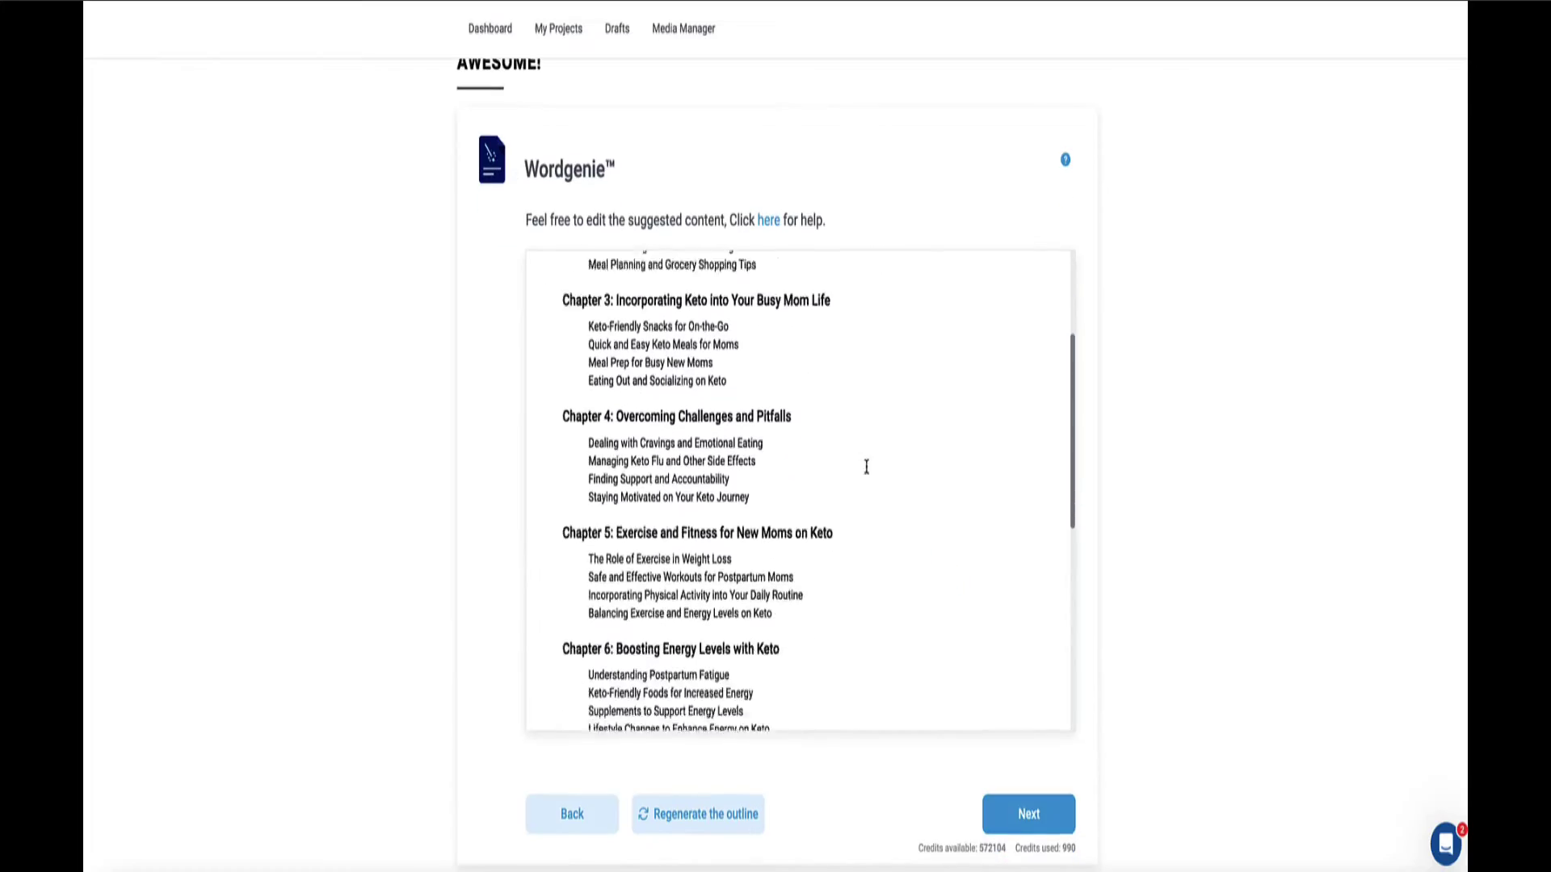
scroll(866, 467, "down", 6)
left_click(1028, 814)
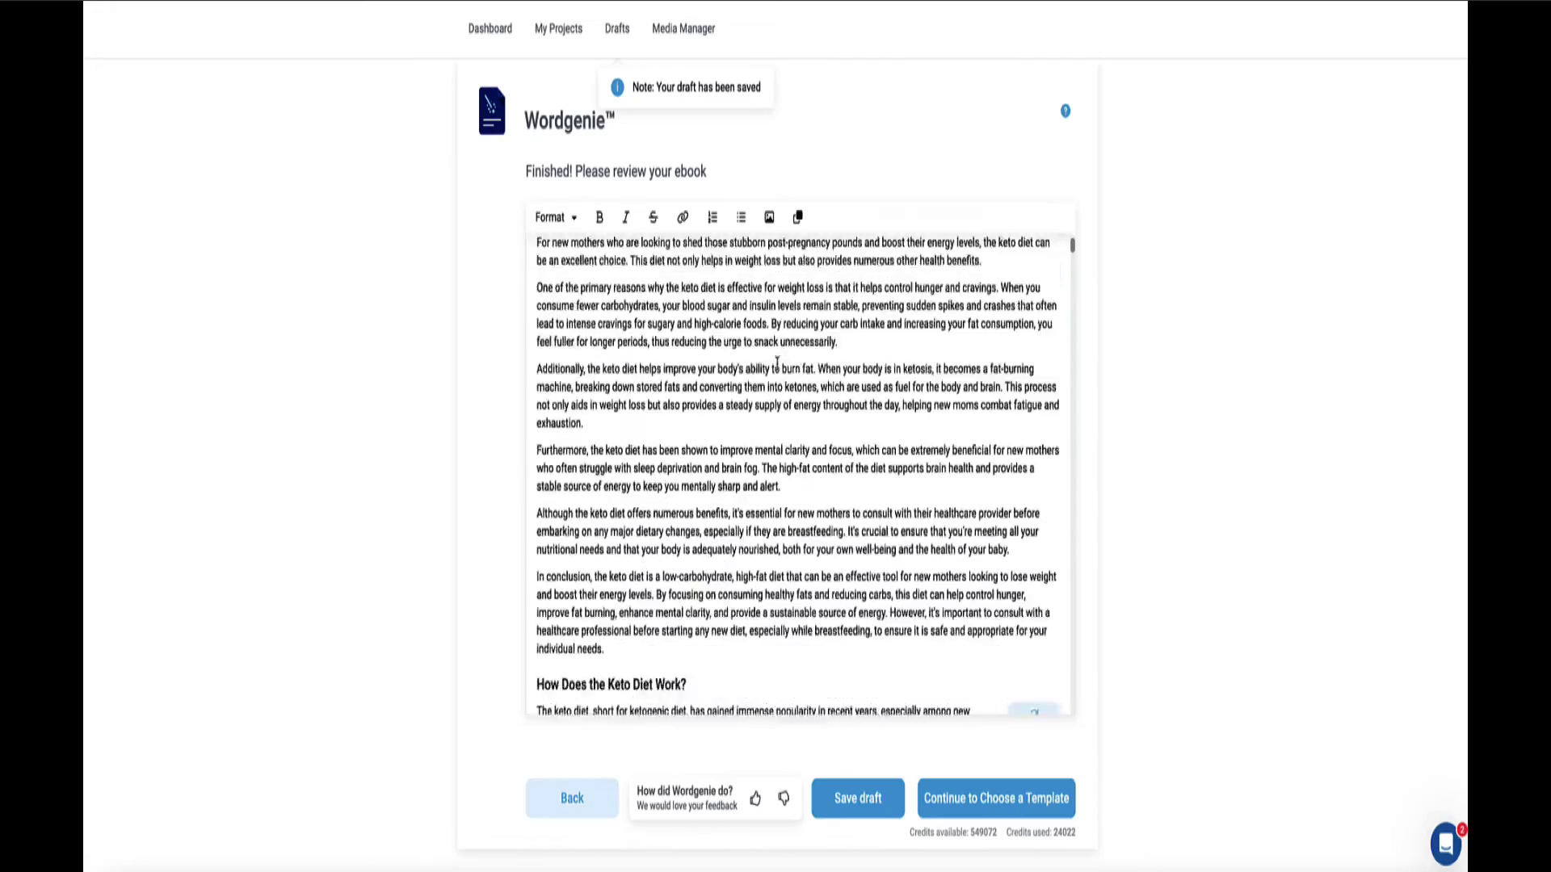
Step: Read through the generated keto ebook text and browse the available ebook templates
scroll(778, 363, "down", 15)
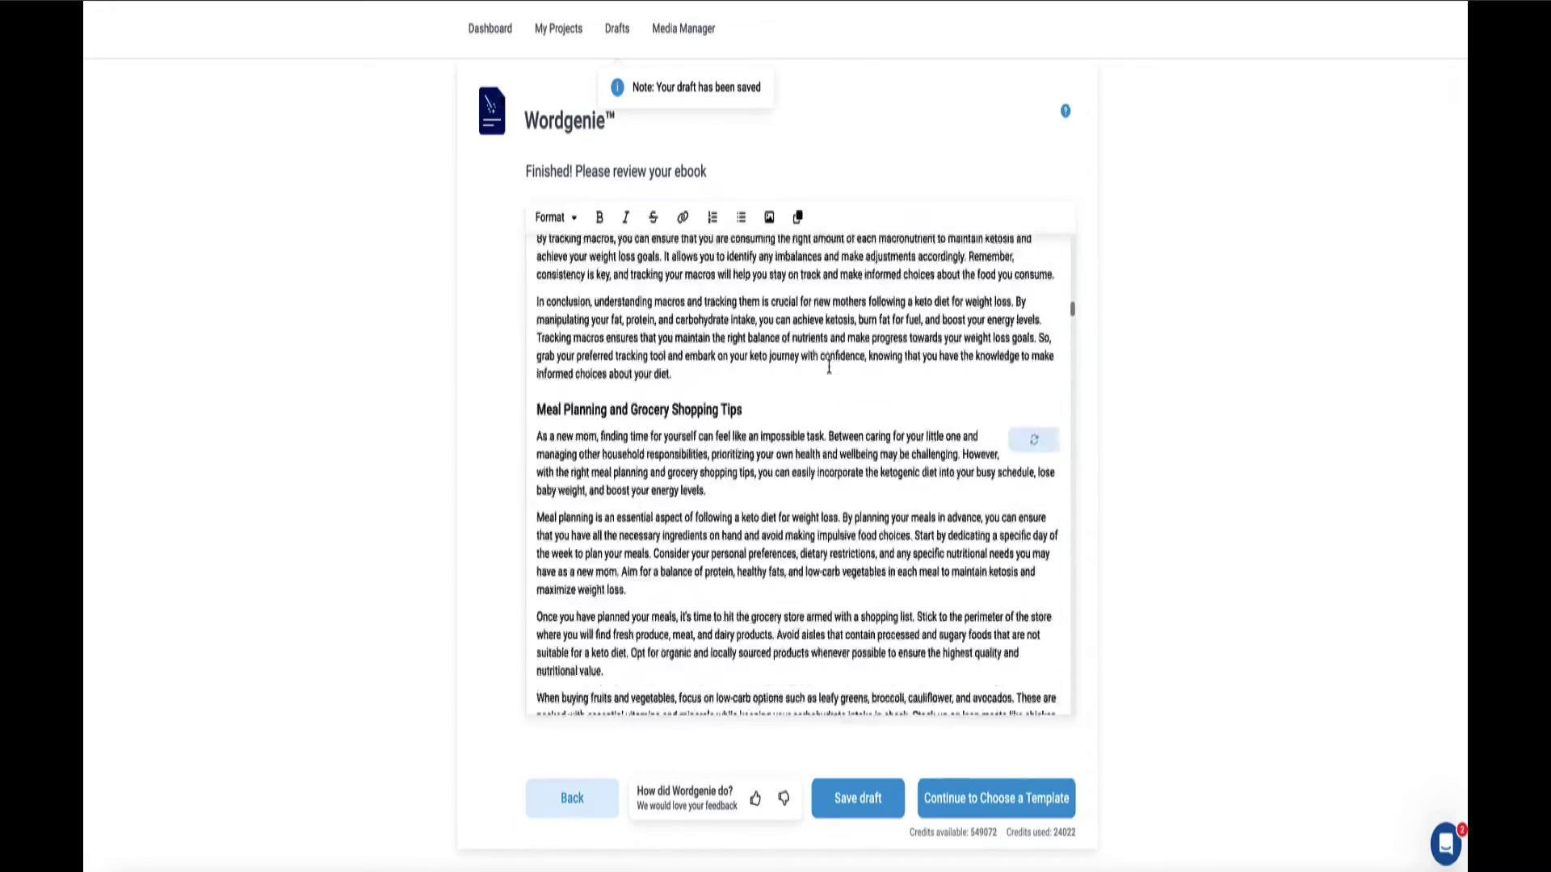
scroll(828, 366, "down", 5)
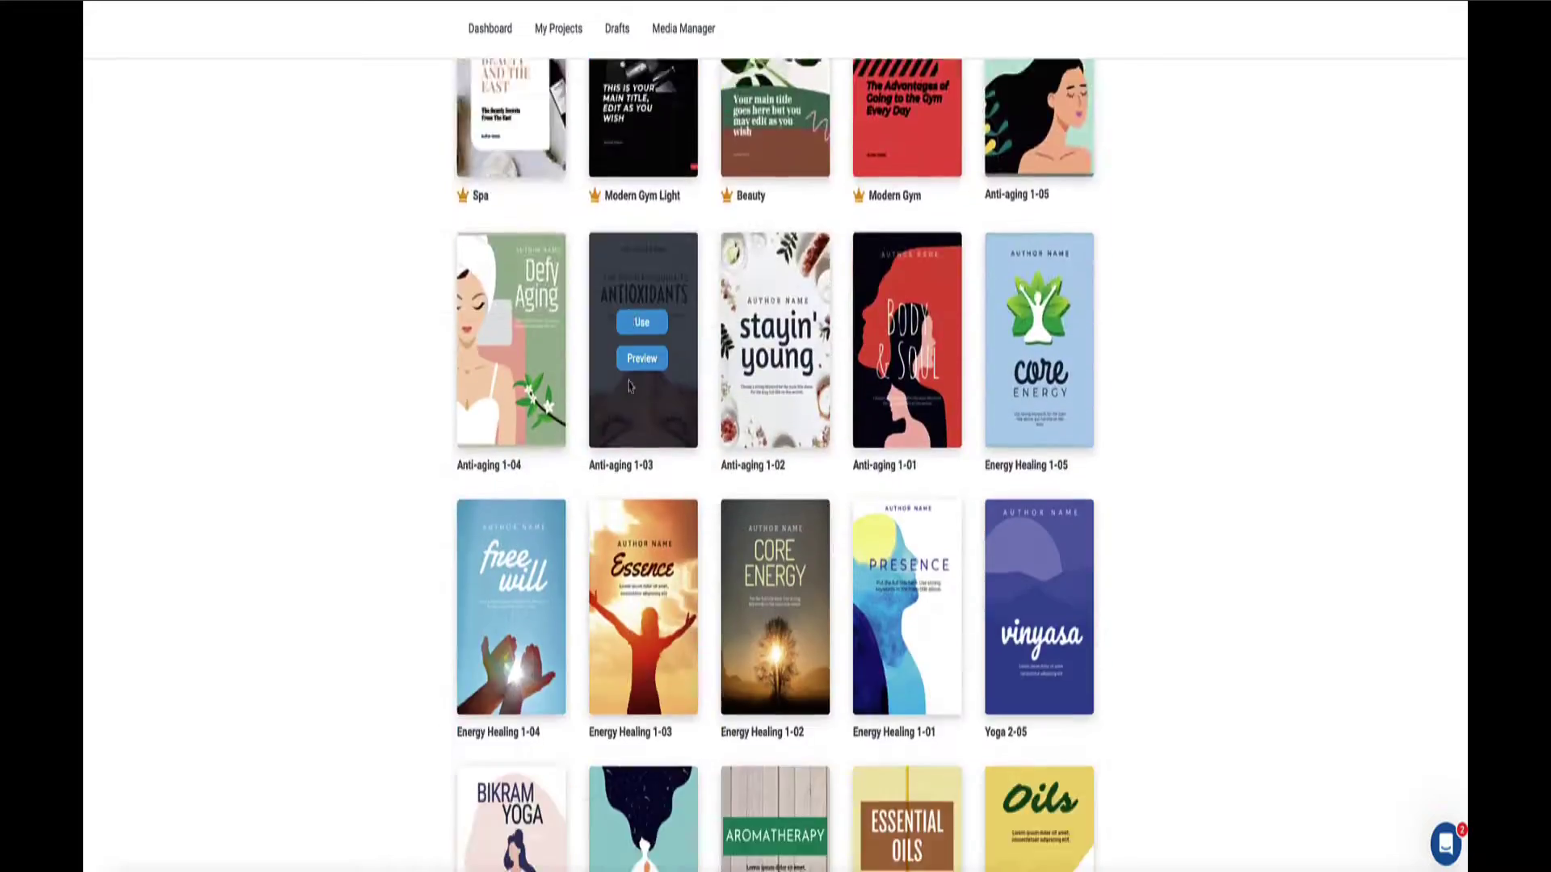
scroll(630, 388, "down", 15)
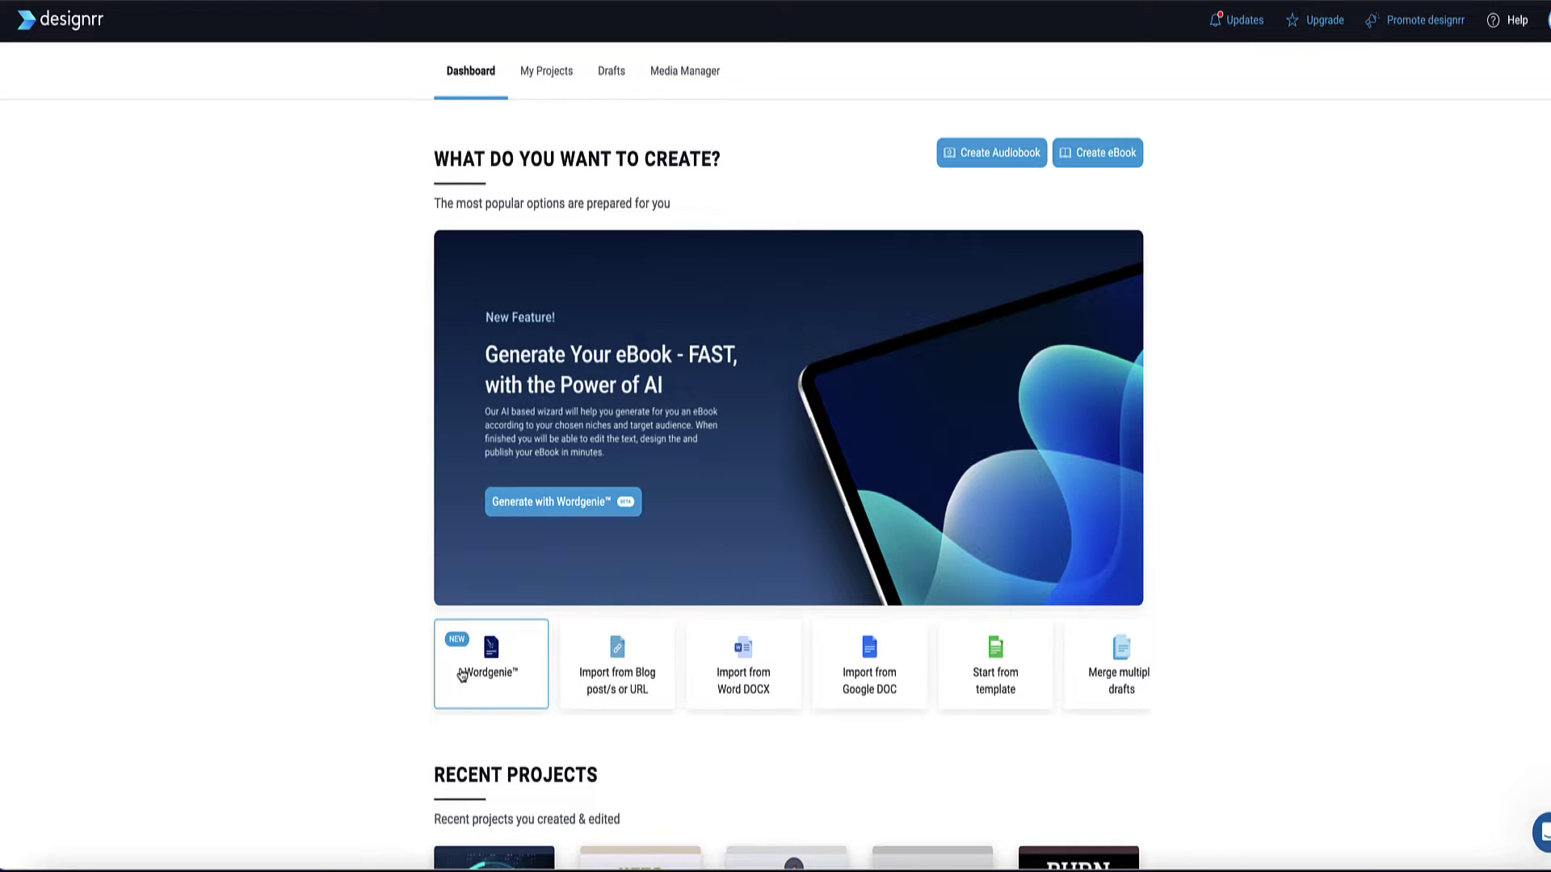
Step: View the import form for blog posts or URLs and look over the dashboard's other creation options
left_click(627, 686)
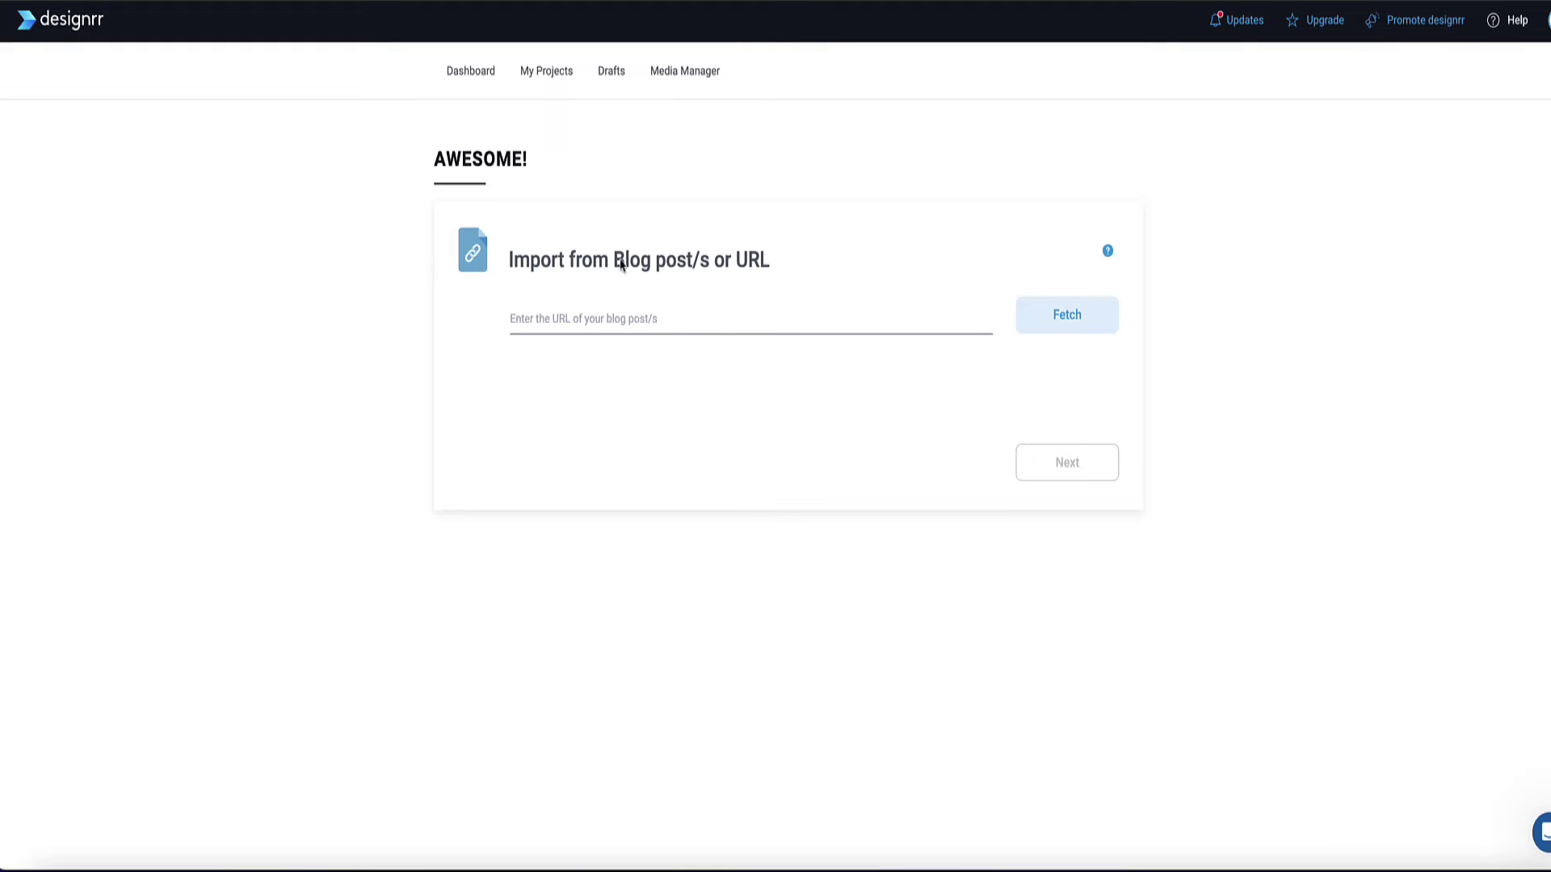
left_click(587, 320)
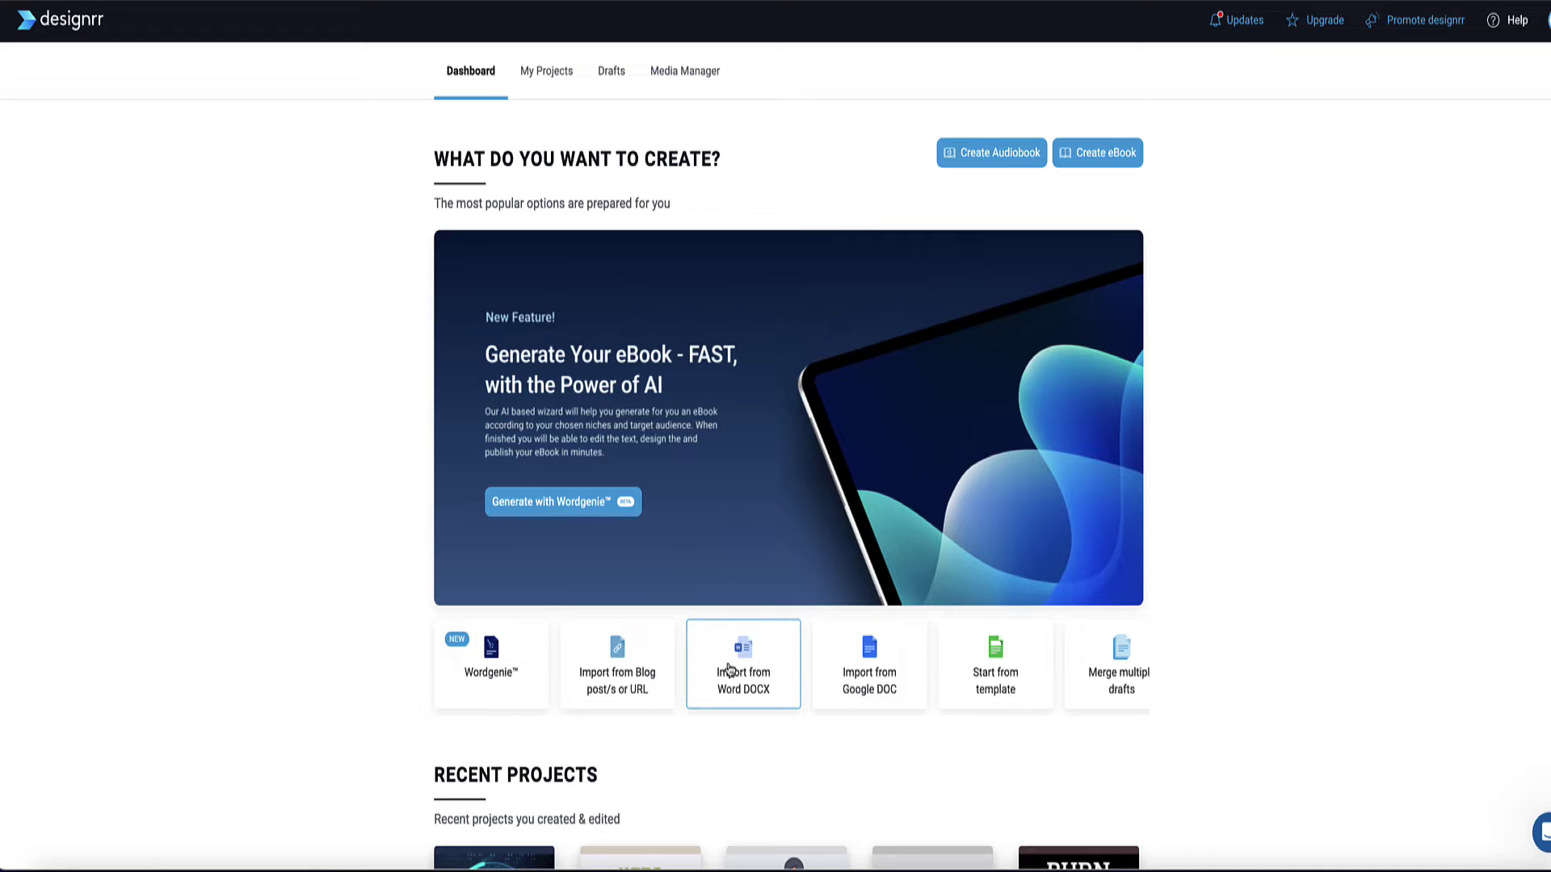
scroll(883, 673, "right", 5)
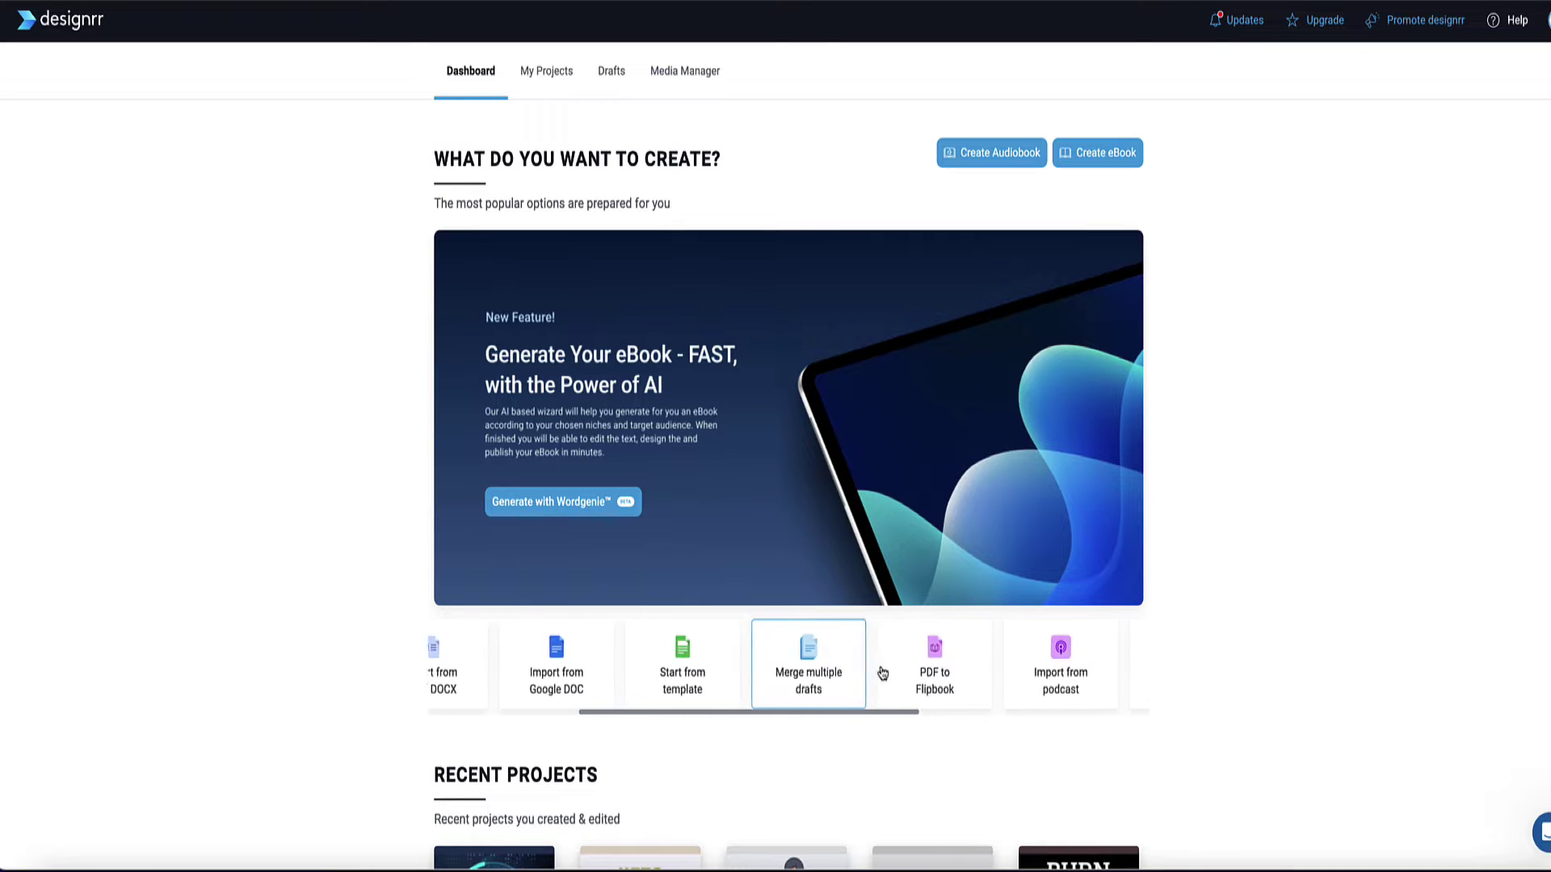
scroll(883, 673, "right", 1)
scroll(876, 674, "right", 4)
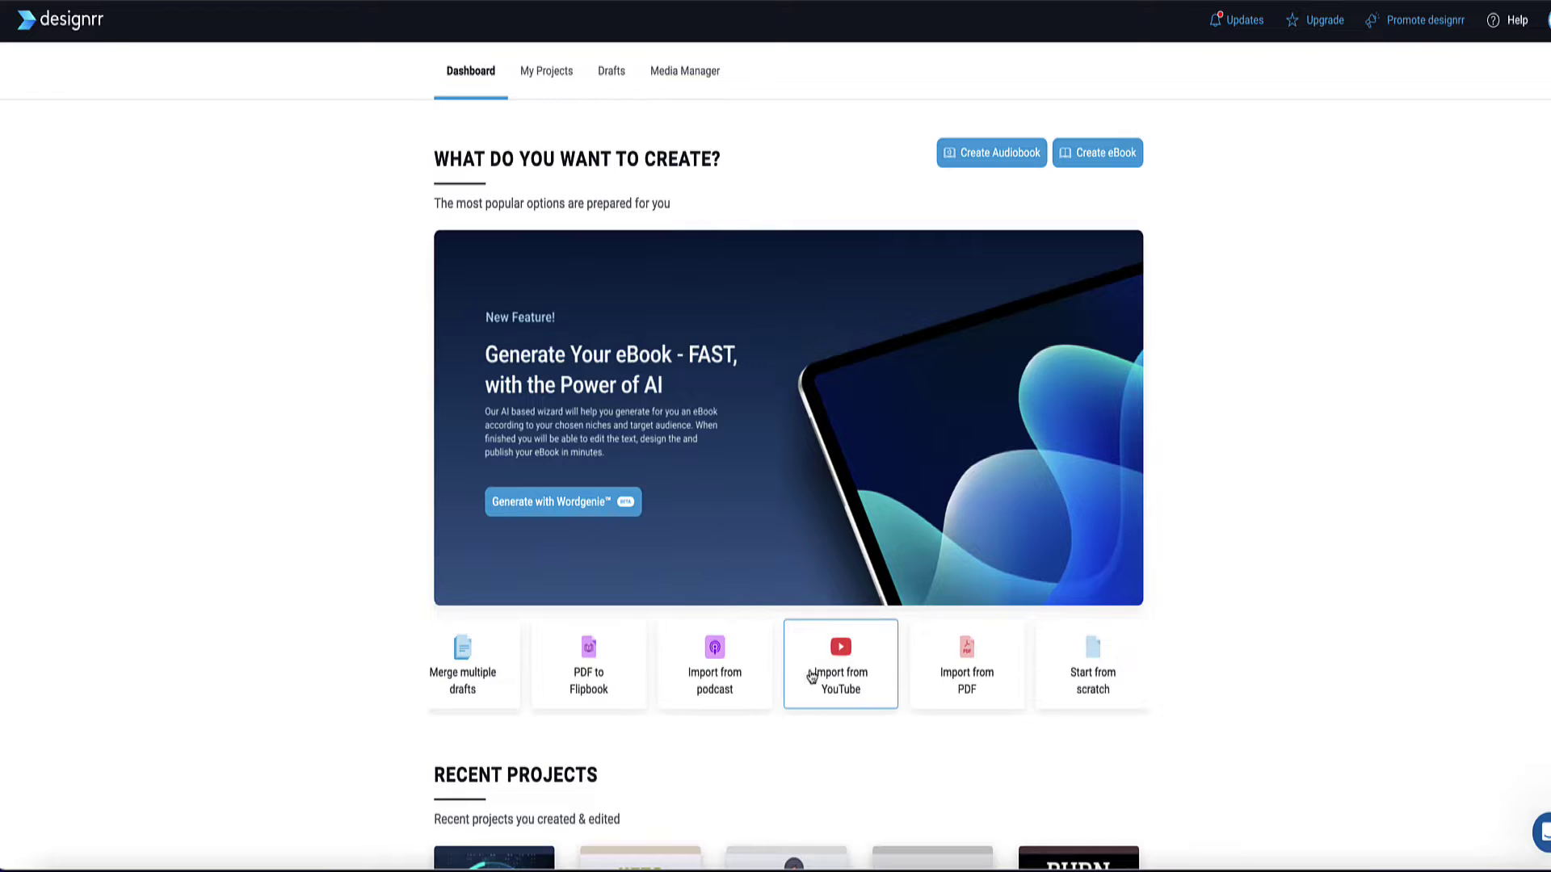
Step: View the YouTube import form and examine the remaining creation options on the dashboard
left_click(841, 677)
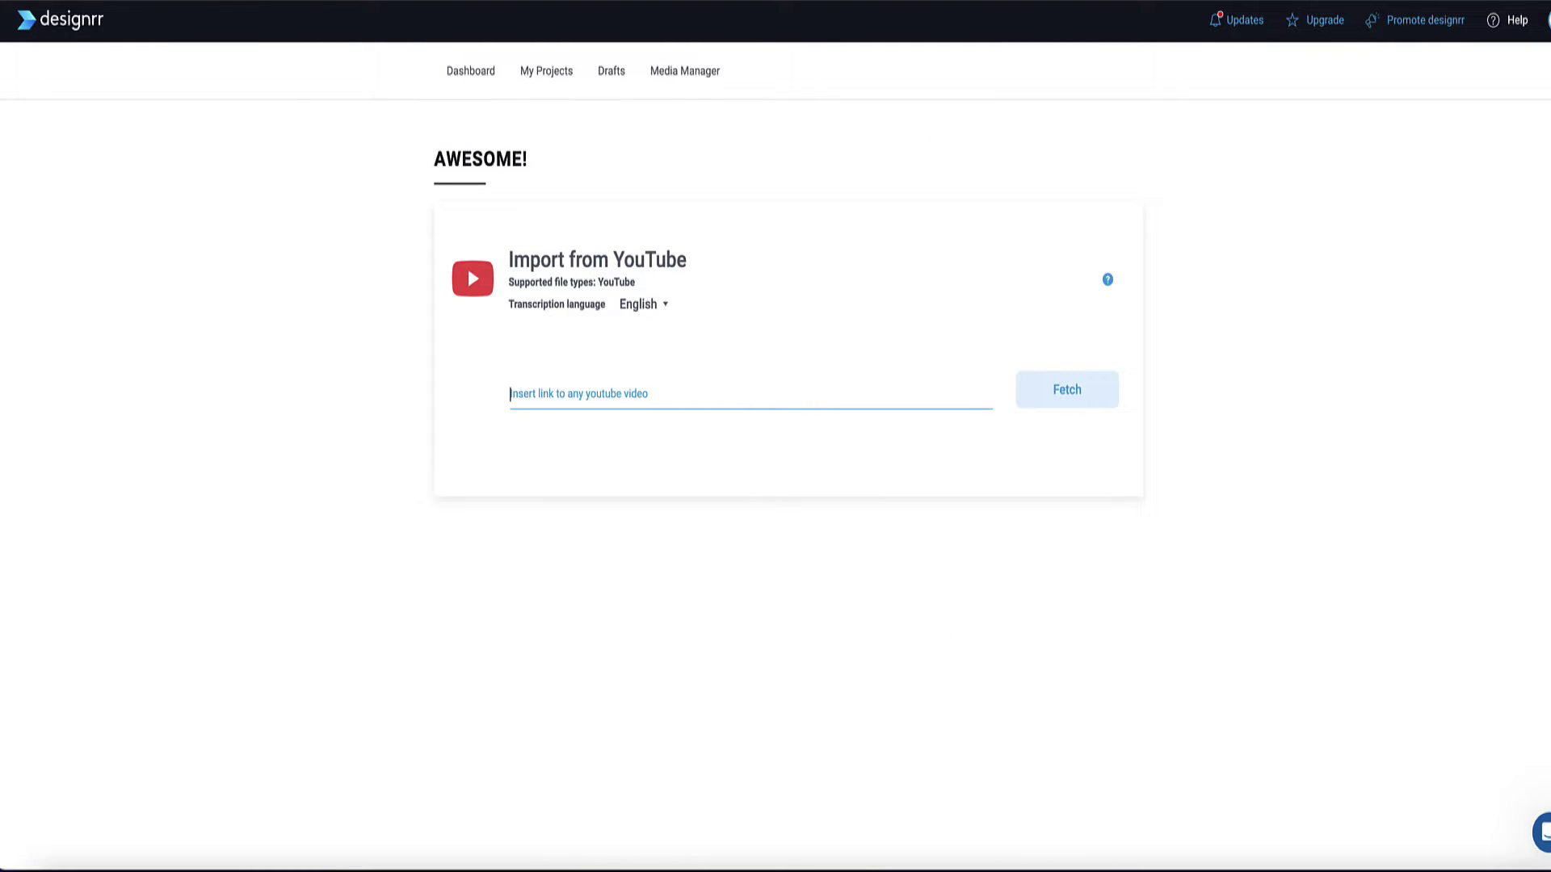
key("alt+Left")
scroll(718, 689, "right", 7)
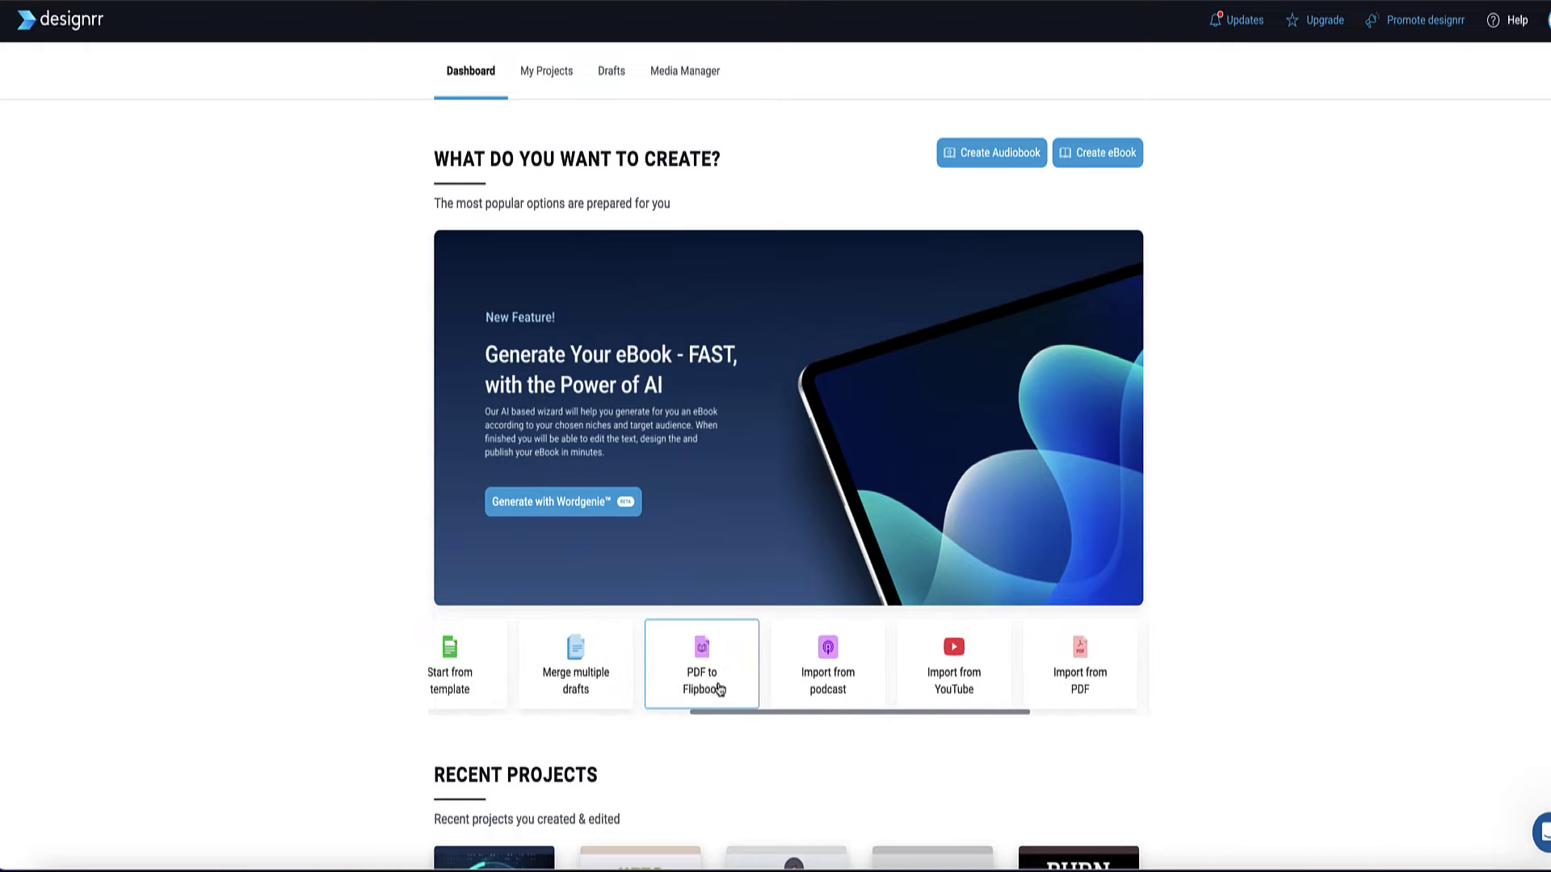
scroll(720, 689, "right", 3)
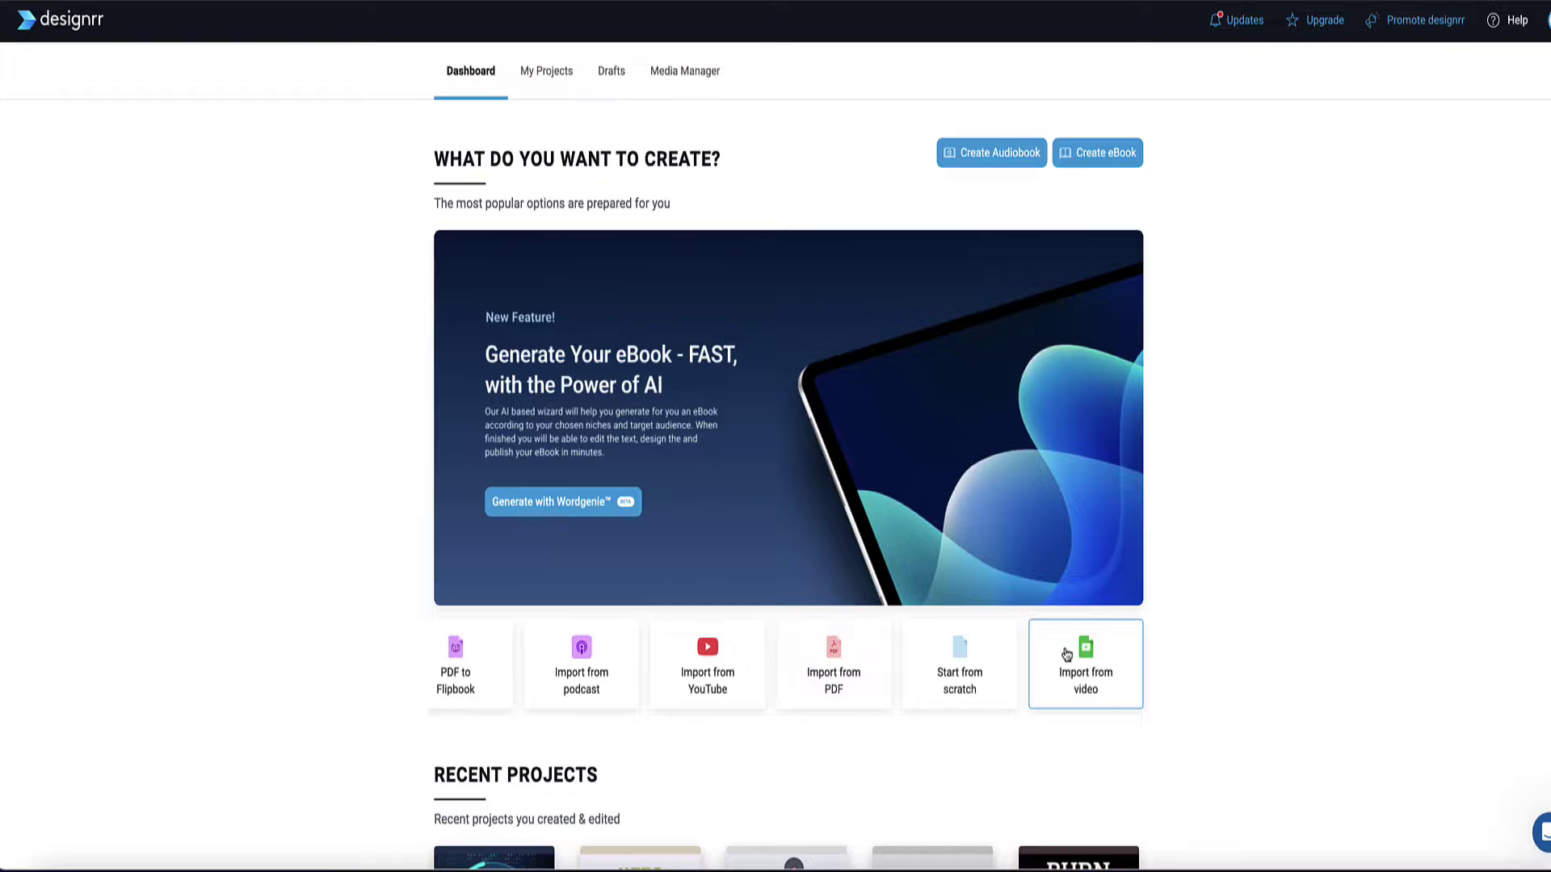
scroll(1066, 655, "left", 10)
Step: Start a new Wordgenie ebook with the topic Puppy Training, keeping English as the language
left_click(487, 655)
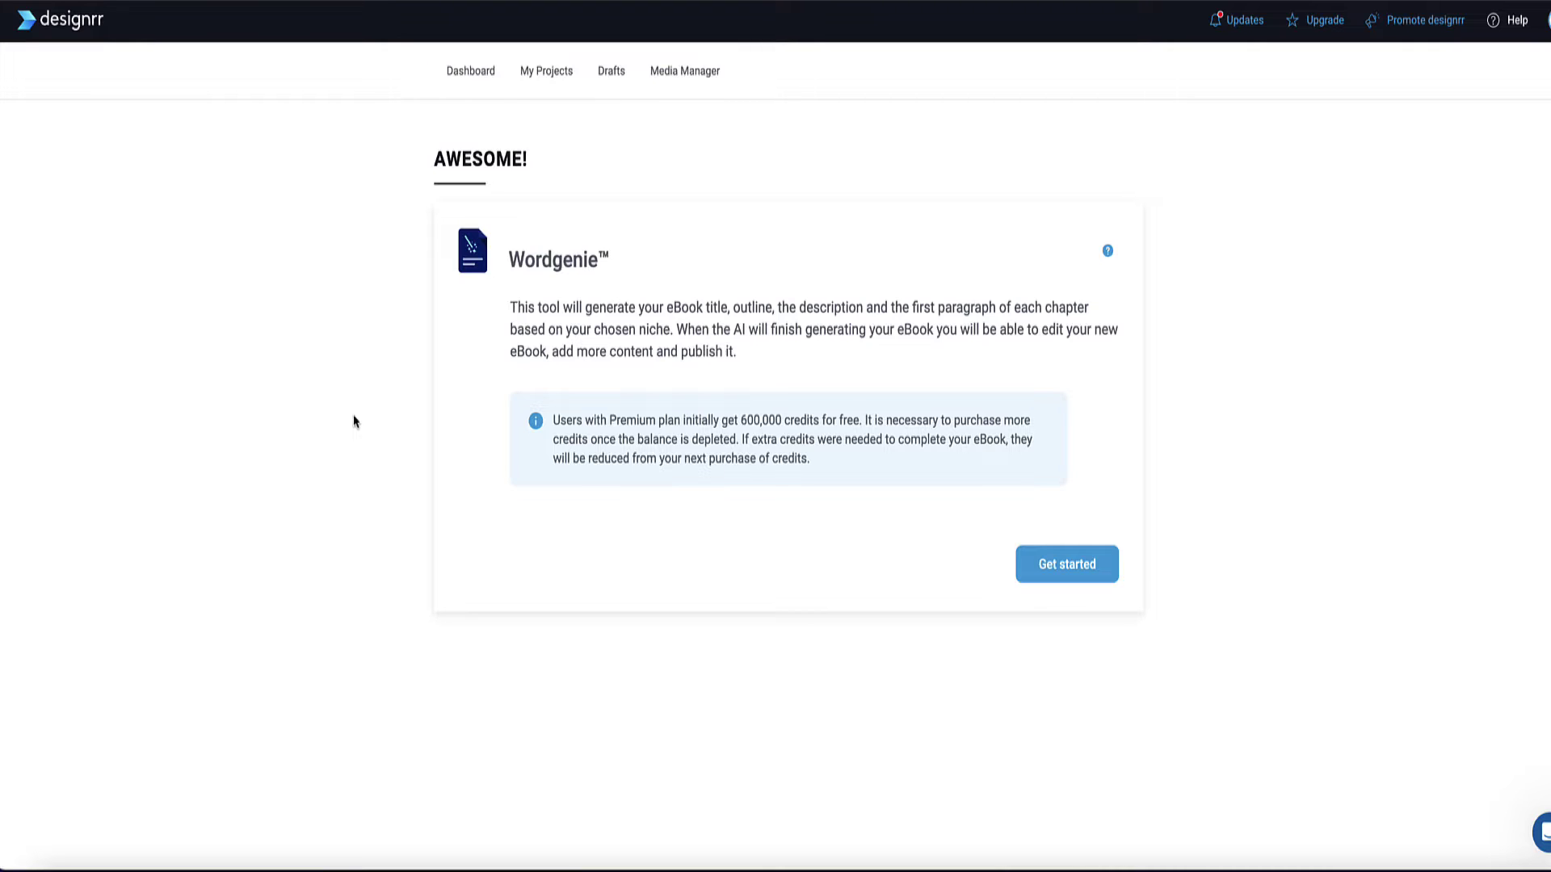
left_click(1046, 564)
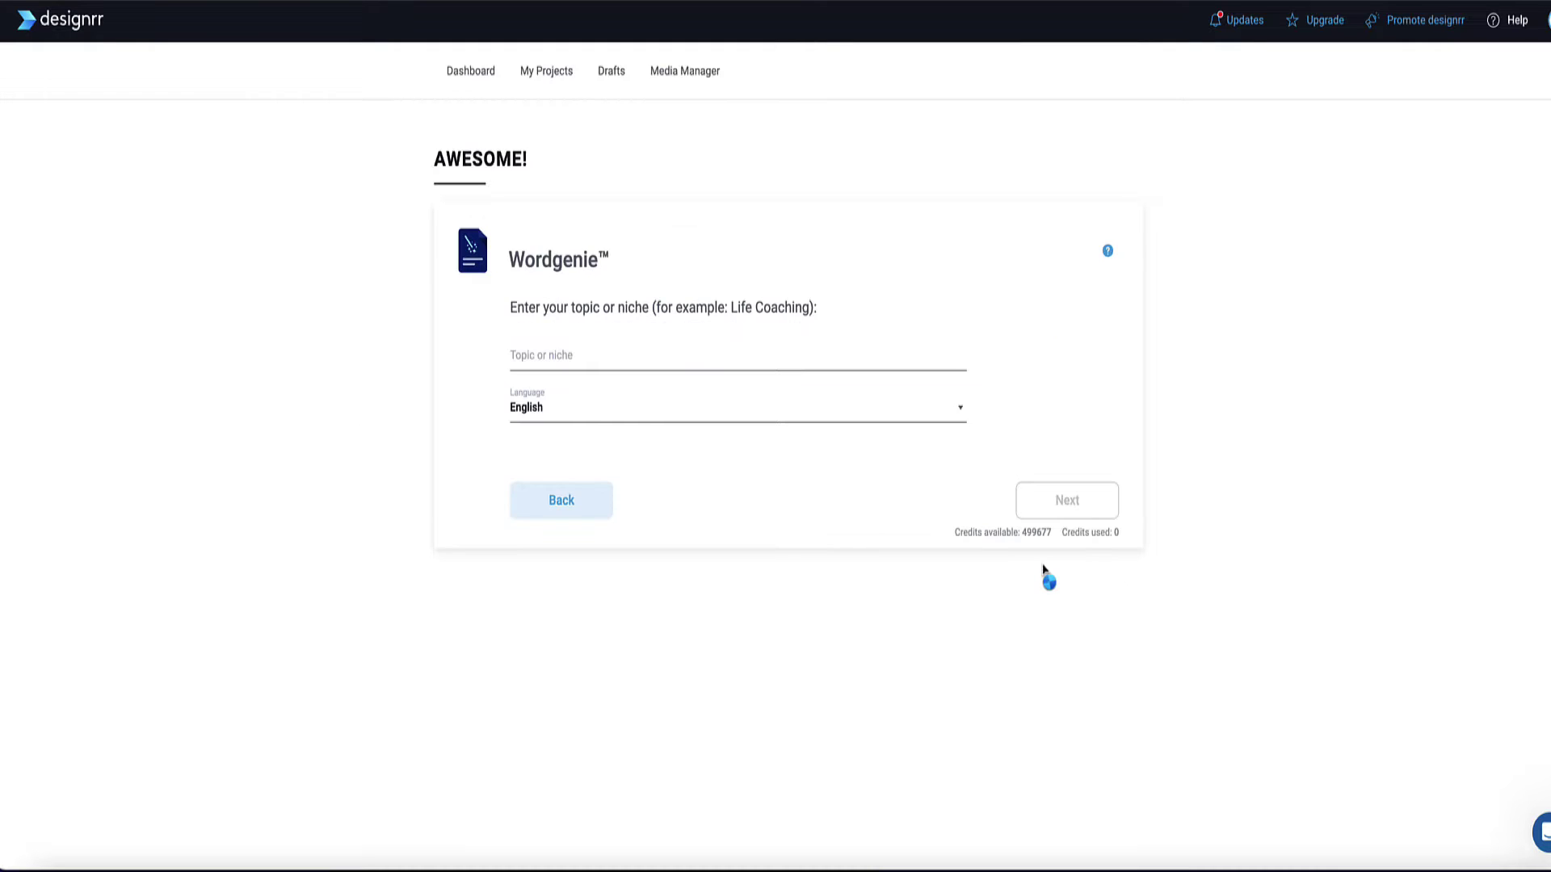
left_click(526, 357)
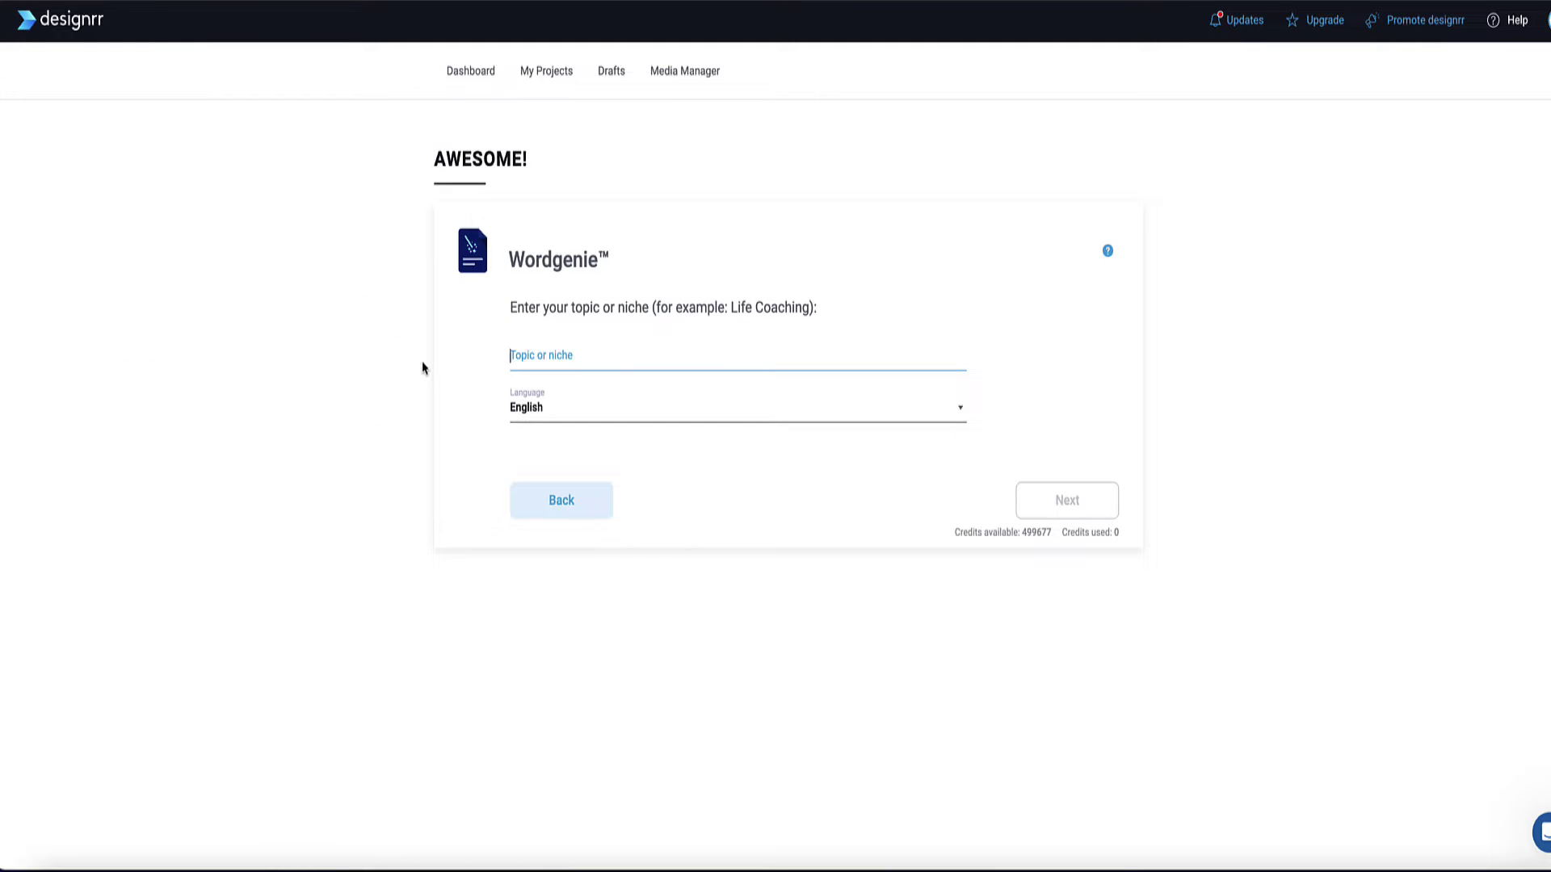
type("Puppy Training")
left_click(543, 408)
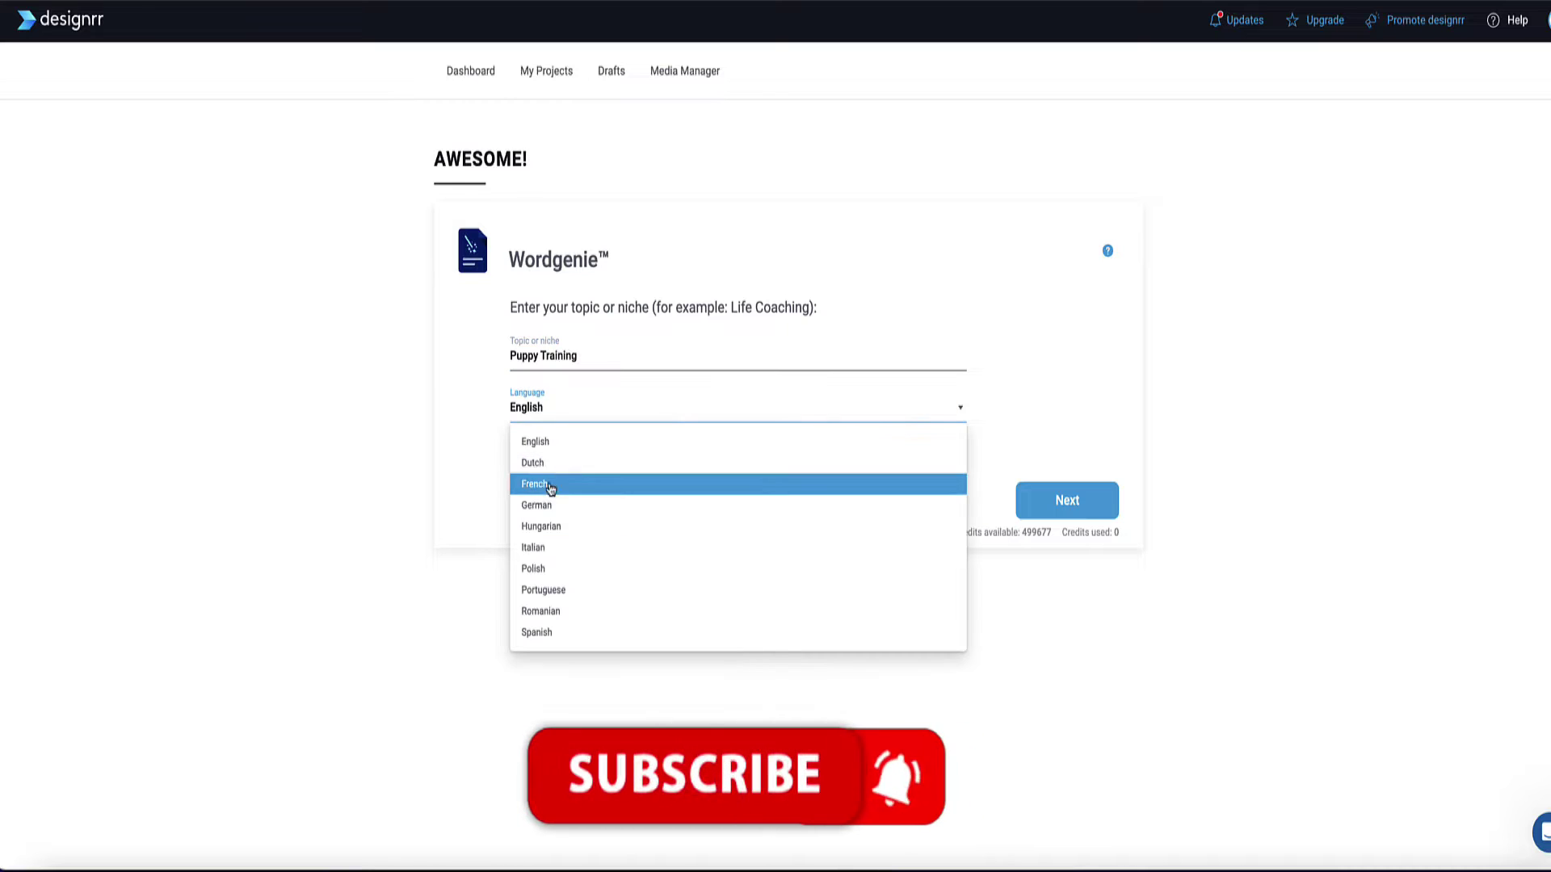
left_click(468, 471)
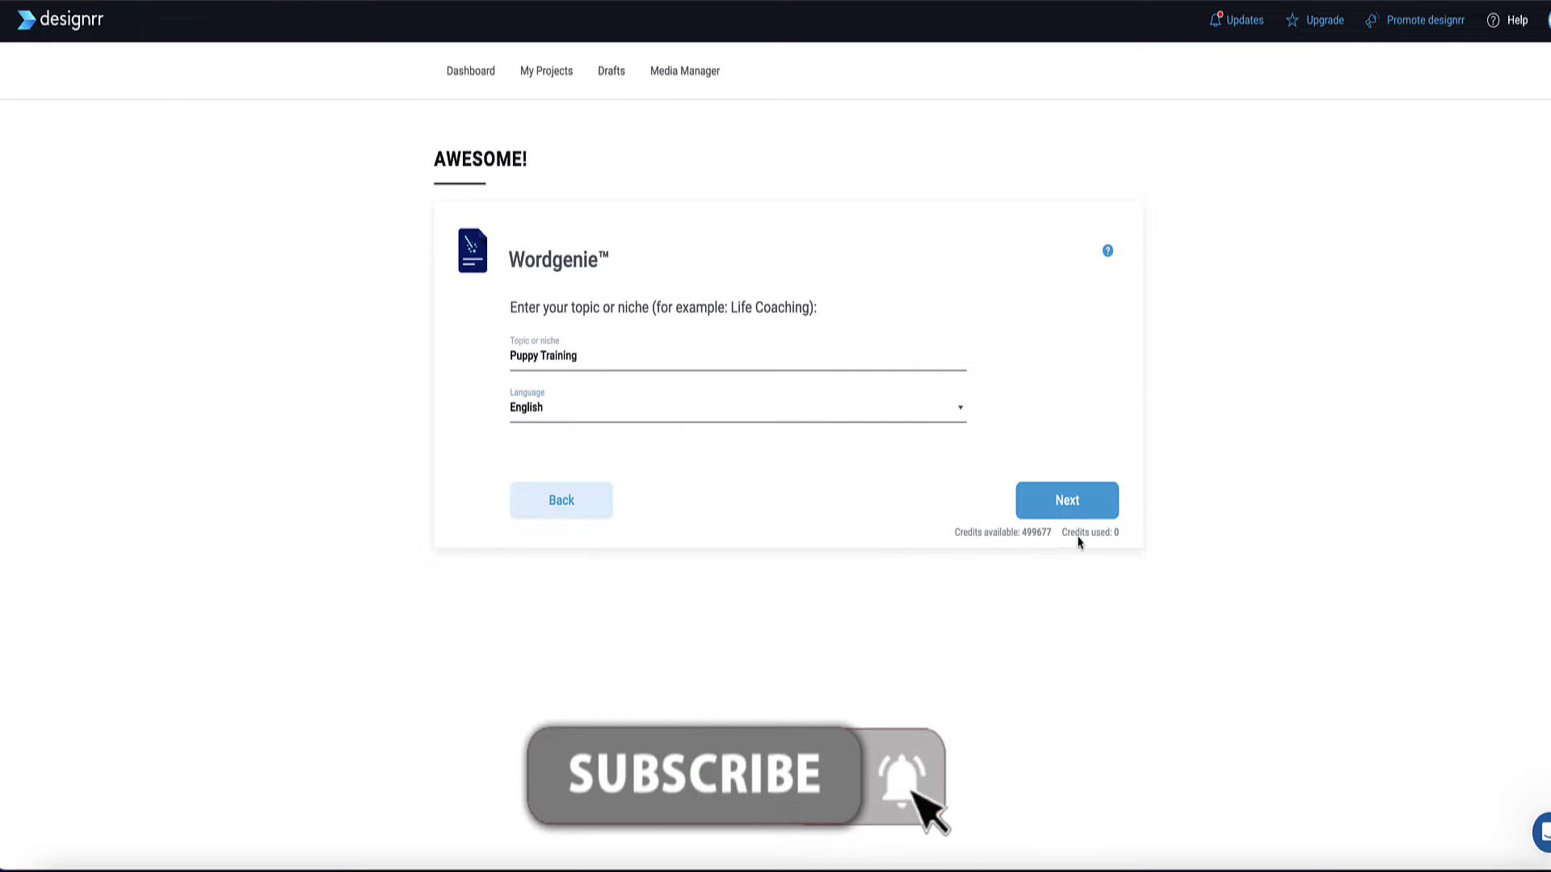
left_click(1059, 503)
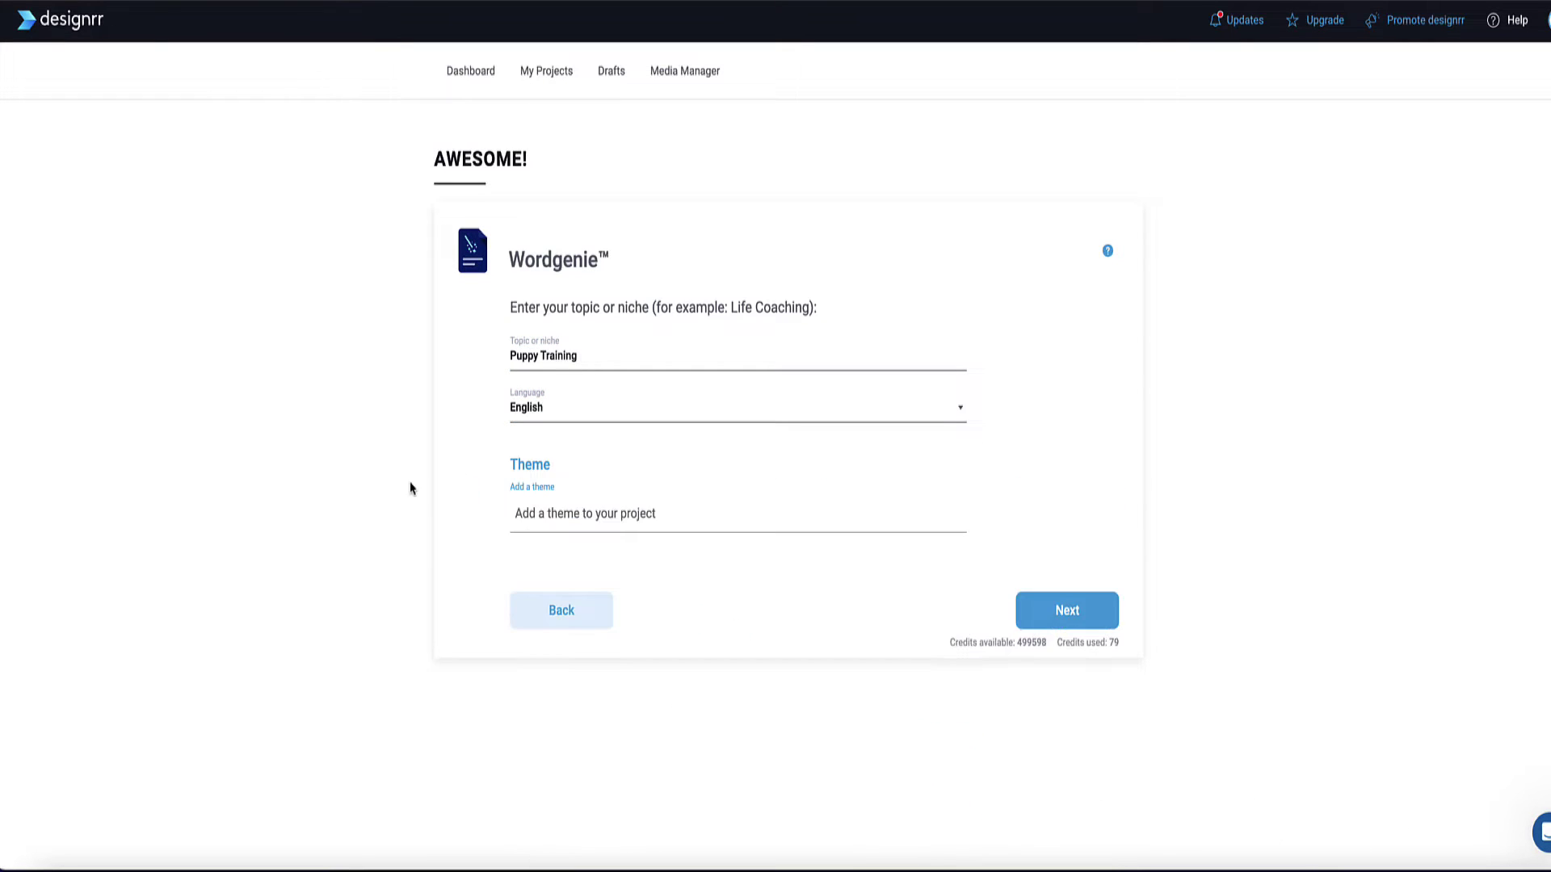
Step: Add the Pets theme to the project and proceed to the sub-niche suggestions
left_click(564, 521)
scroll(551, 580, "down", 3)
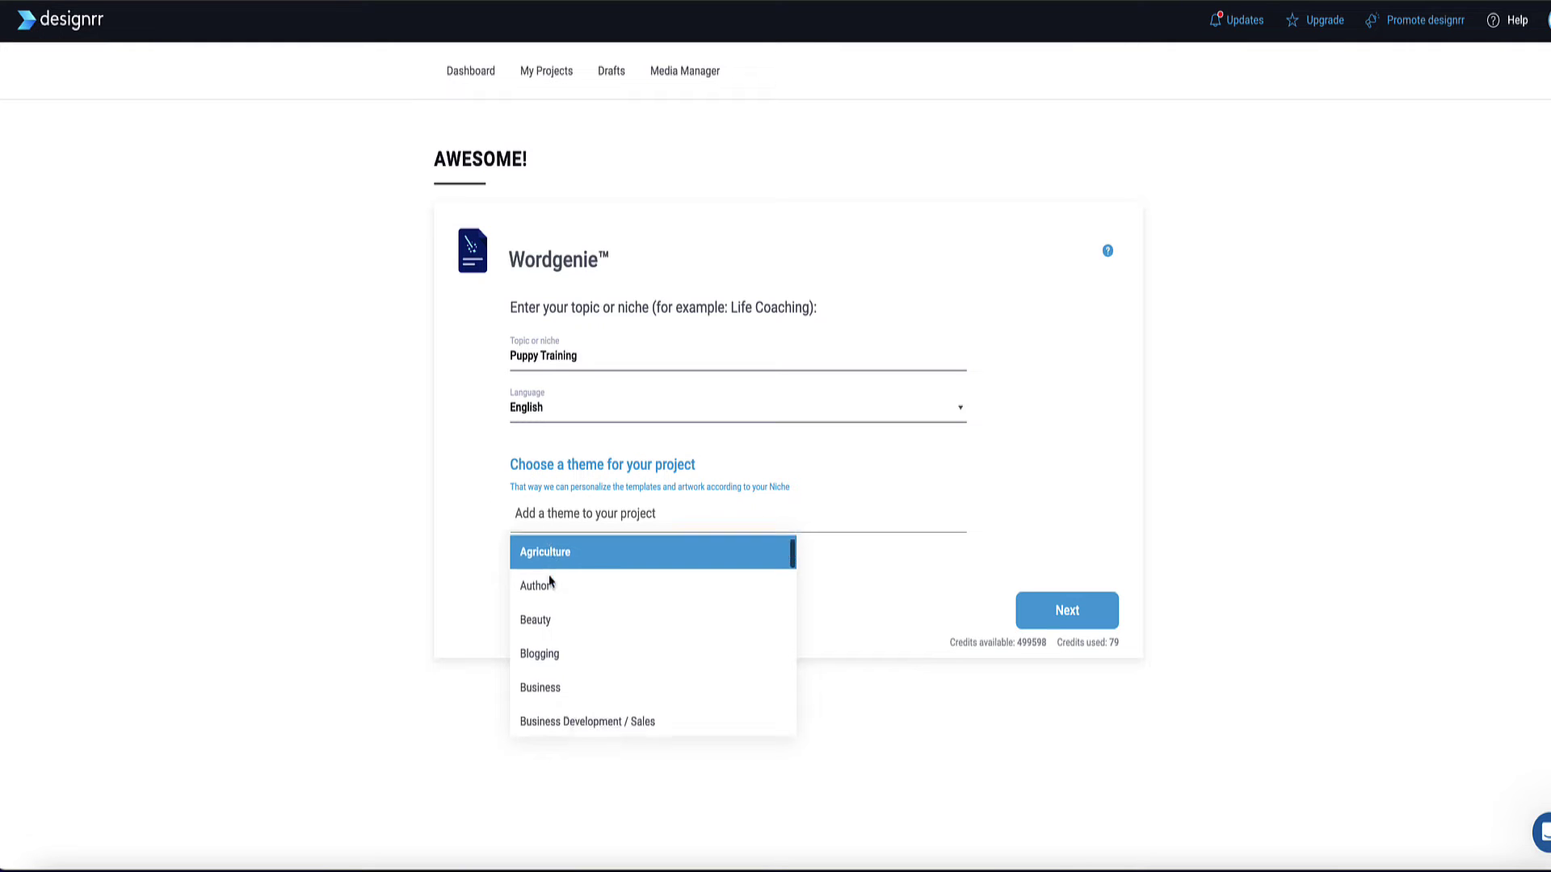
scroll(551, 580, "down", 5)
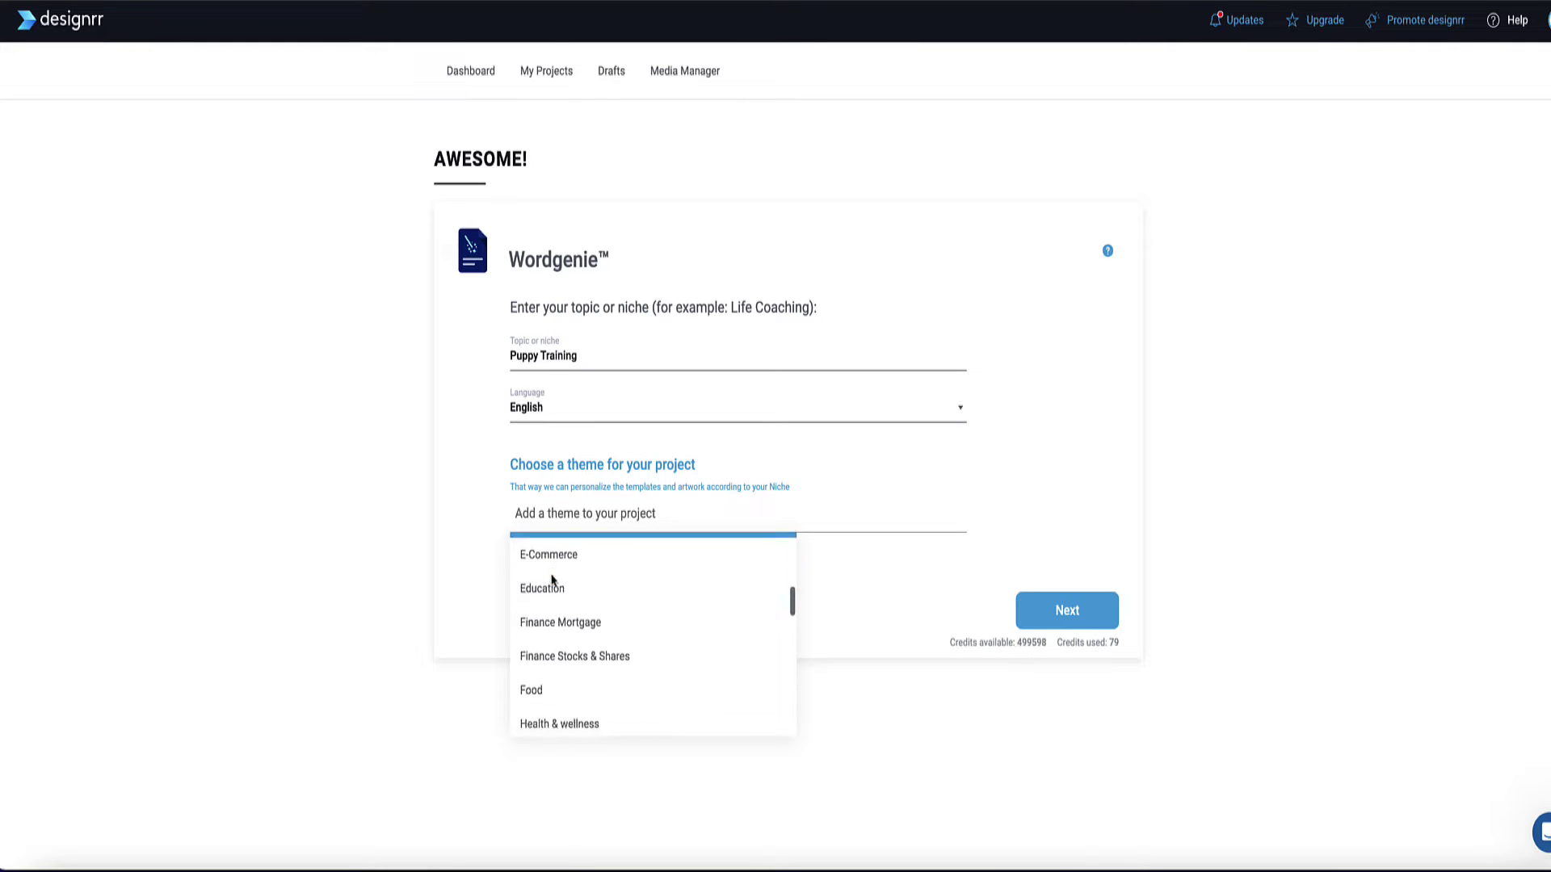
scroll(554, 580, "down", 4)
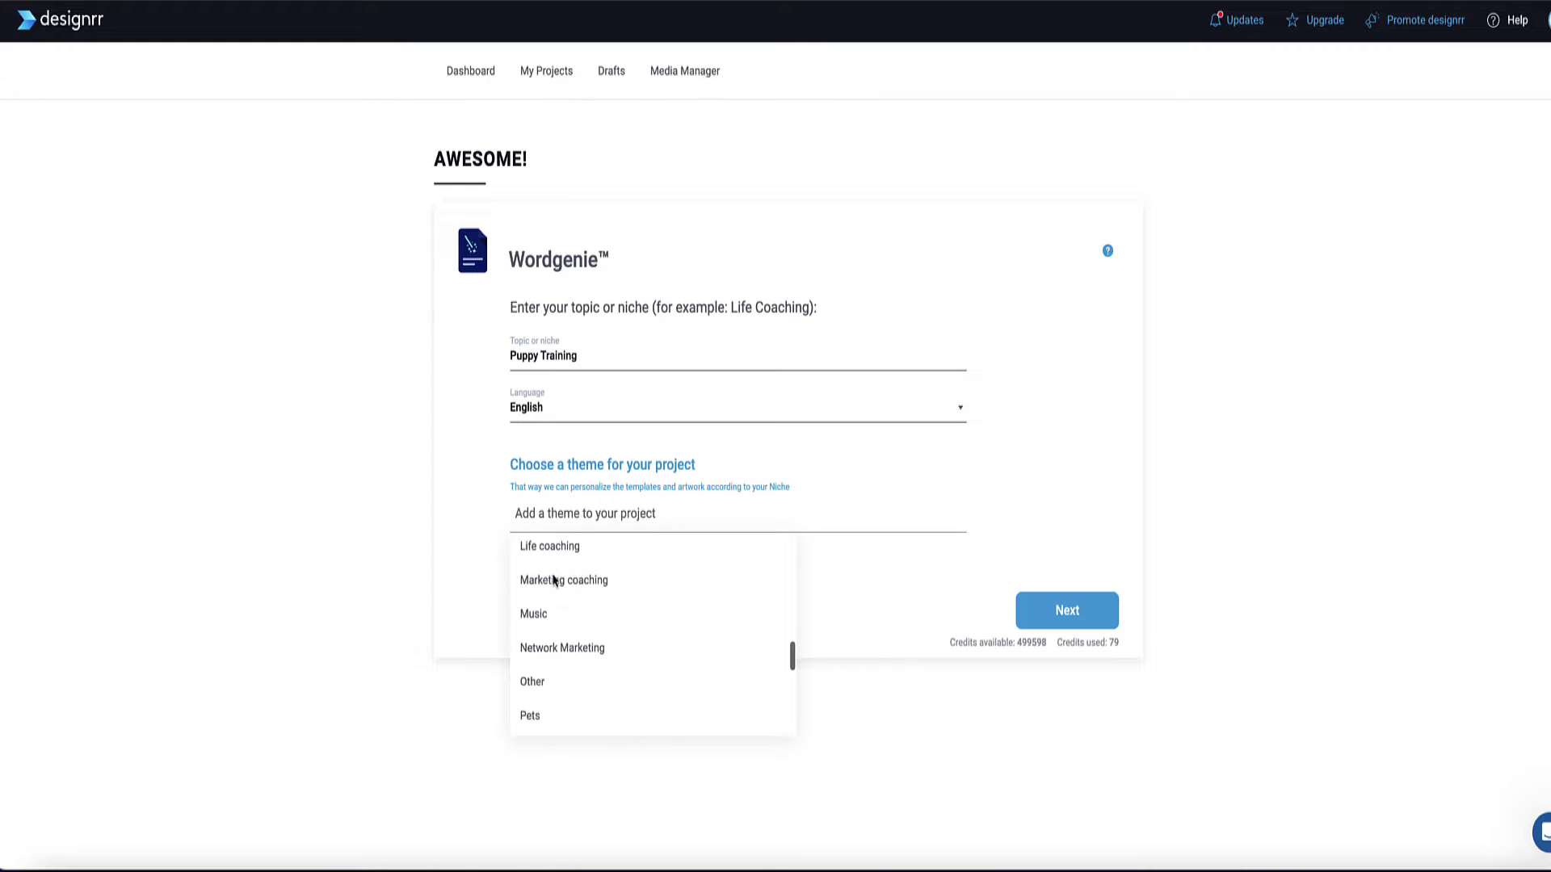
left_click(545, 602)
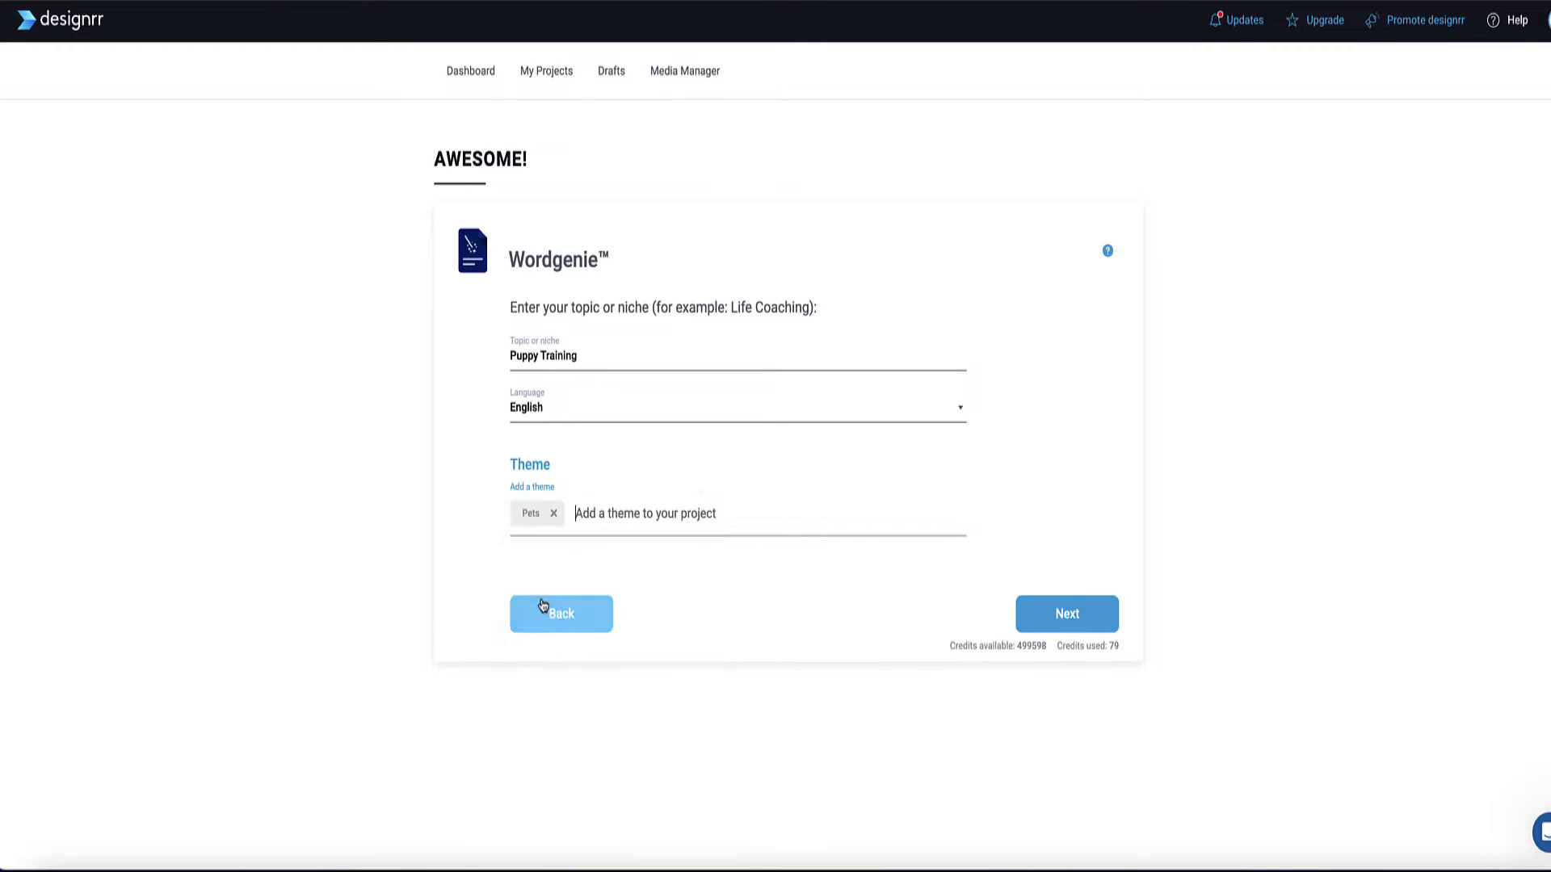
left_click(1053, 617)
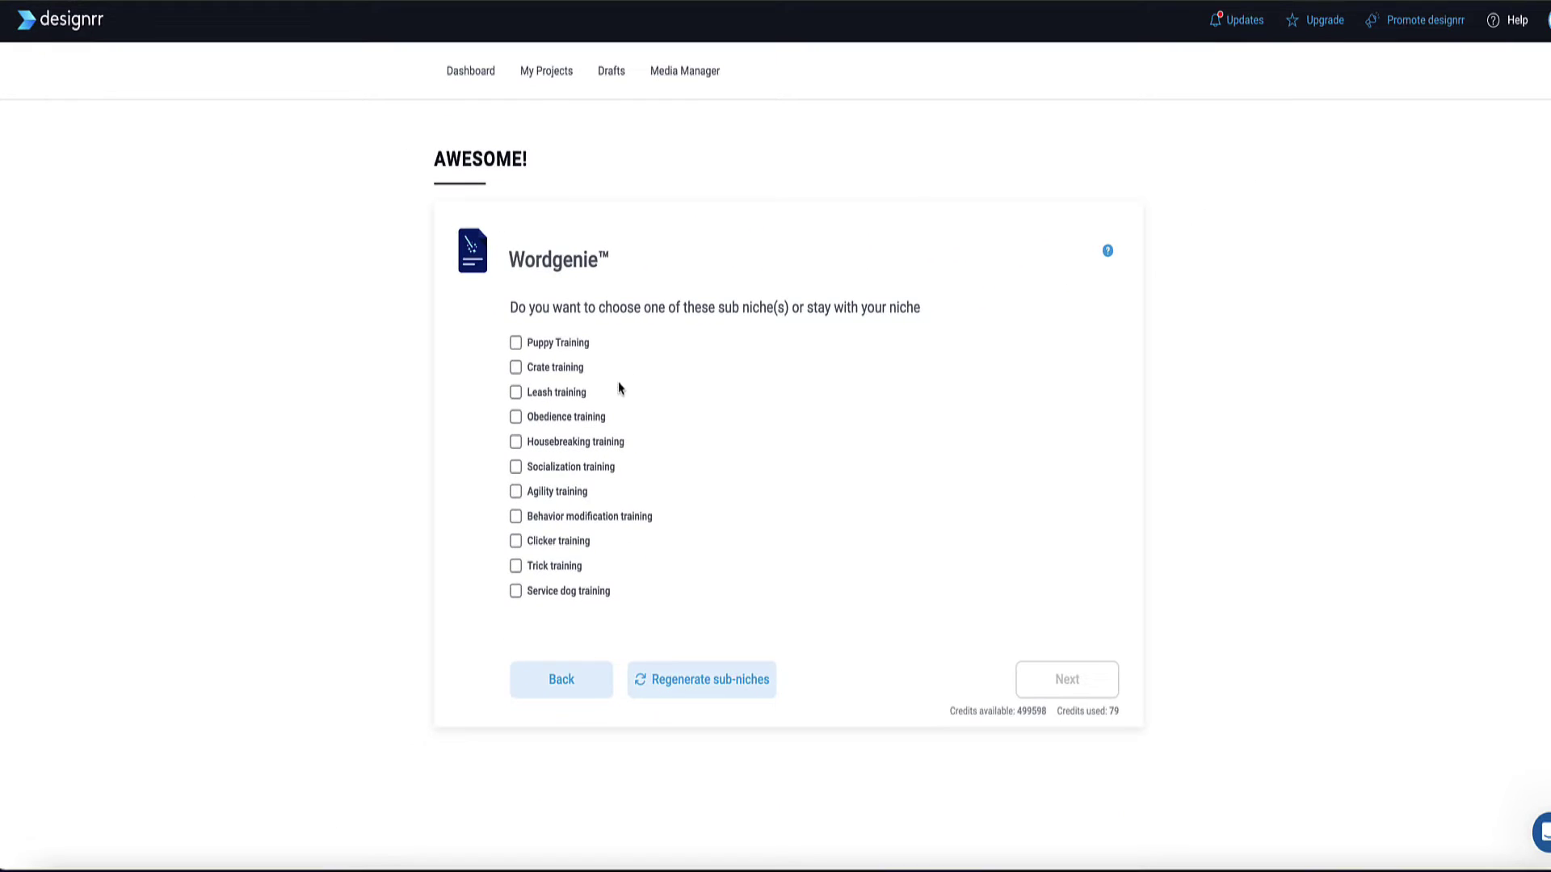
Step: Choose the Leash training sub-niche and set the audience to "First time dog owners who are raising a puppy"
left_click(516, 393)
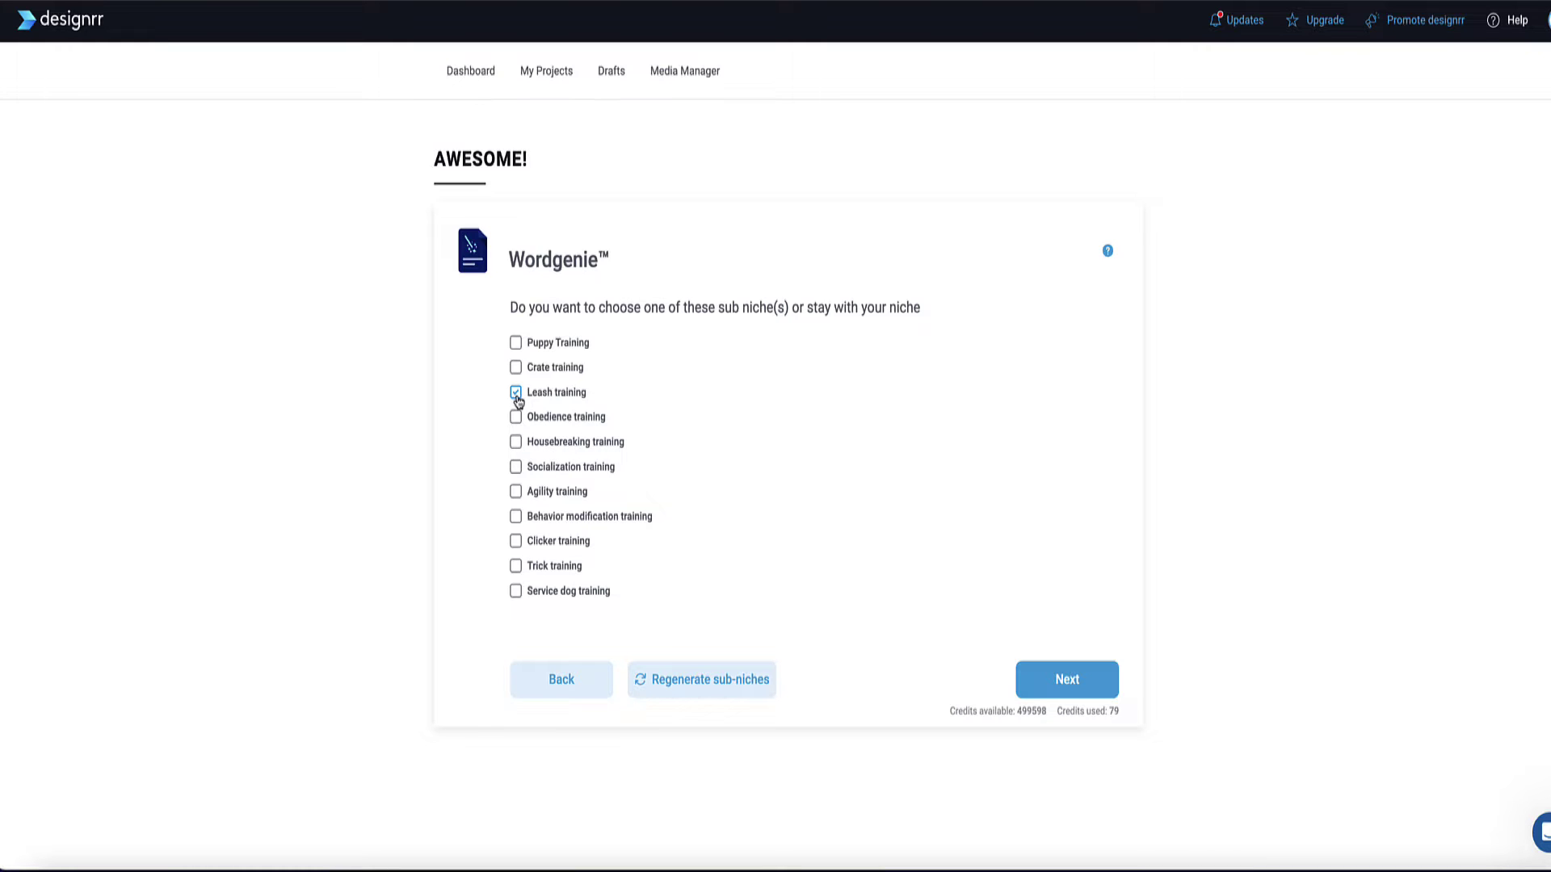
left_click(1081, 679)
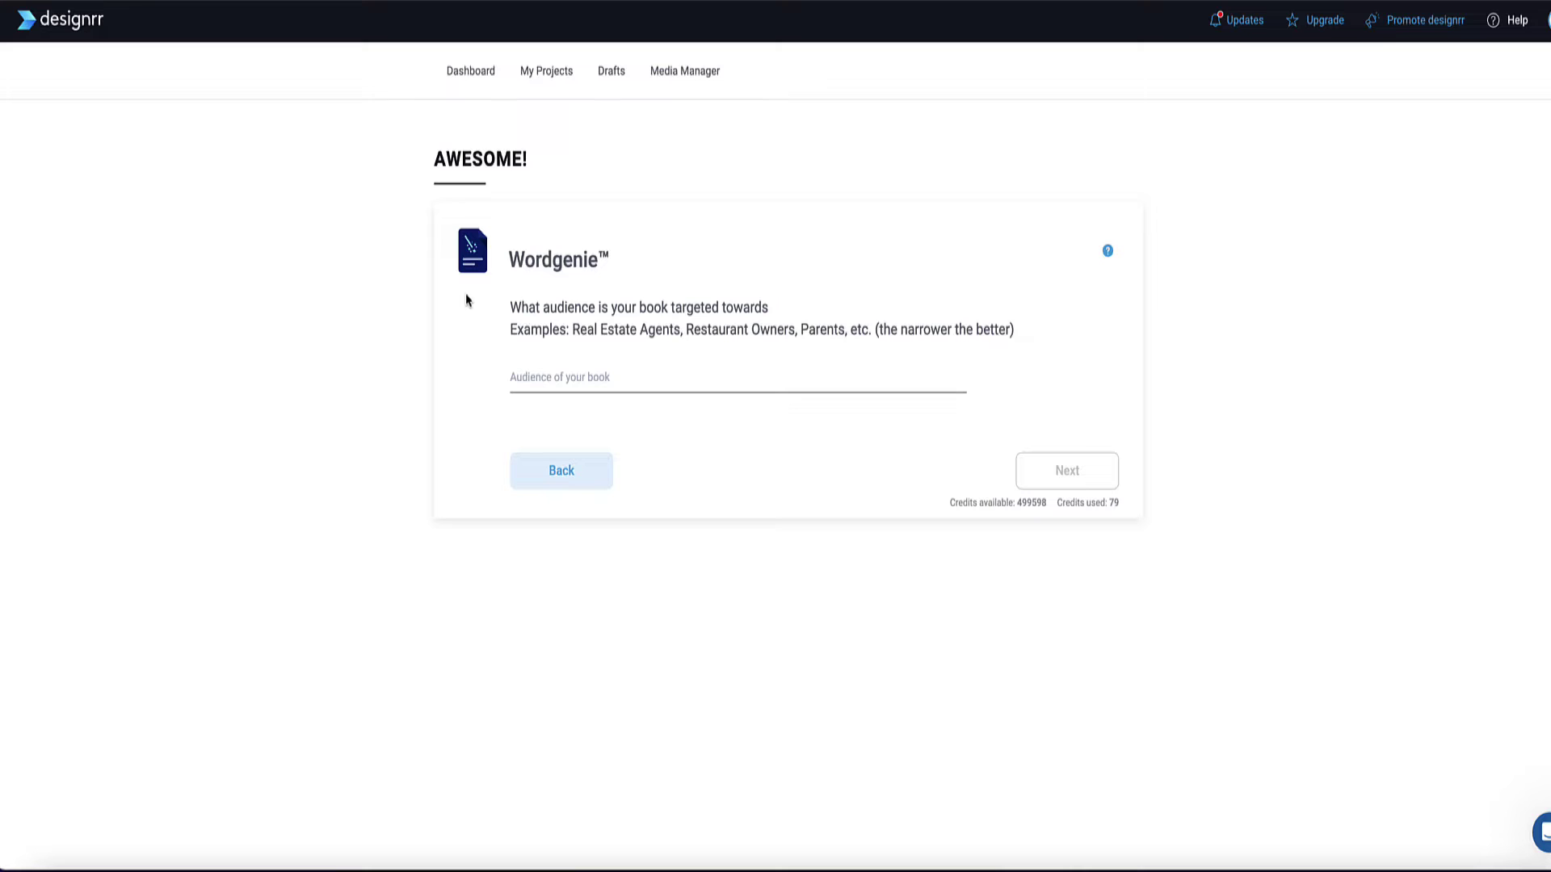
left_click(607, 377)
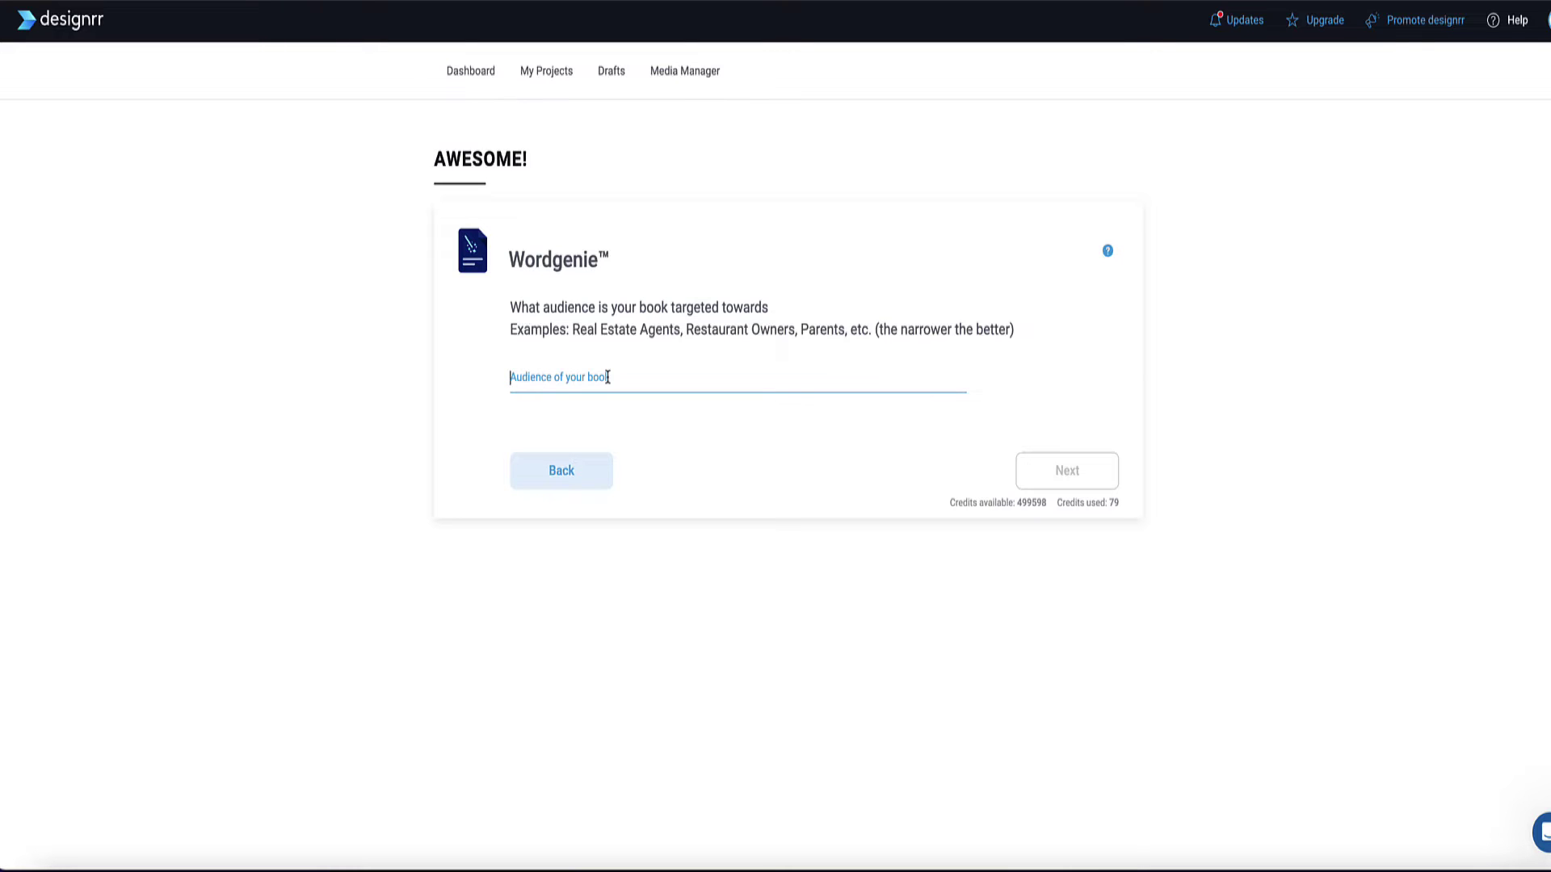
type("First time dog owners who are raising a puppy")
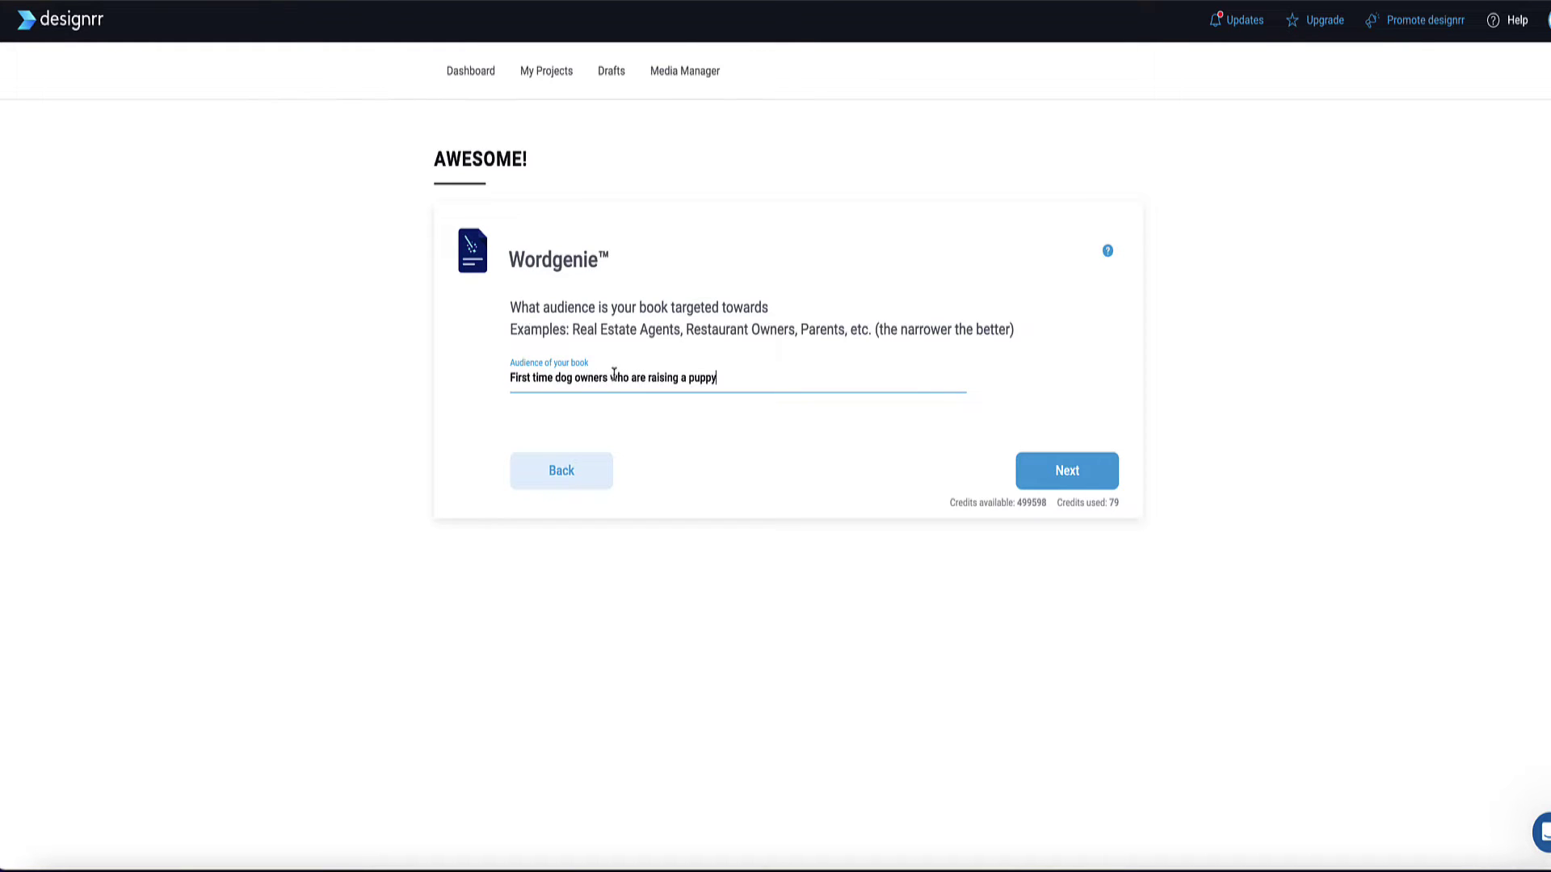
left_click(1049, 475)
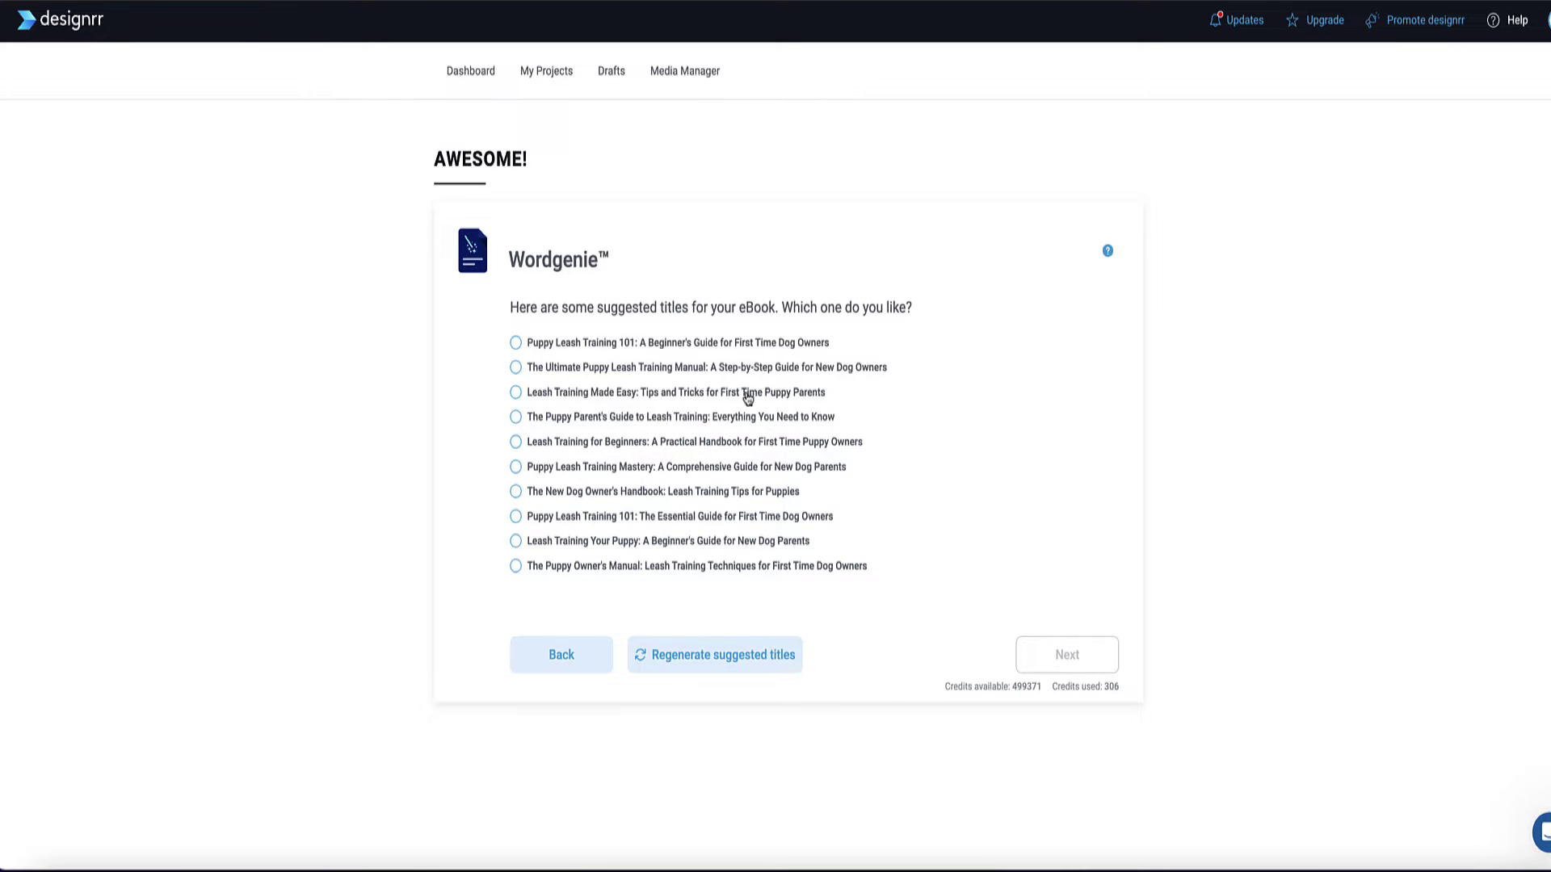
Step: Choose the title "Leash Training Made Easy: Tips and Tricks for First Time Puppy Parents" and review the suggested chapter outline
left_click(517, 394)
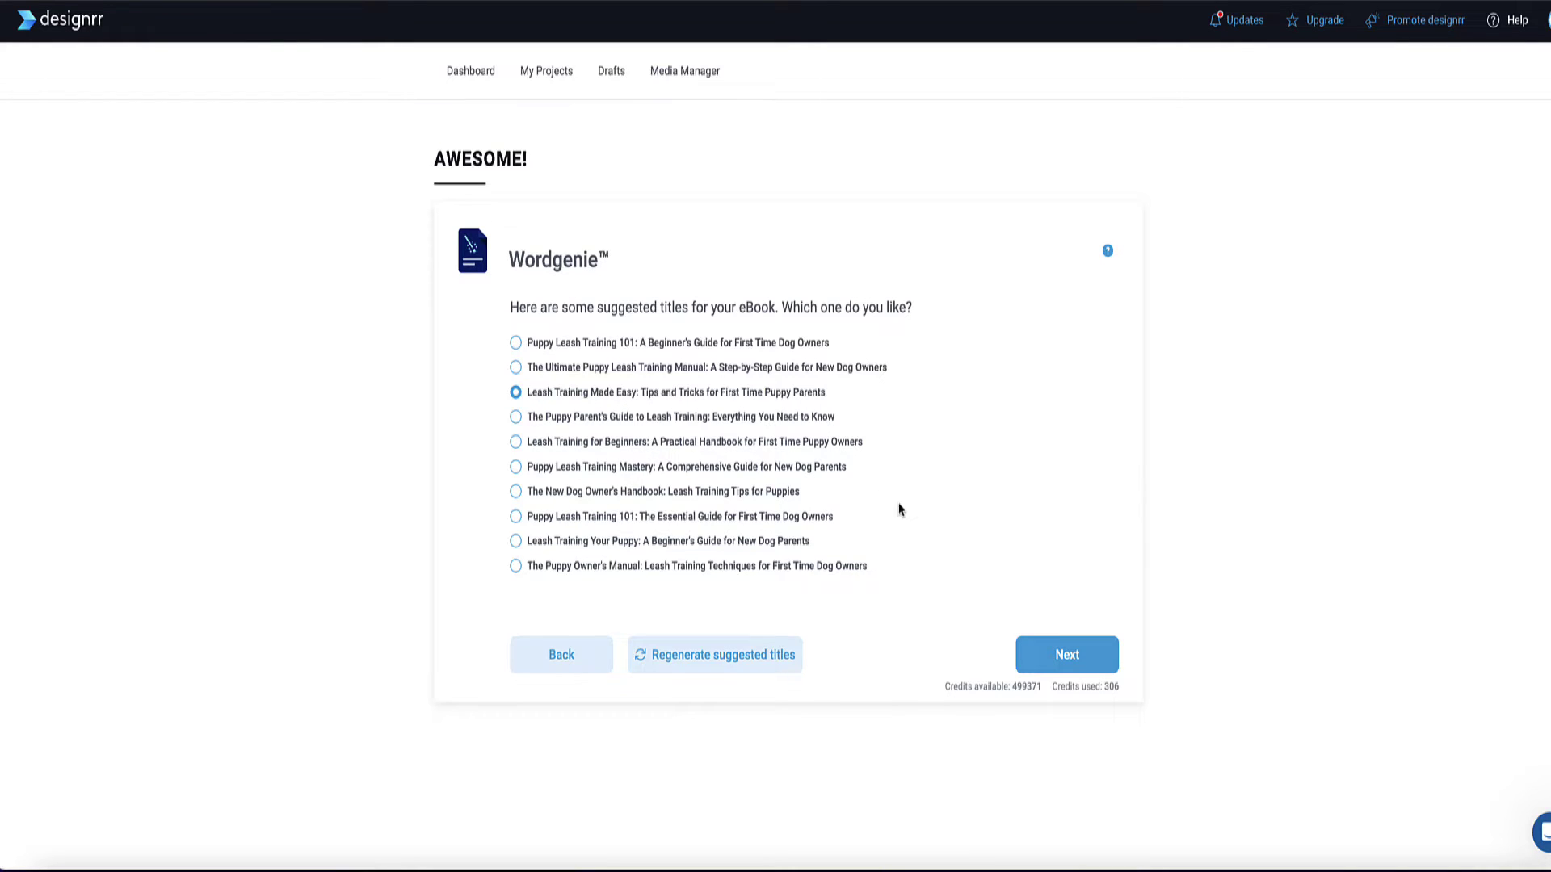
left_click(1068, 653)
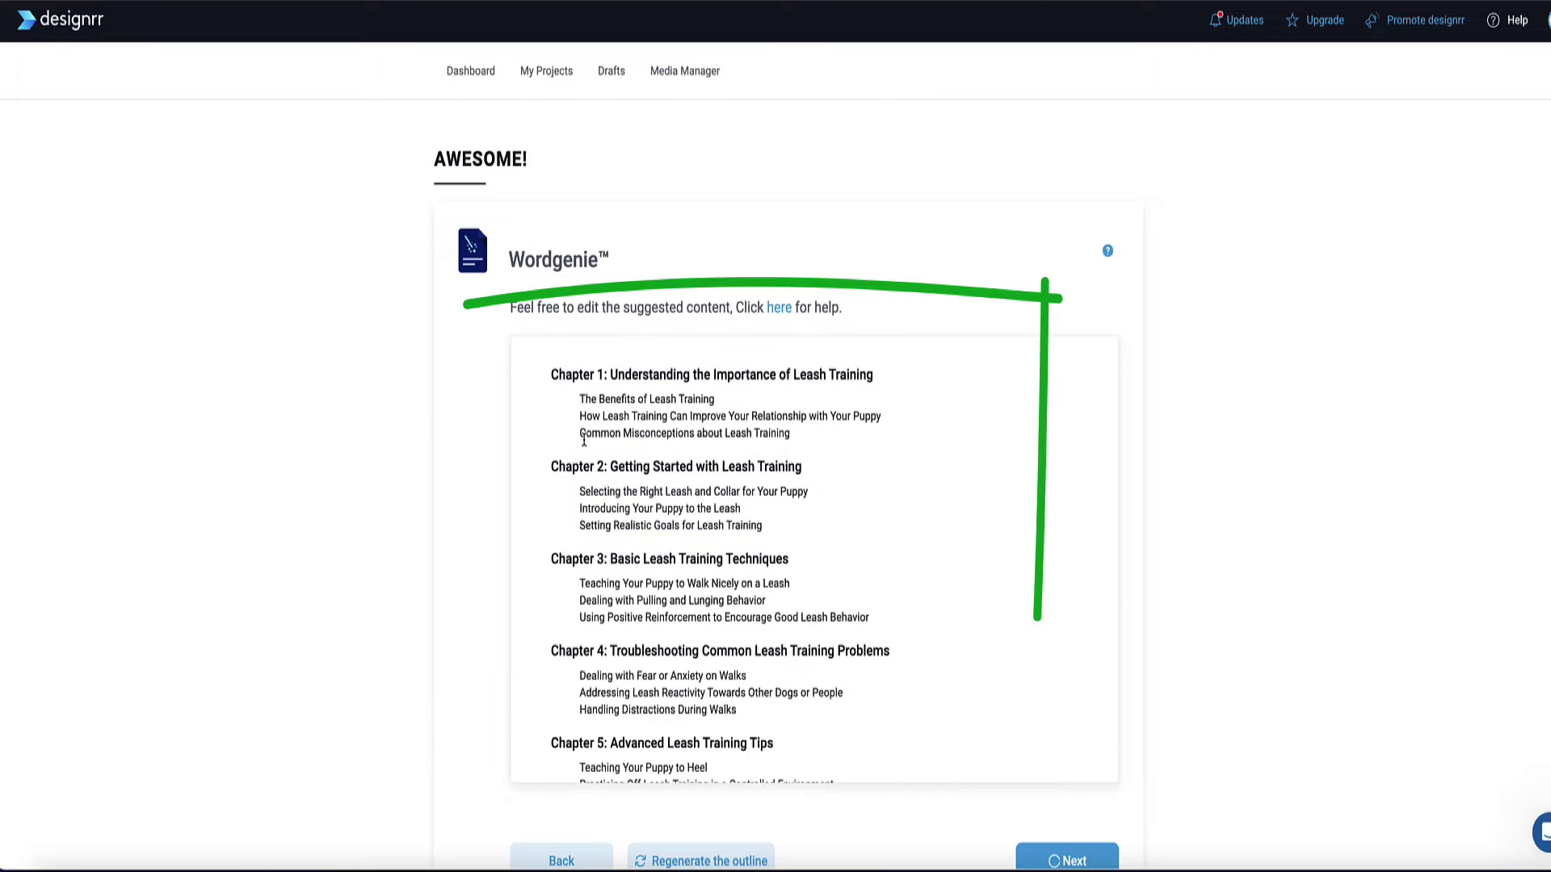
scroll(583, 439, "down", 3)
scroll(583, 438, "down", 2)
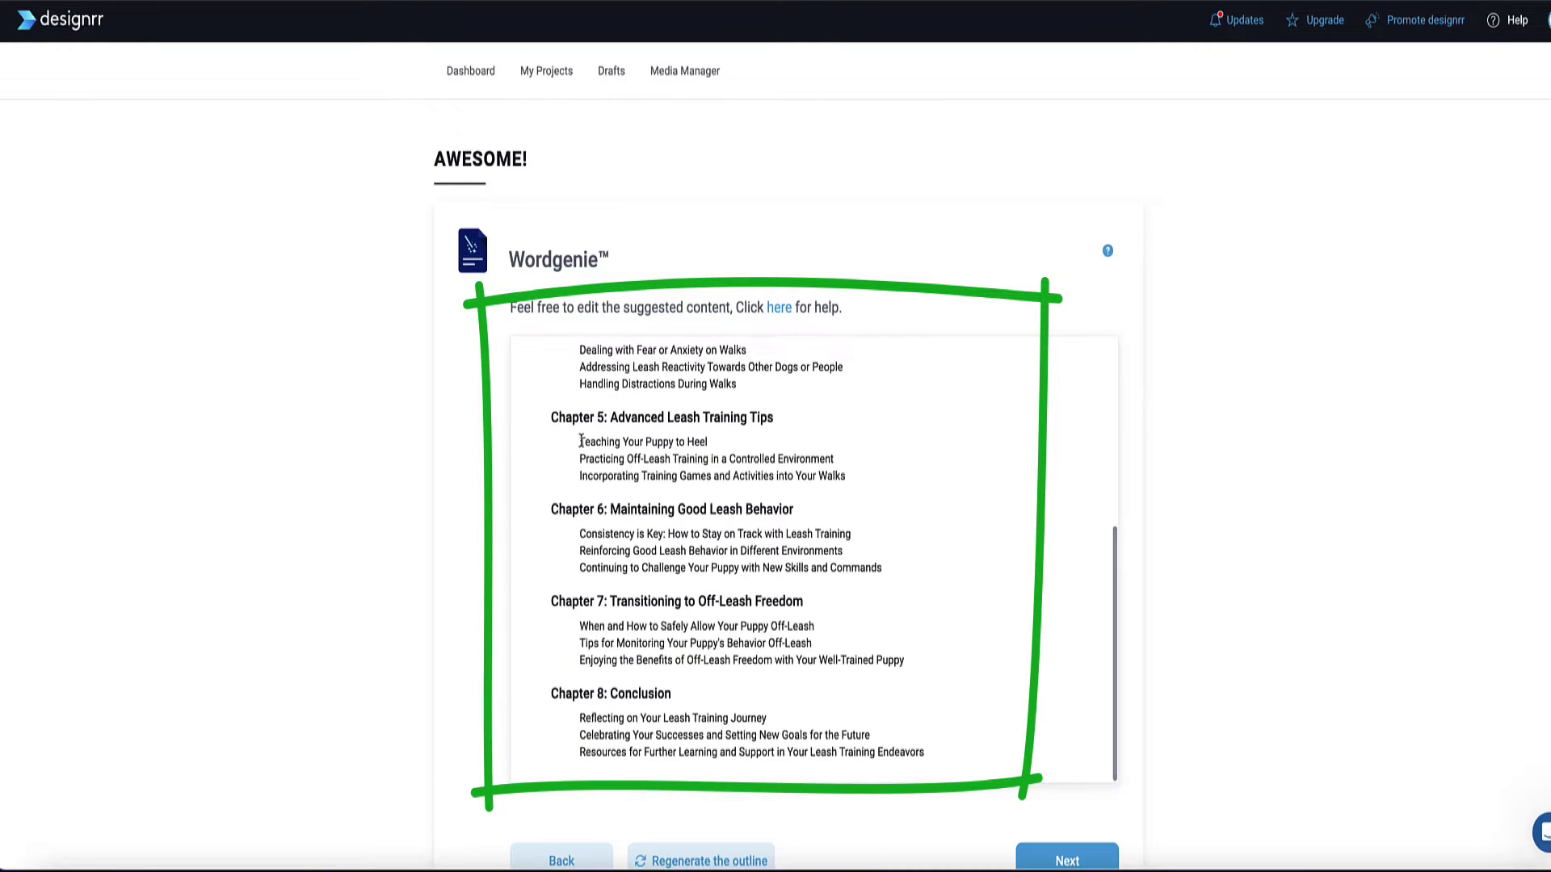
scroll(581, 441, "up", 4)
scroll(387, 423, "down", 1)
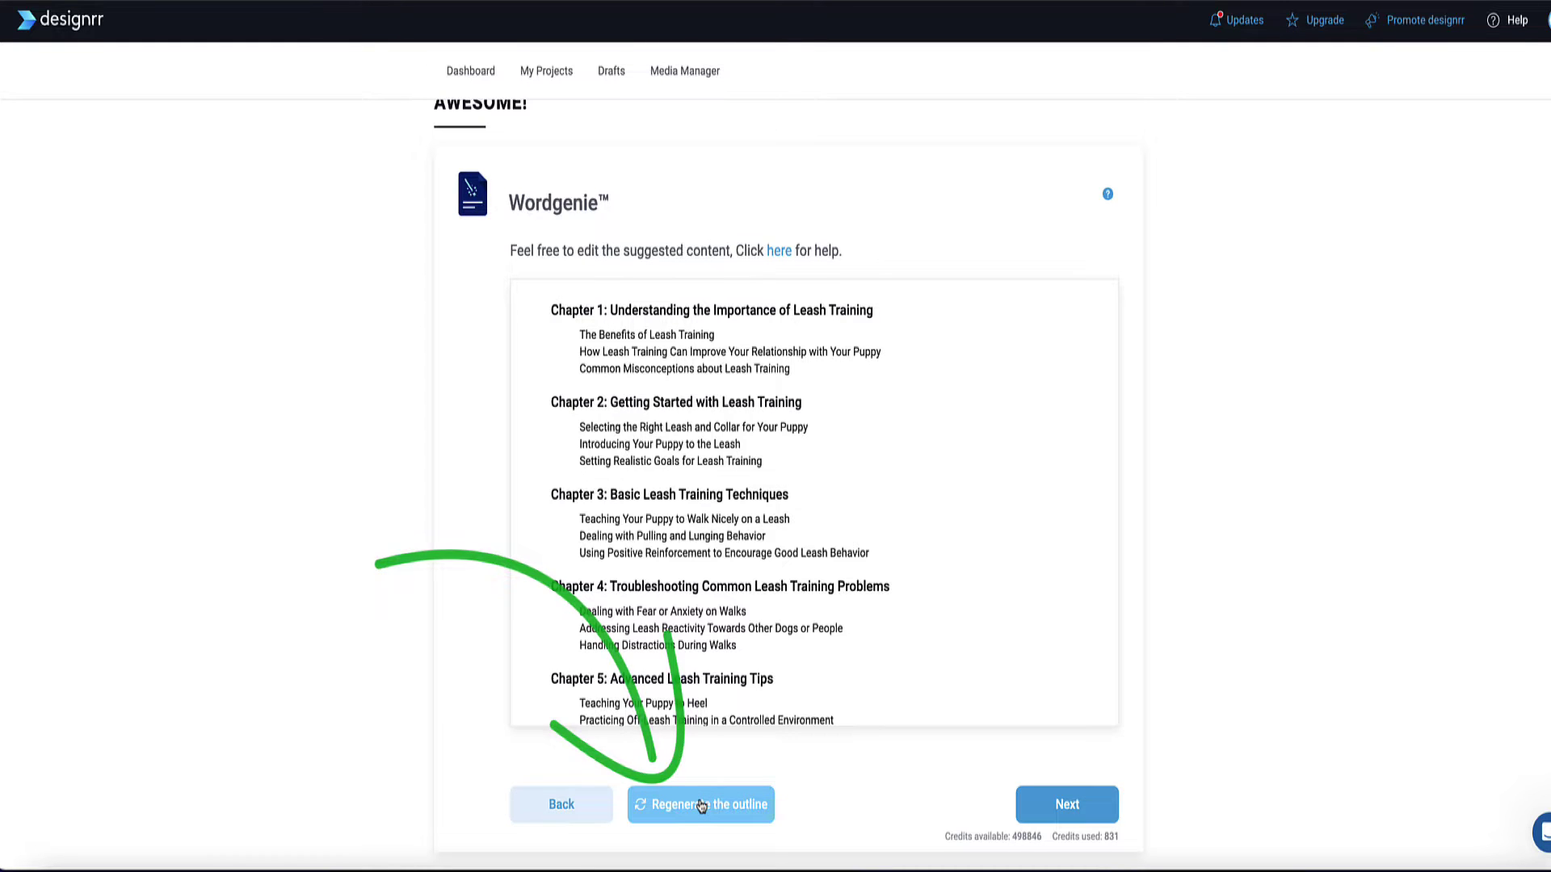
scroll(727, 630, "down", 3)
scroll(736, 626, "up", 3)
key("Return")
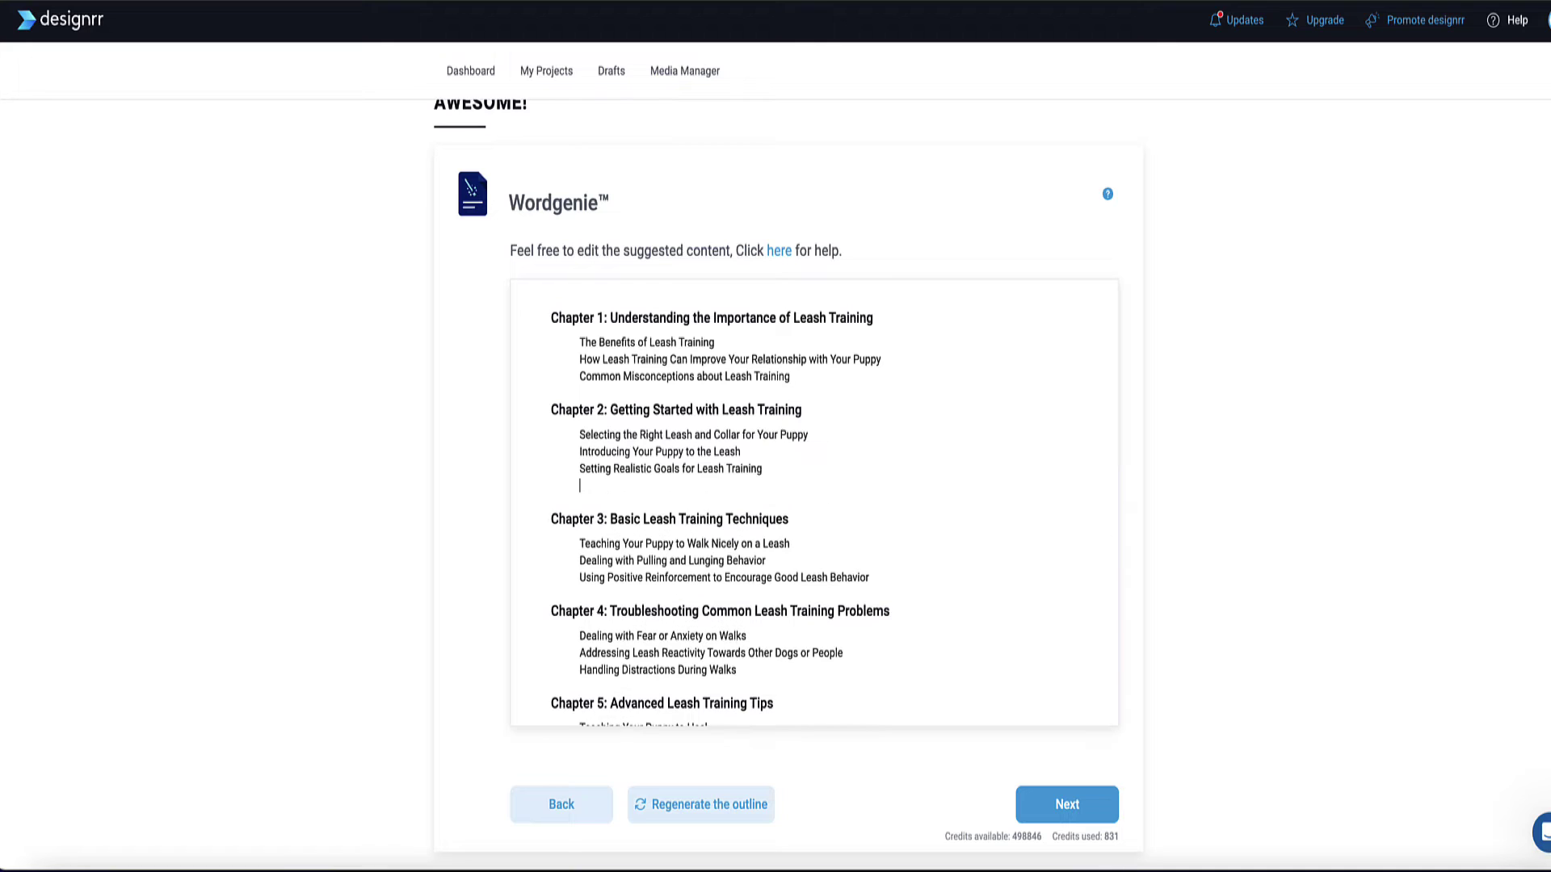
scroll(778, 471, "up", 1)
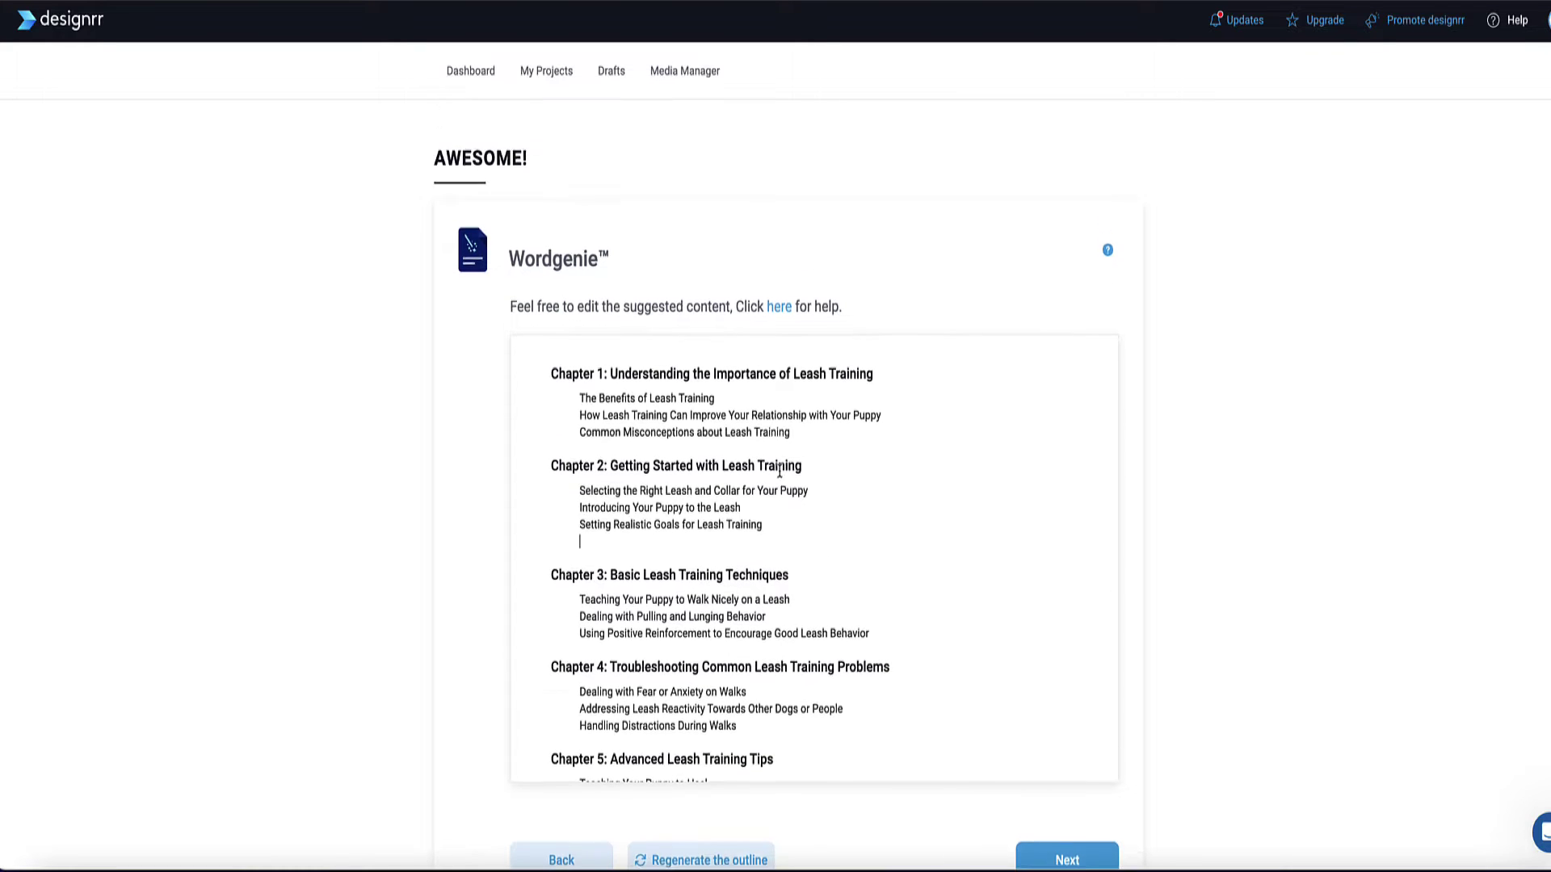
key("BackSpace")
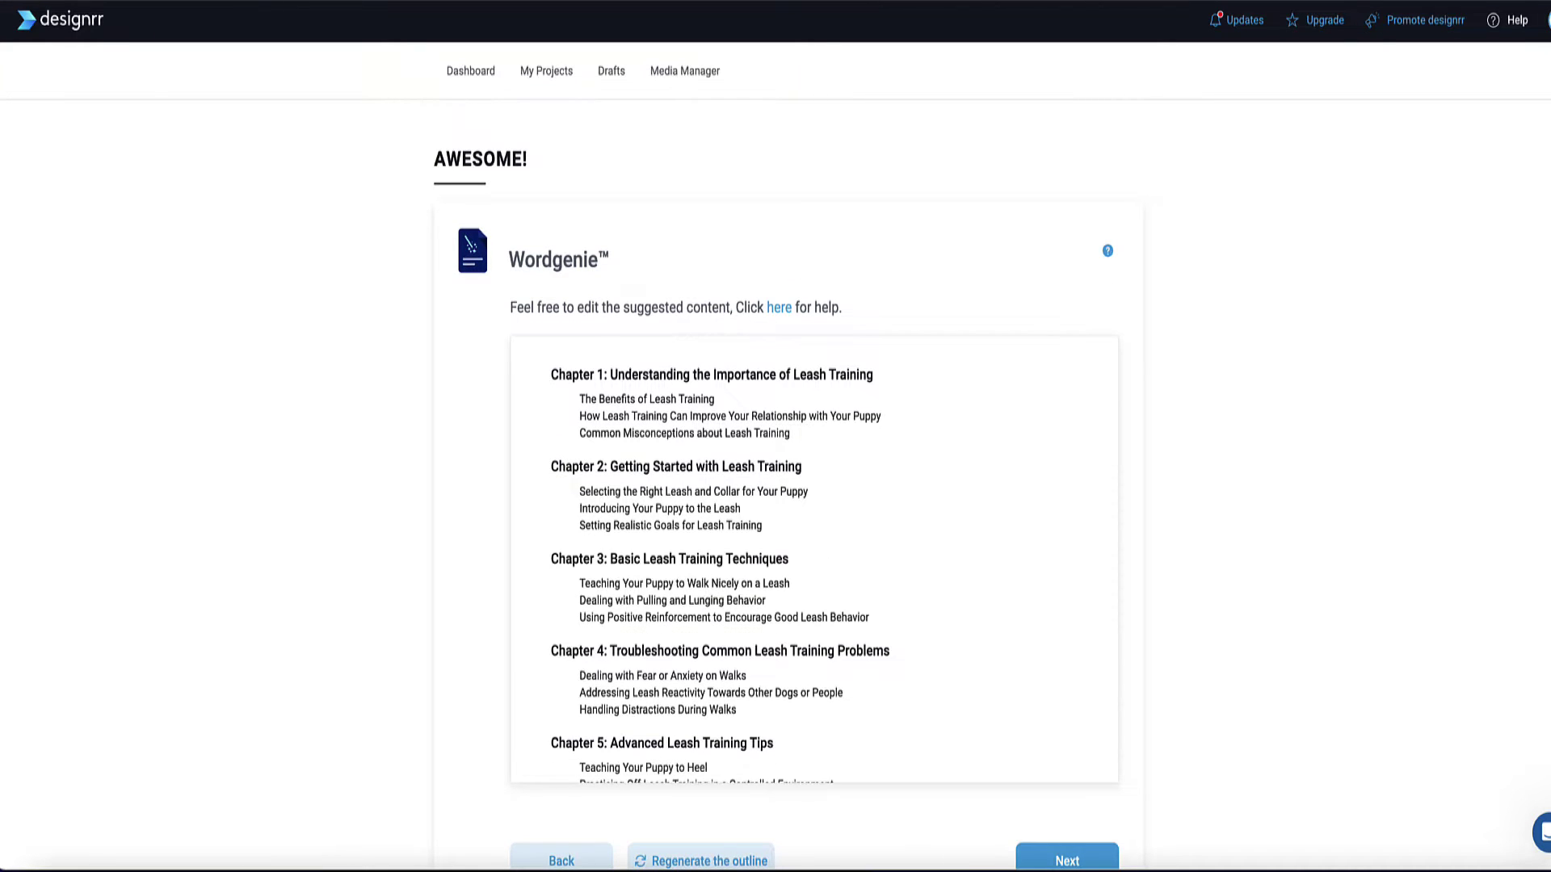
scroll(808, 565, "down", 1)
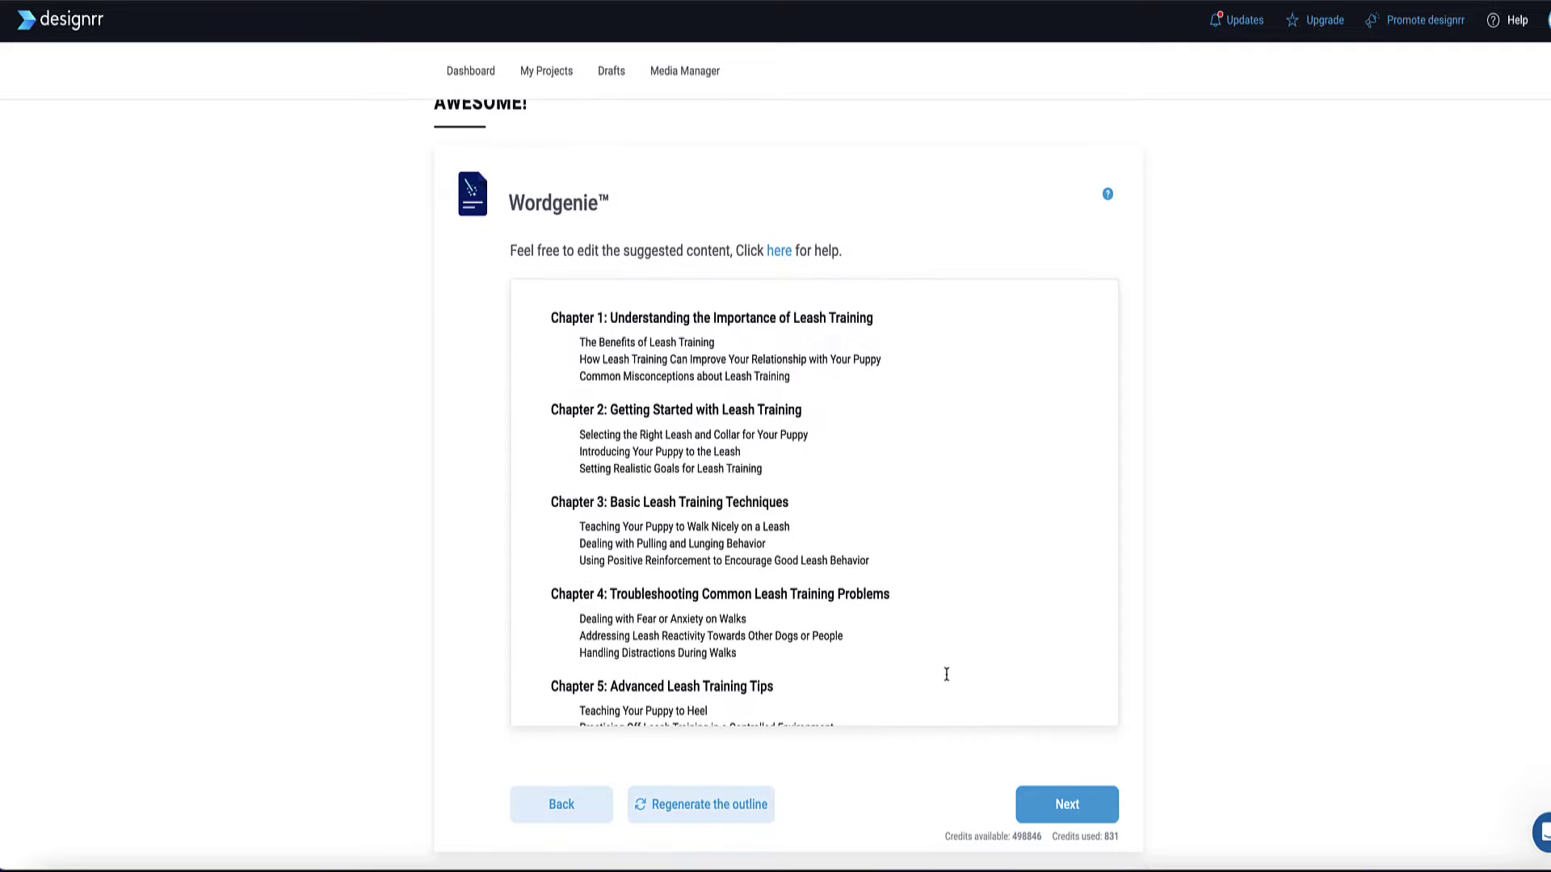
Step: Generate the ebook from the suggested outline, review the written chapters and continue to template selection
left_click(1054, 808)
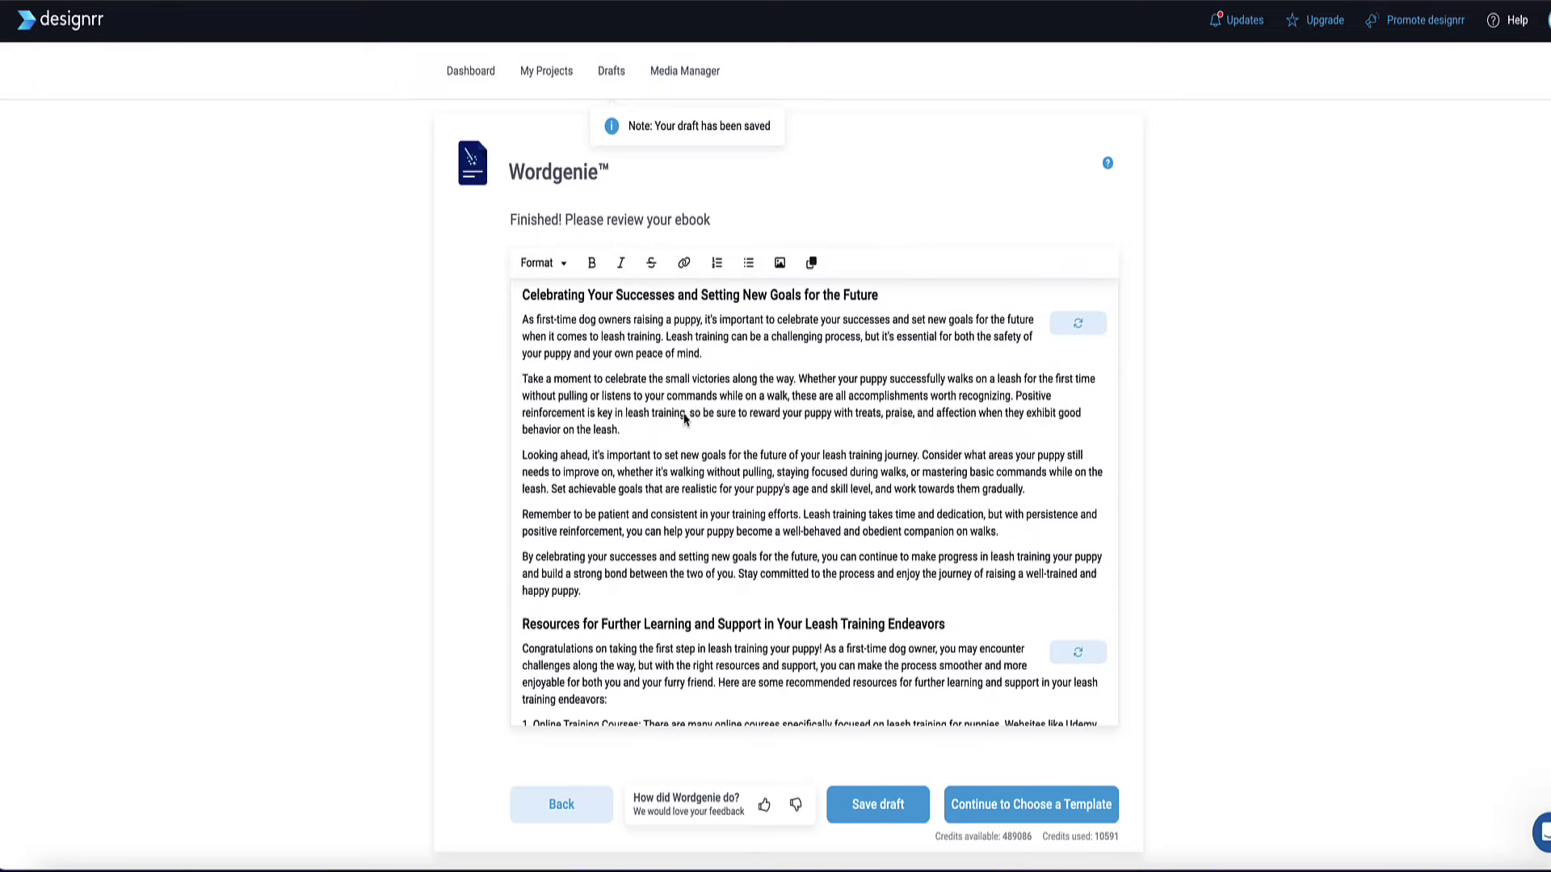
scroll(684, 418, "up", 15)
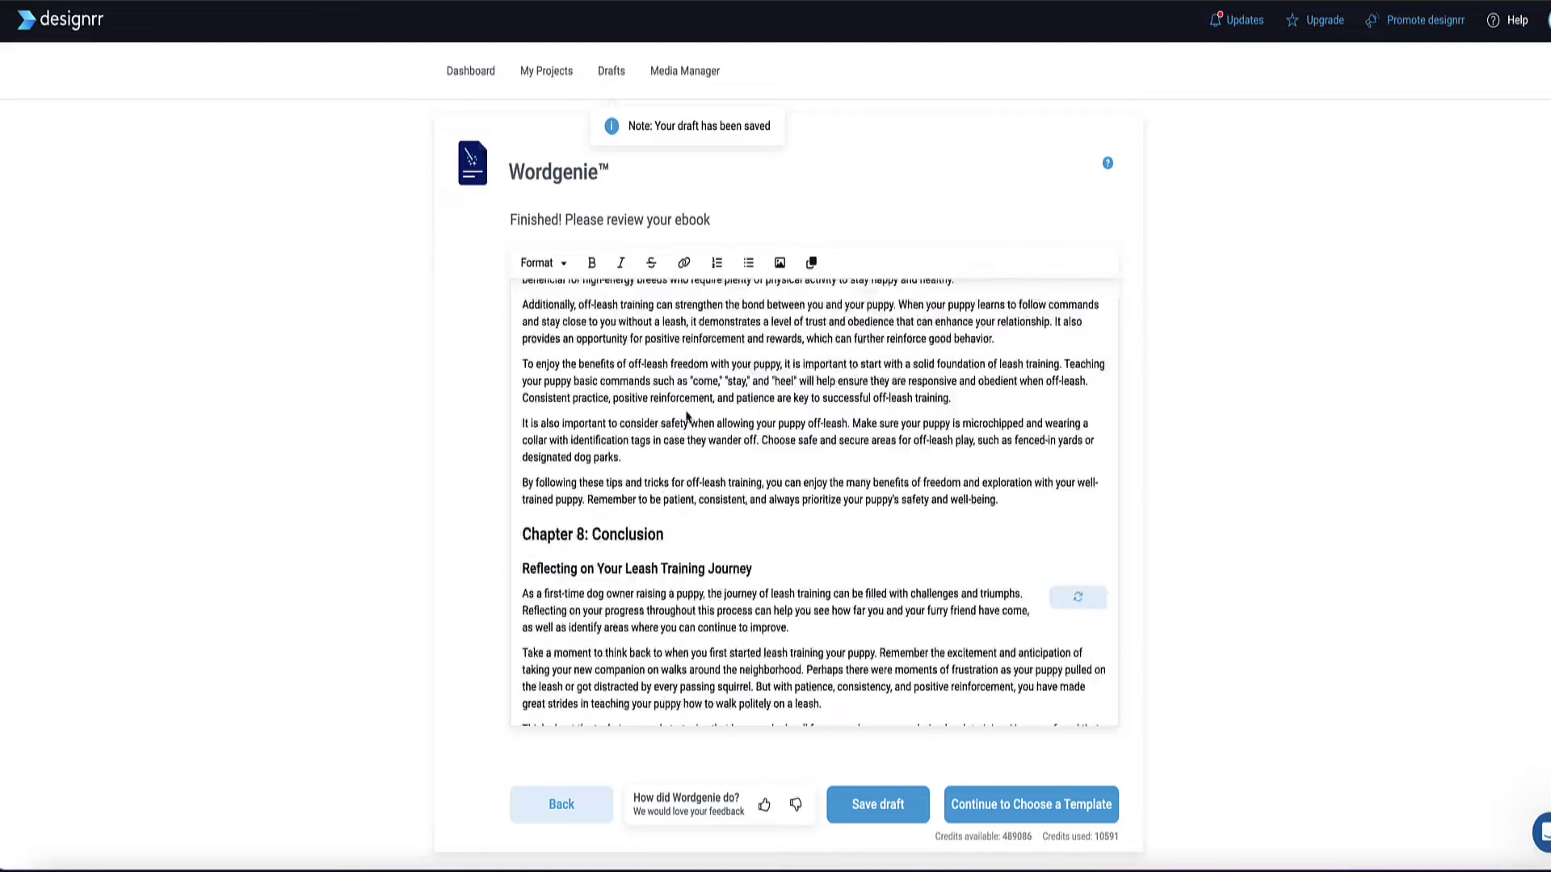
scroll(685, 416, "down", 15)
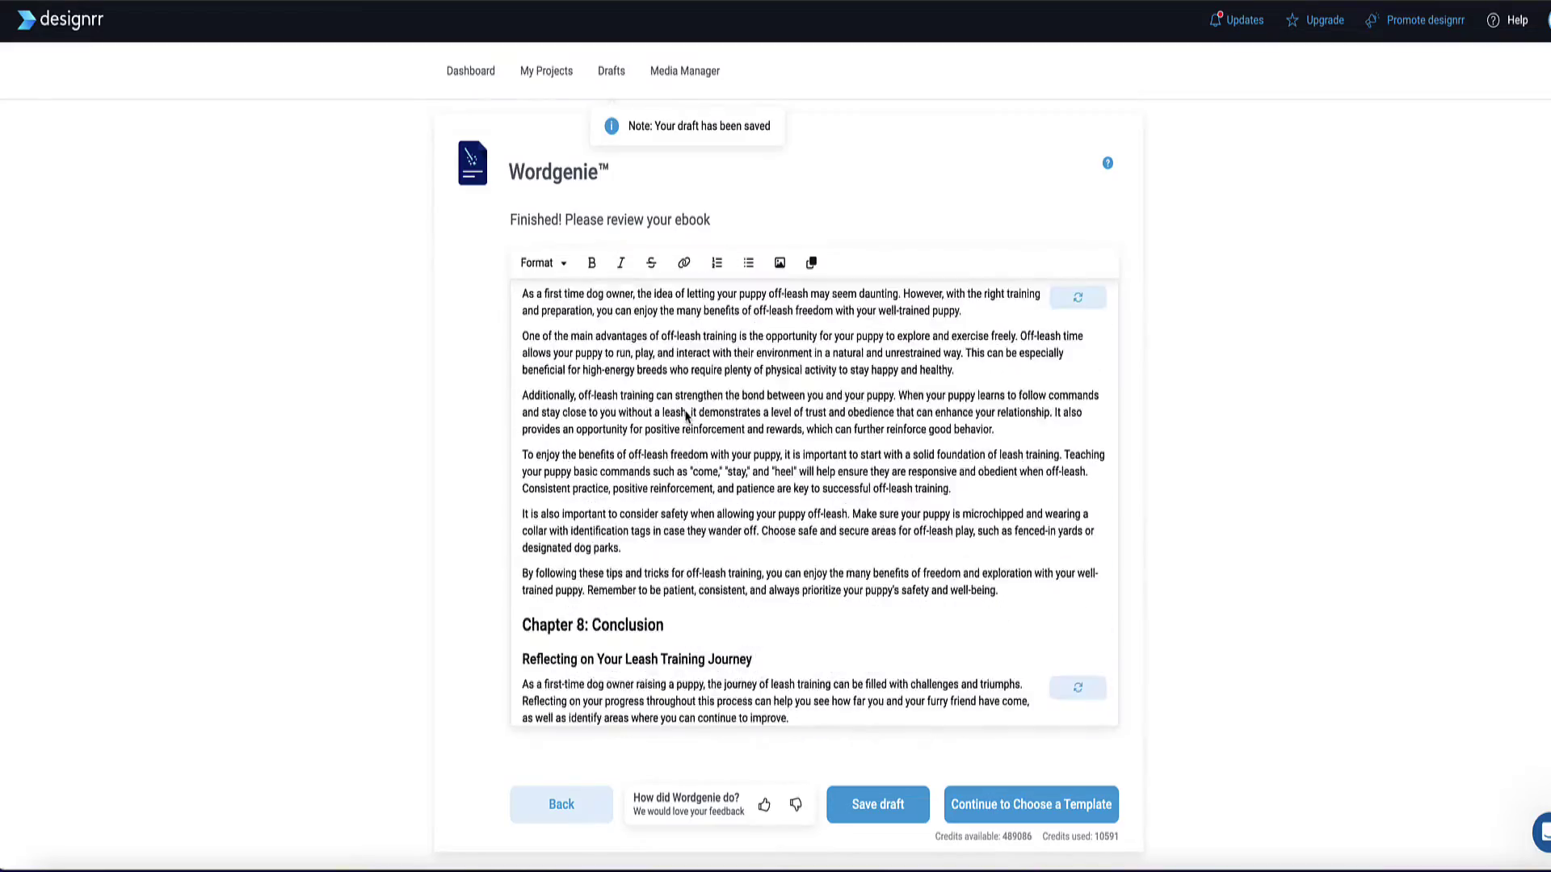
scroll(685, 416, "up", 20)
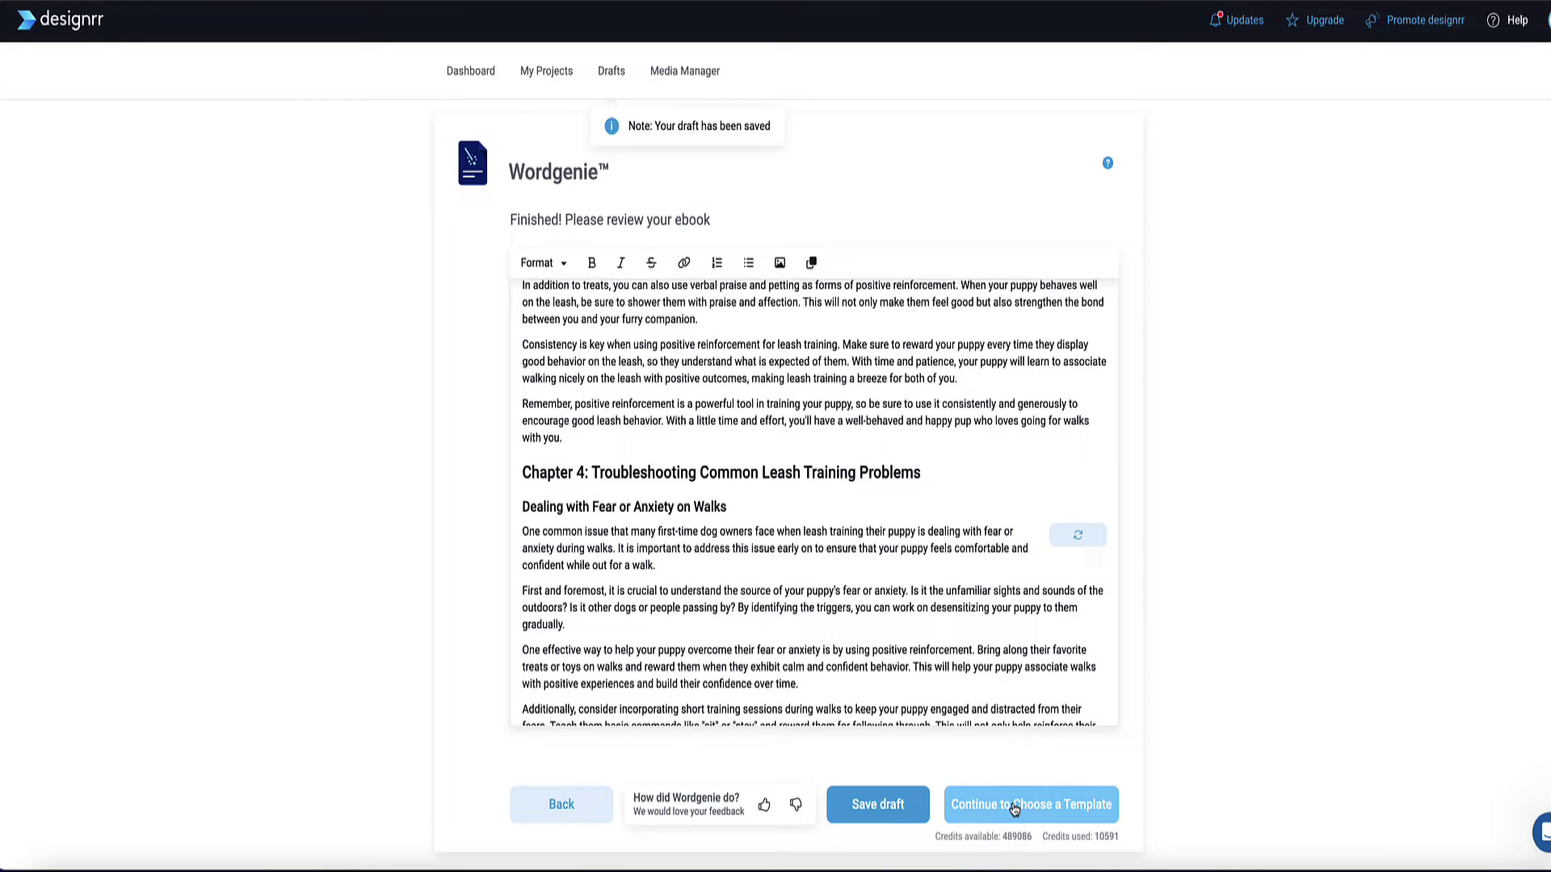
left_click(1013, 807)
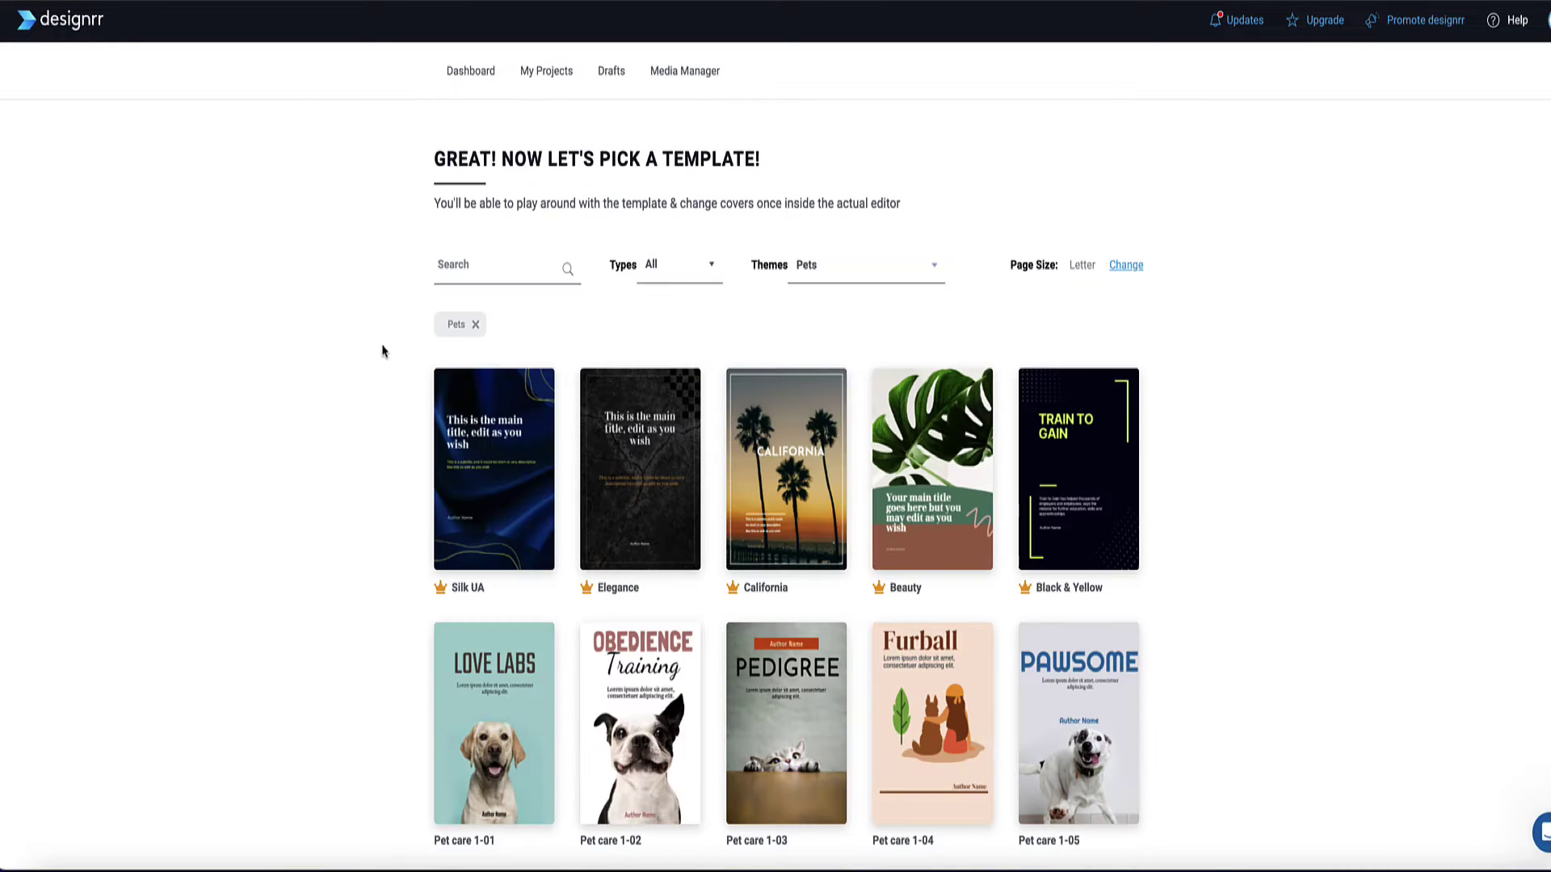
Step: Examine the Pets templates along with the available template type and theme filter options
scroll(458, 372, "down", 20)
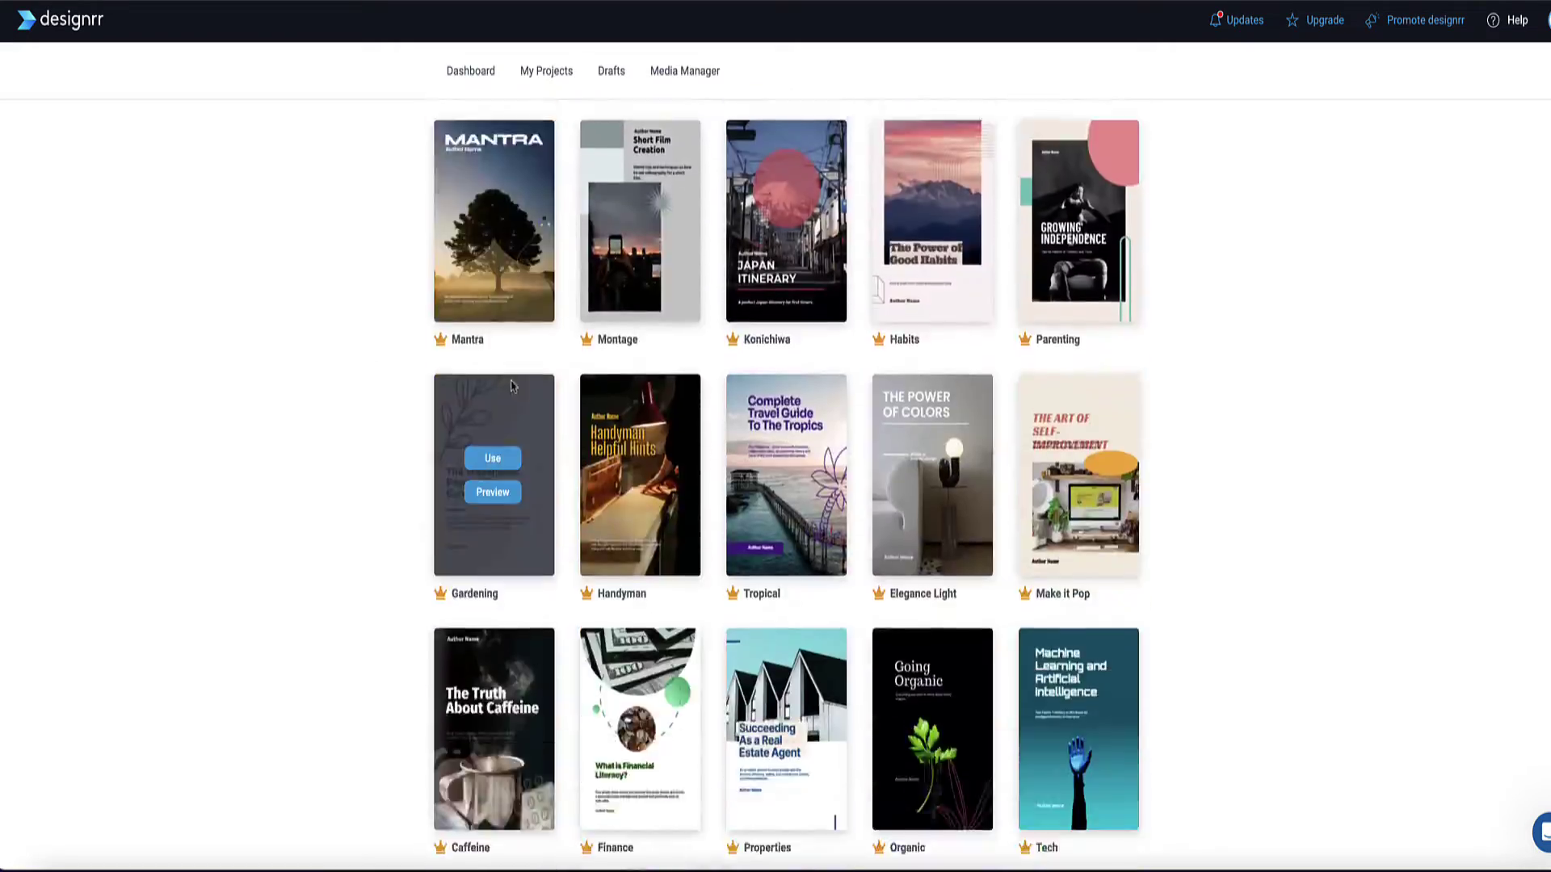
scroll(407, 351, "up", 20)
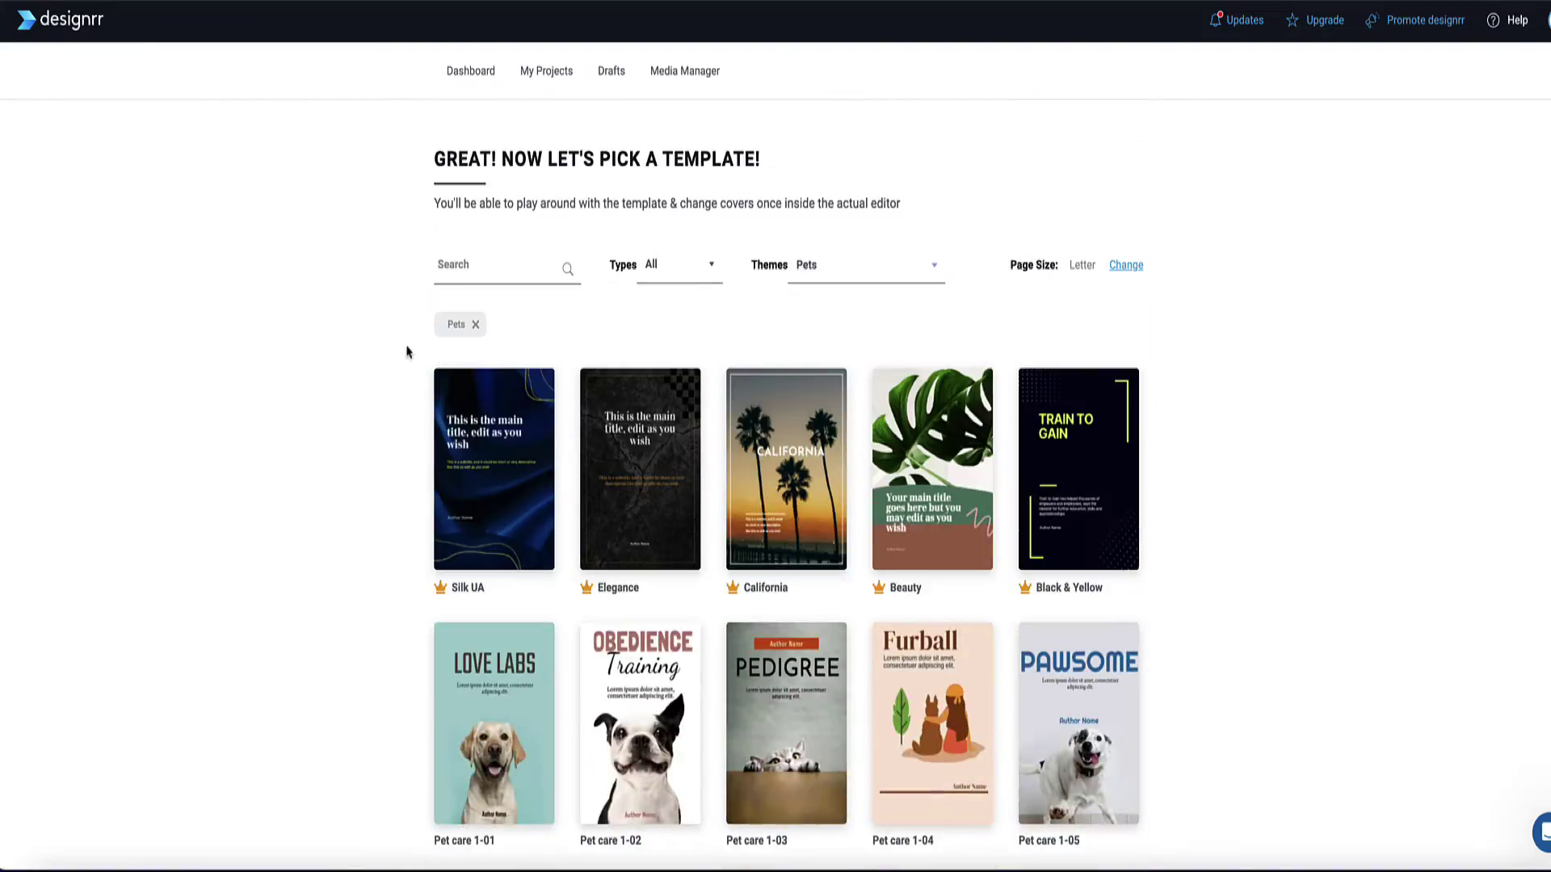
left_click(475, 265)
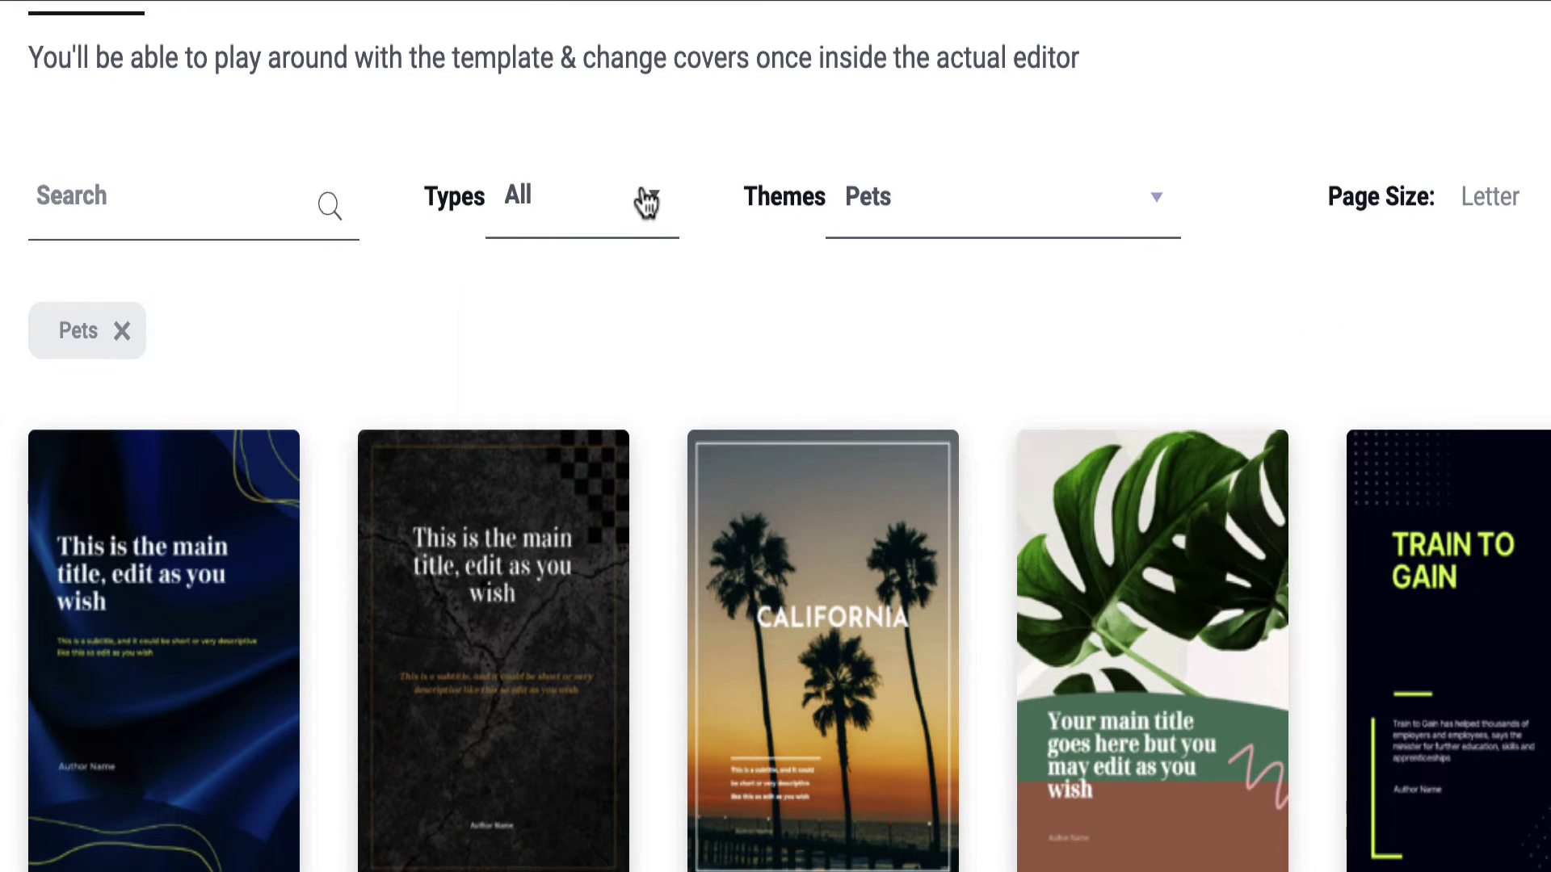
left_click(646, 202)
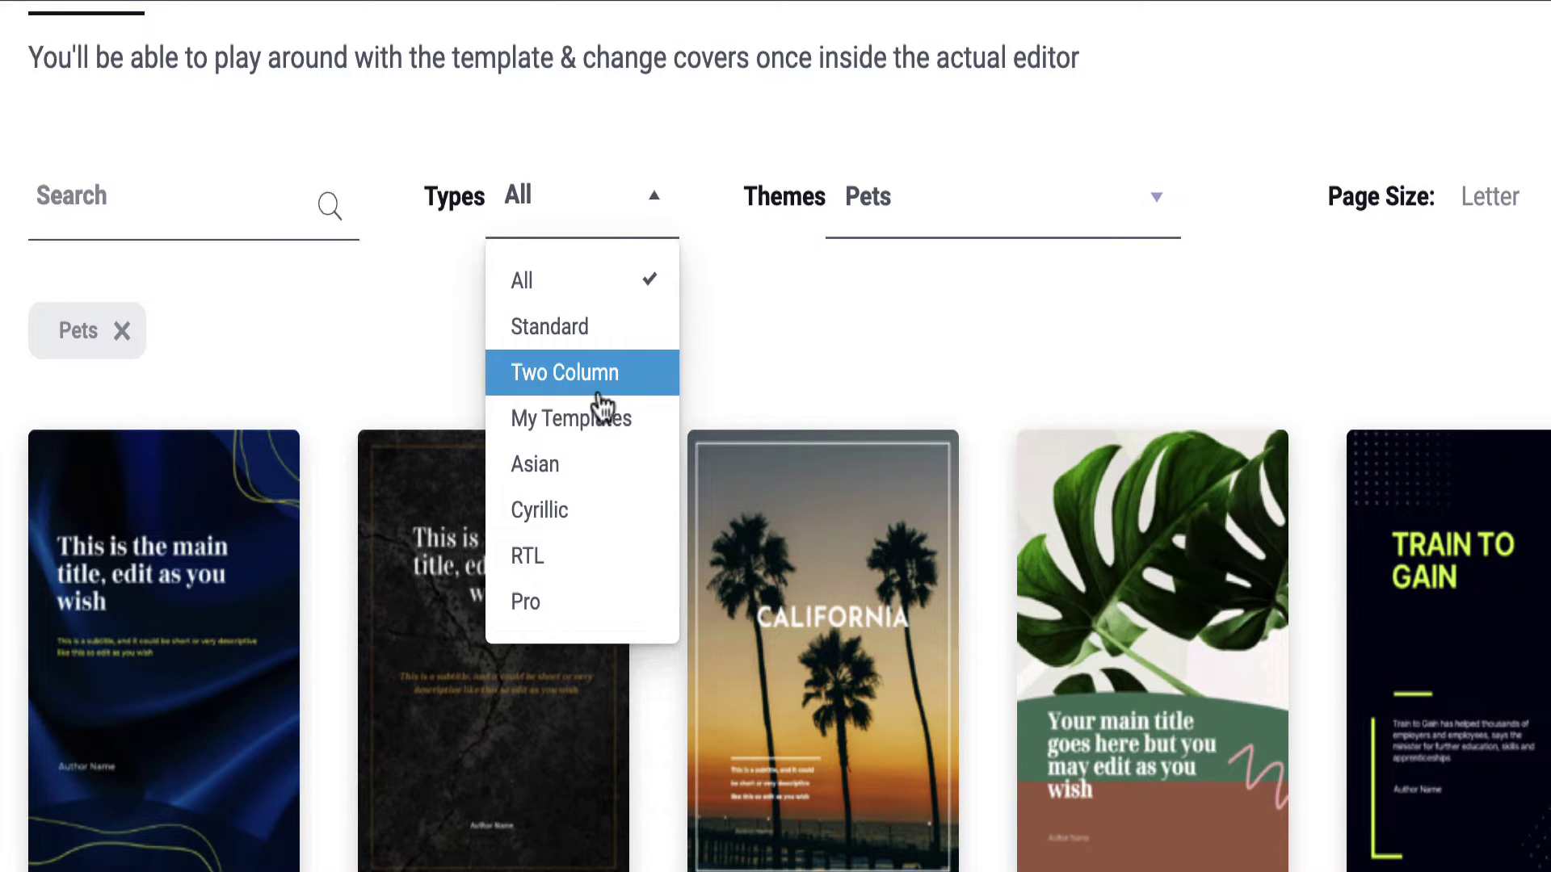
left_click(1057, 208)
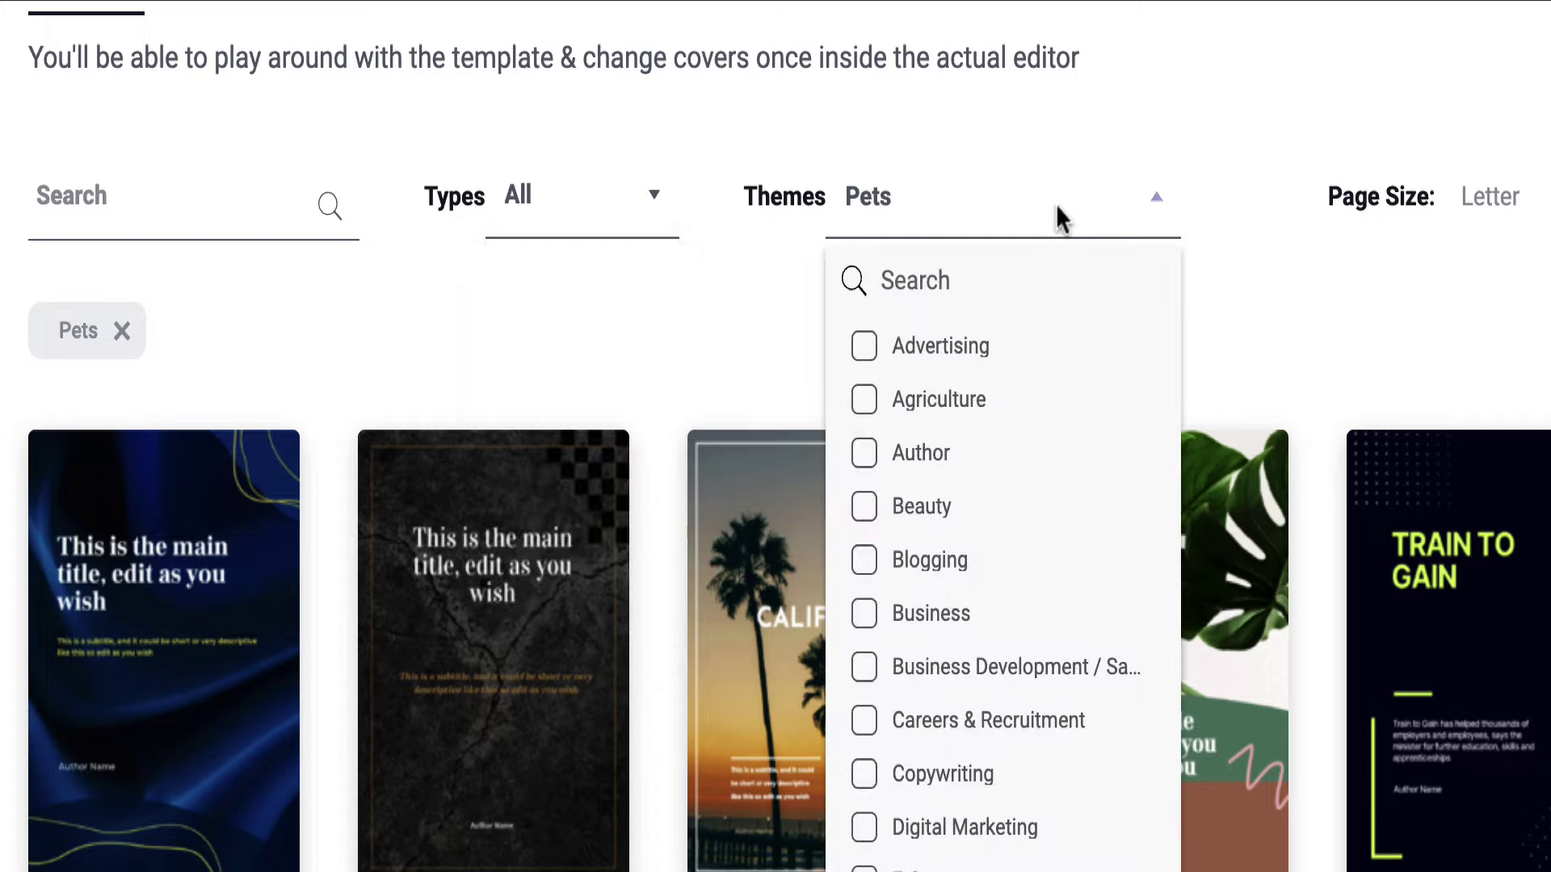
scroll(1042, 481, "down", 3)
scroll(1039, 474, "down", 10)
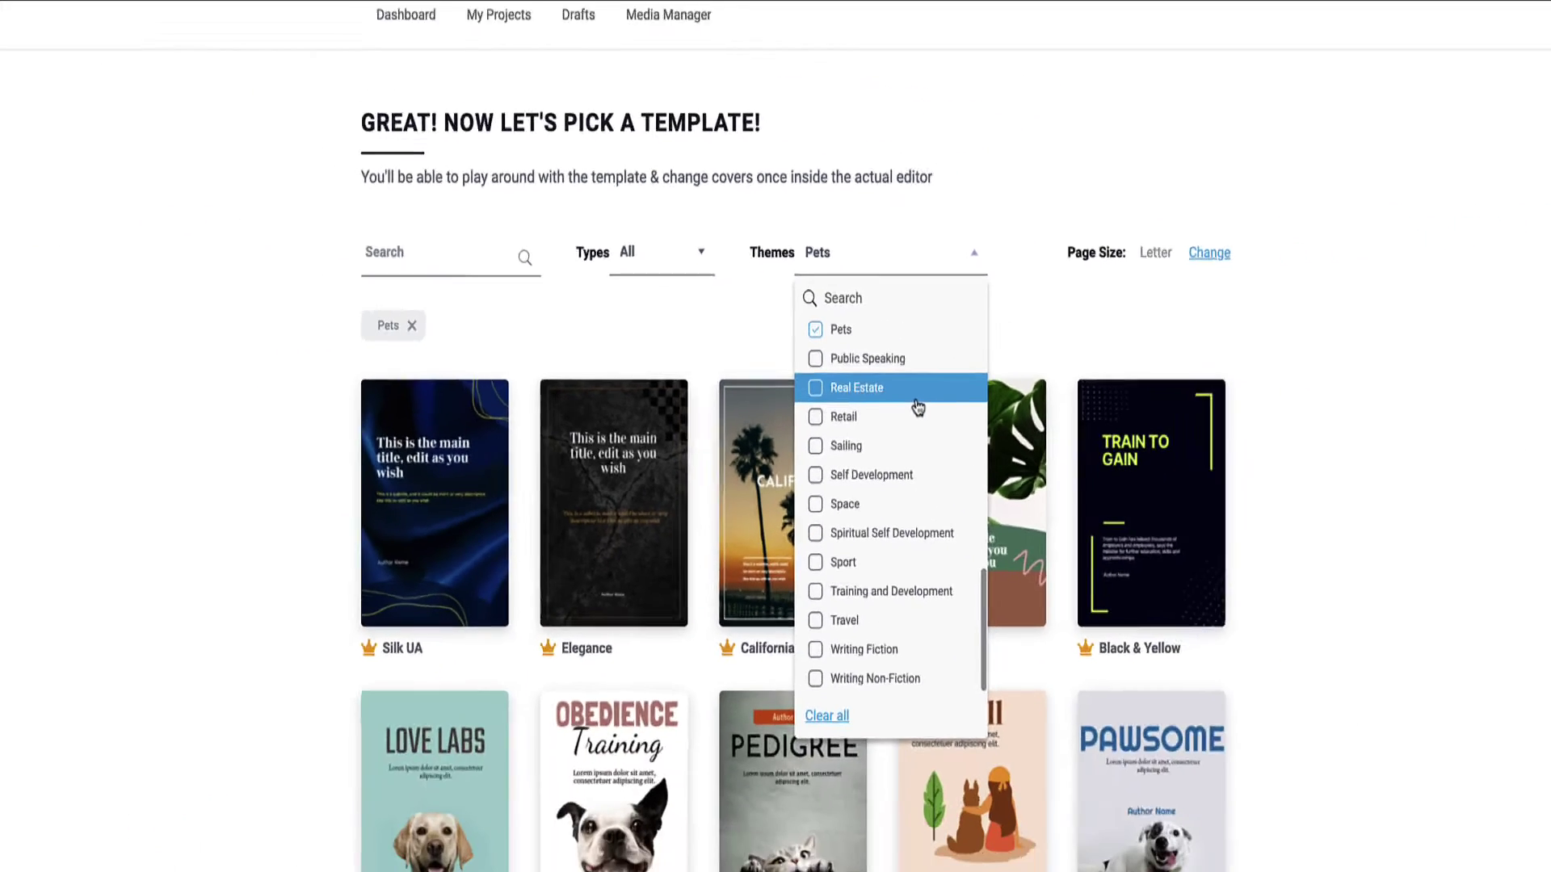
left_click(205, 472)
scroll(205, 472, "down", 4)
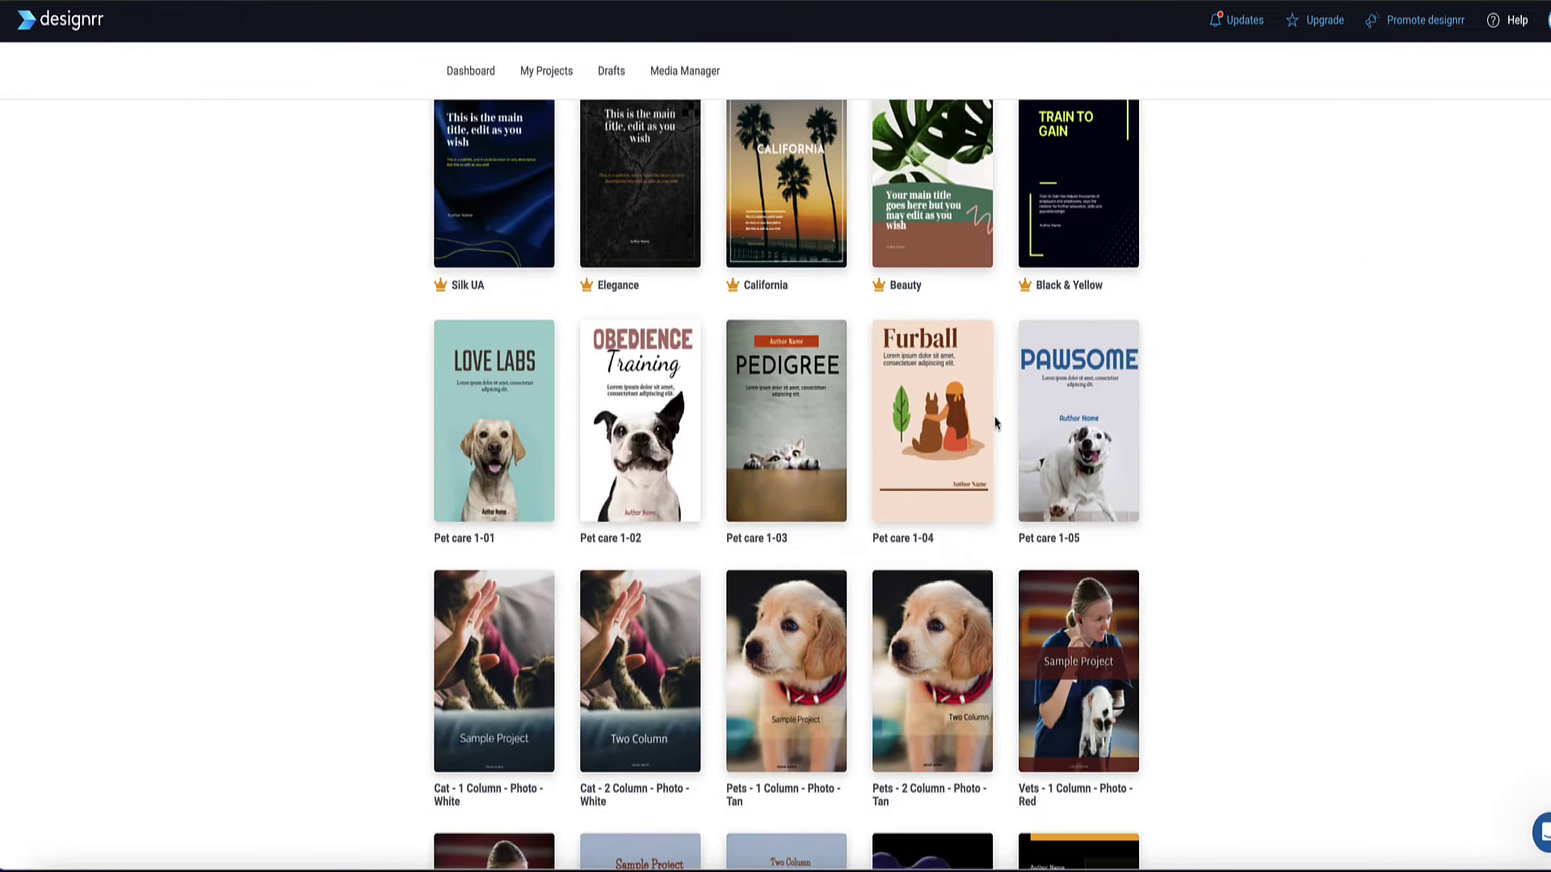
Step: Preview the cover, table of contents and chapter pages of the Pet care 1-05 template
mouse_move(1076, 436)
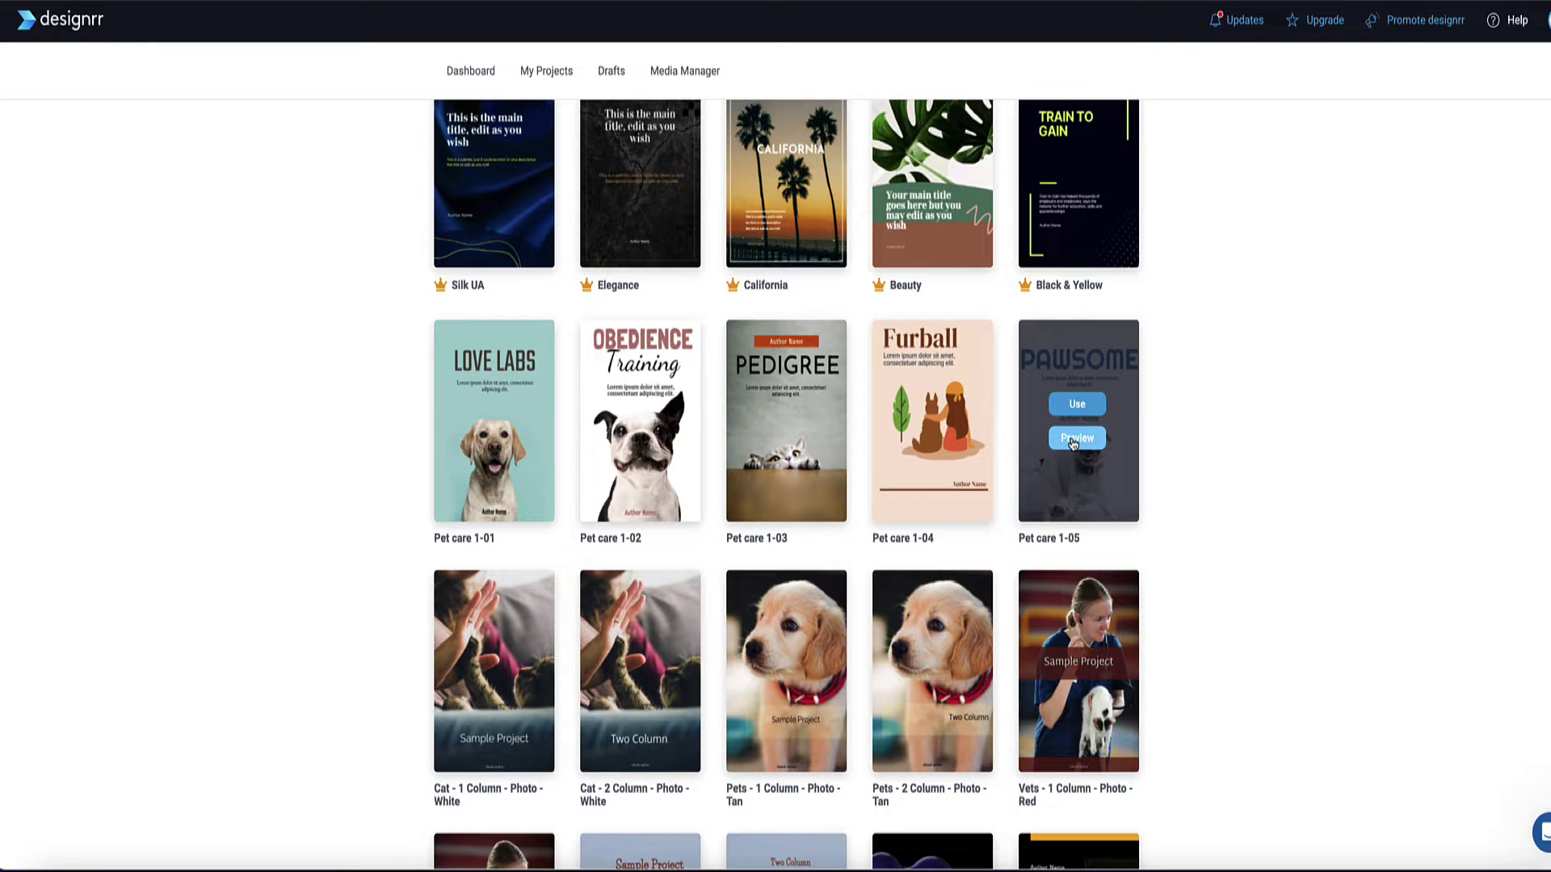
left_click(1077, 438)
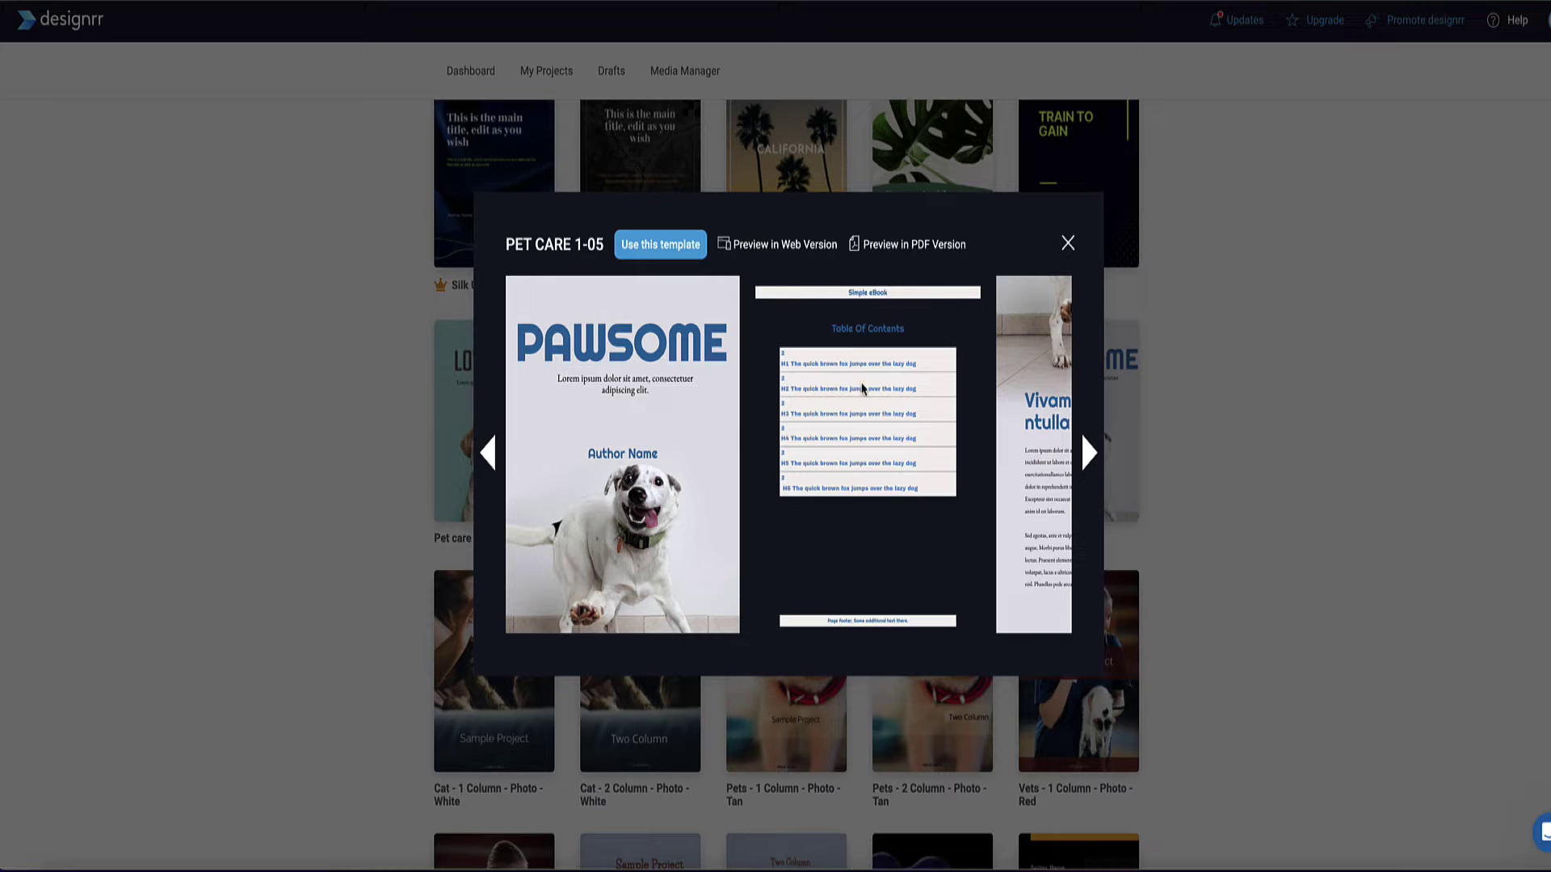
left_click(1087, 455)
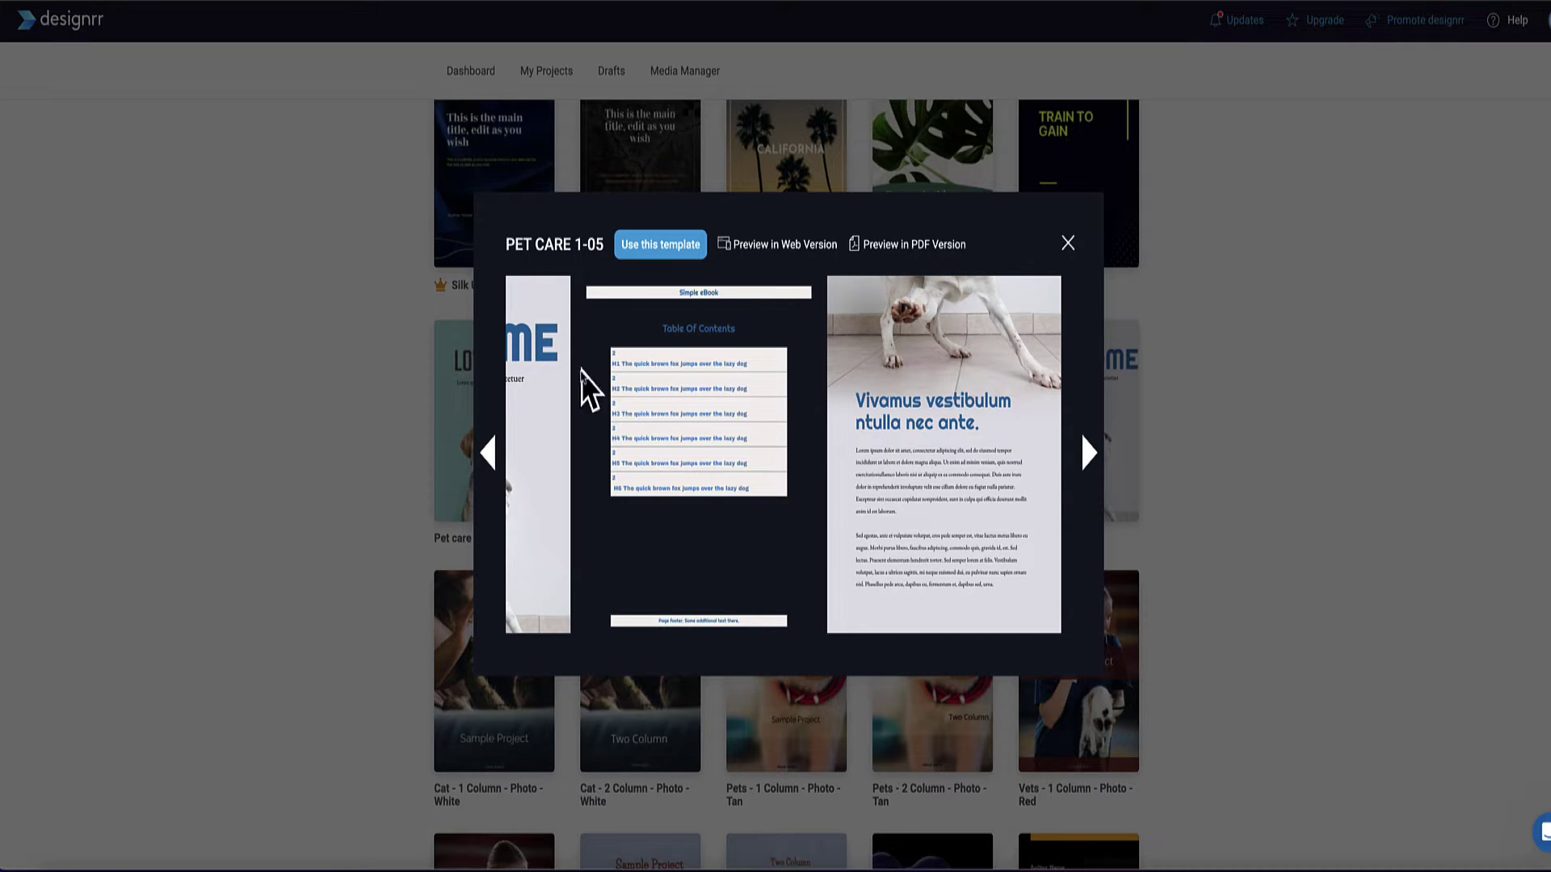
left_click(1068, 244)
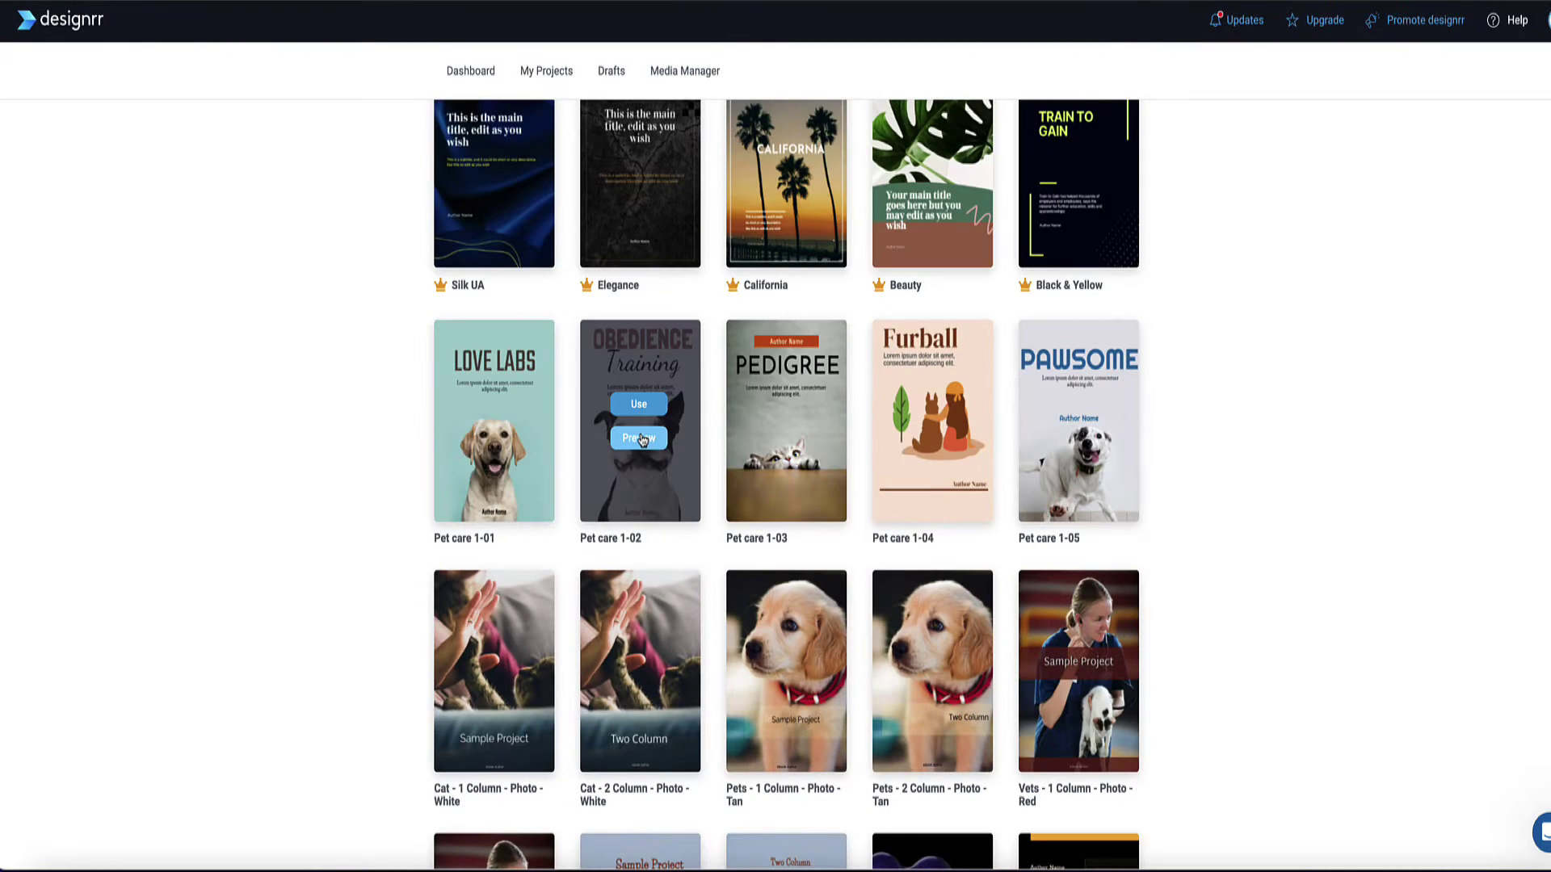
Step: Preview the Pet care 1-02 template's pages and use that template for the ebook
left_click(639, 438)
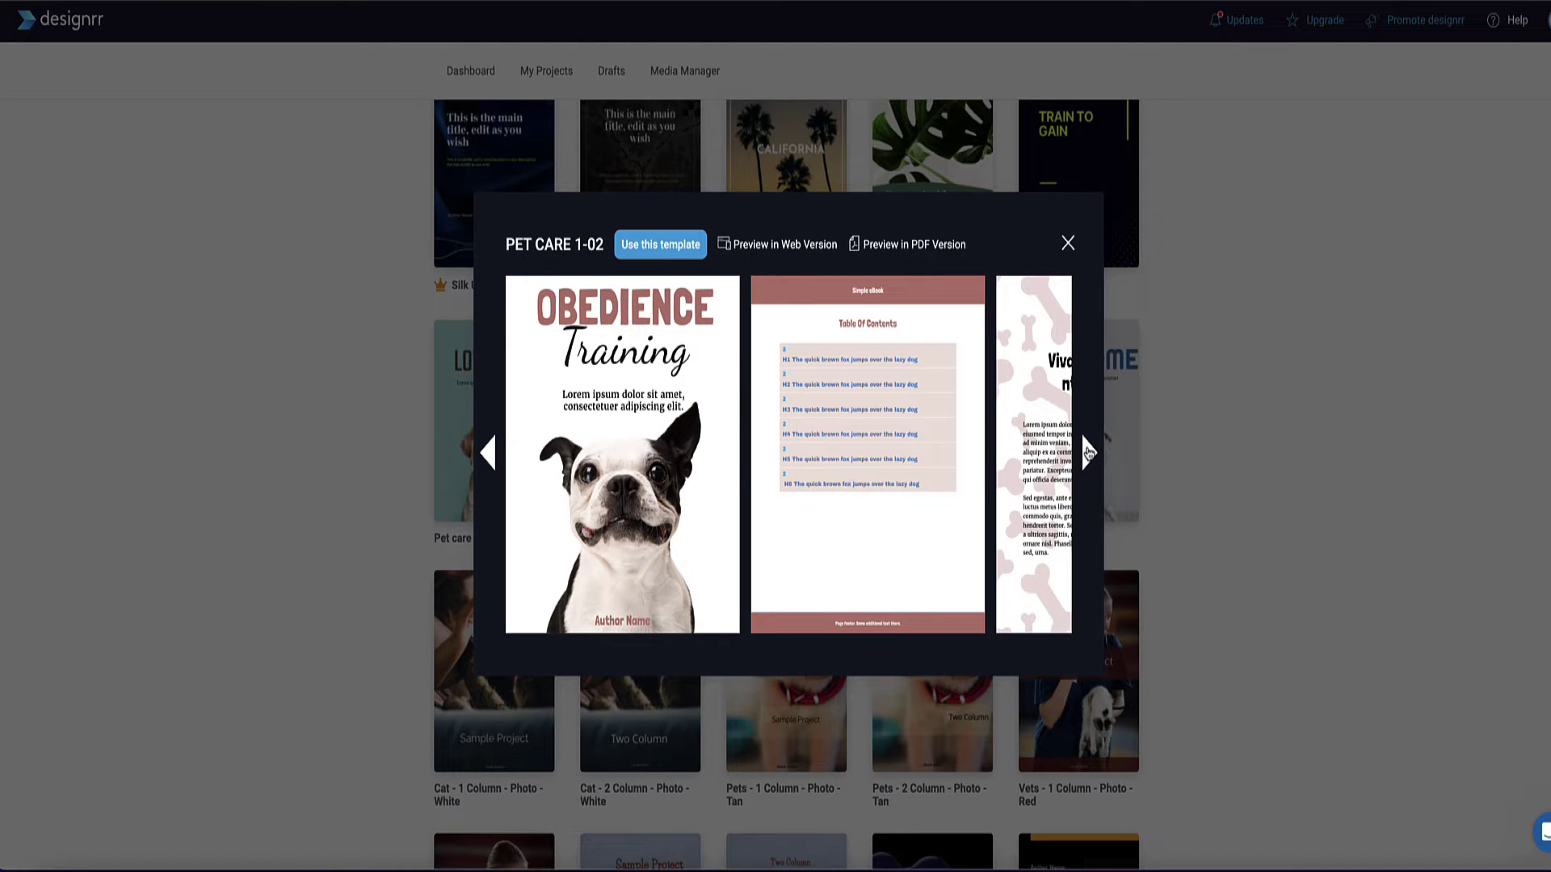
left_click(1088, 452)
left_click(658, 250)
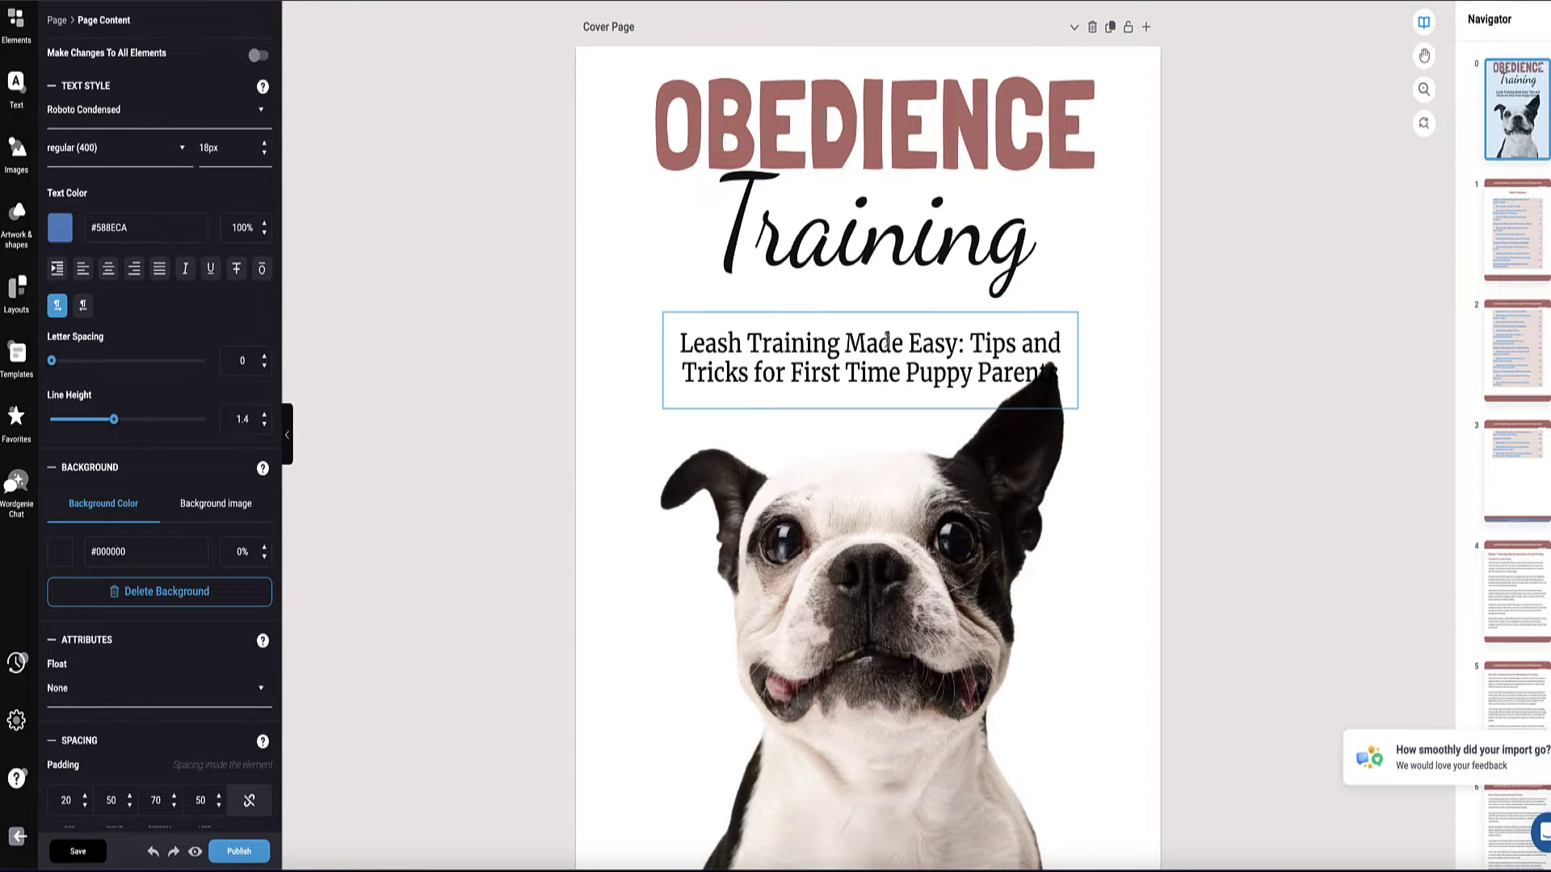
Step: Cut "Leash Training Made Easy" from the cover's subtitle and replace the OBEDIENCE heading with it
left_click(906, 374)
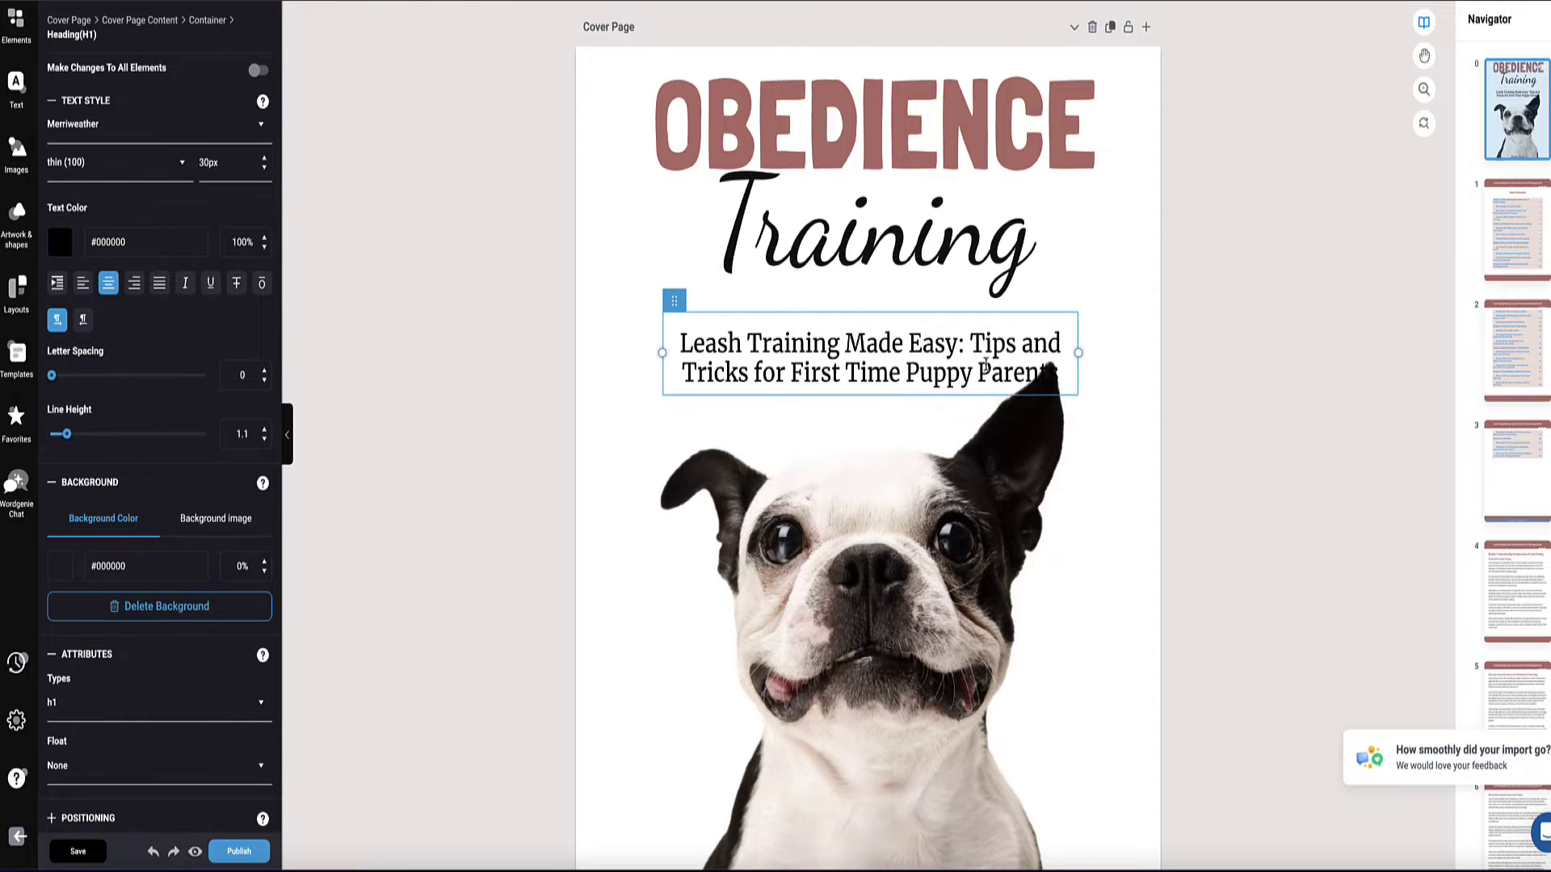
left_click_drag(959, 342, 657, 348)
key("ctrl+c")
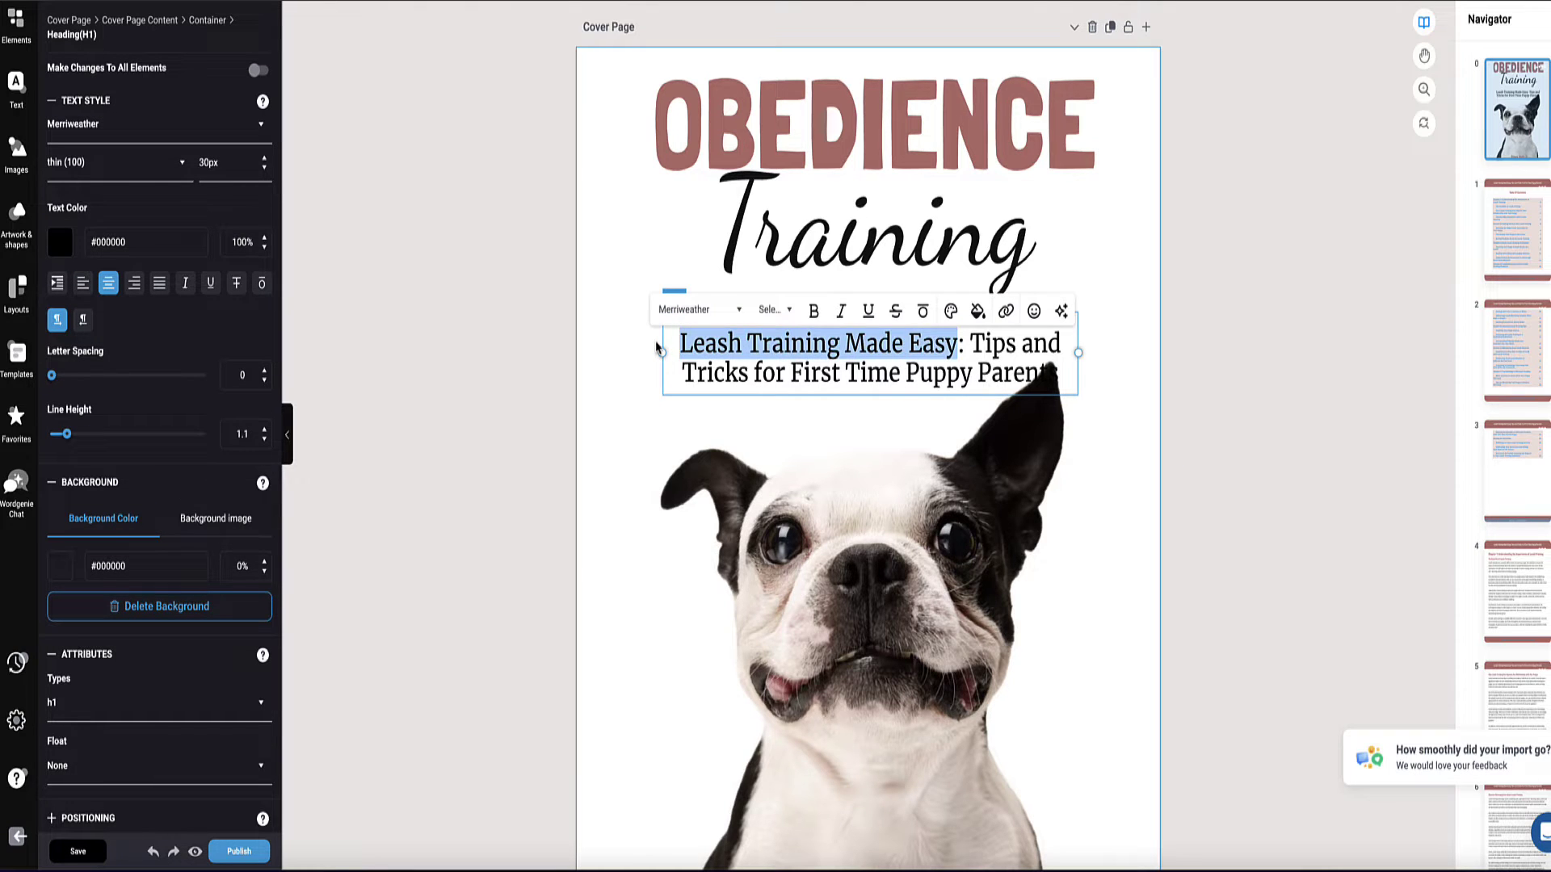
key("BackSpace")
double_click(891, 125)
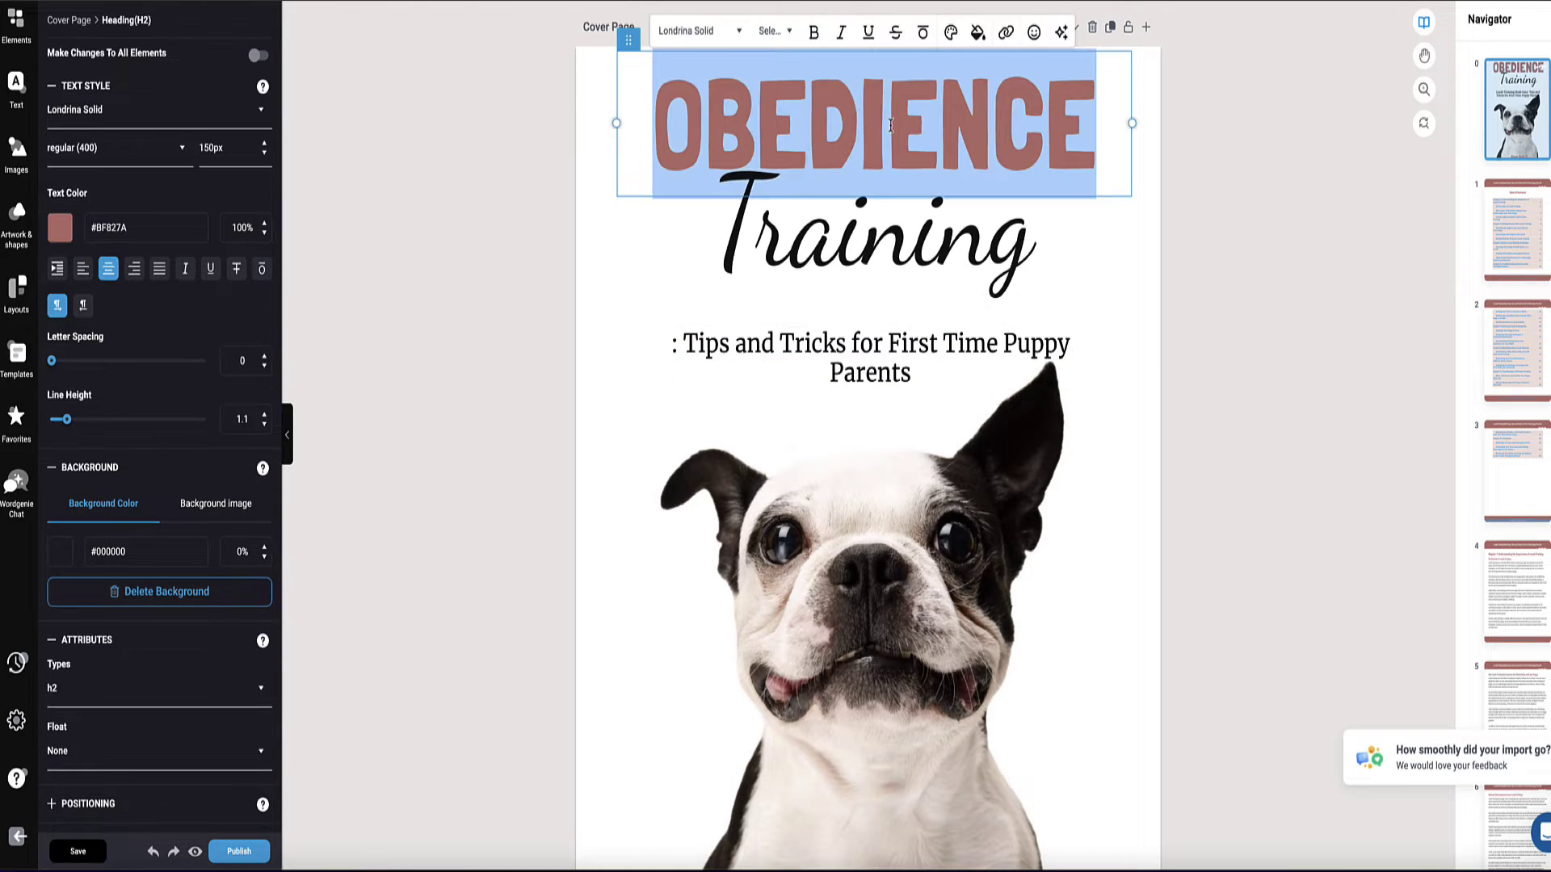
key("ctrl+v")
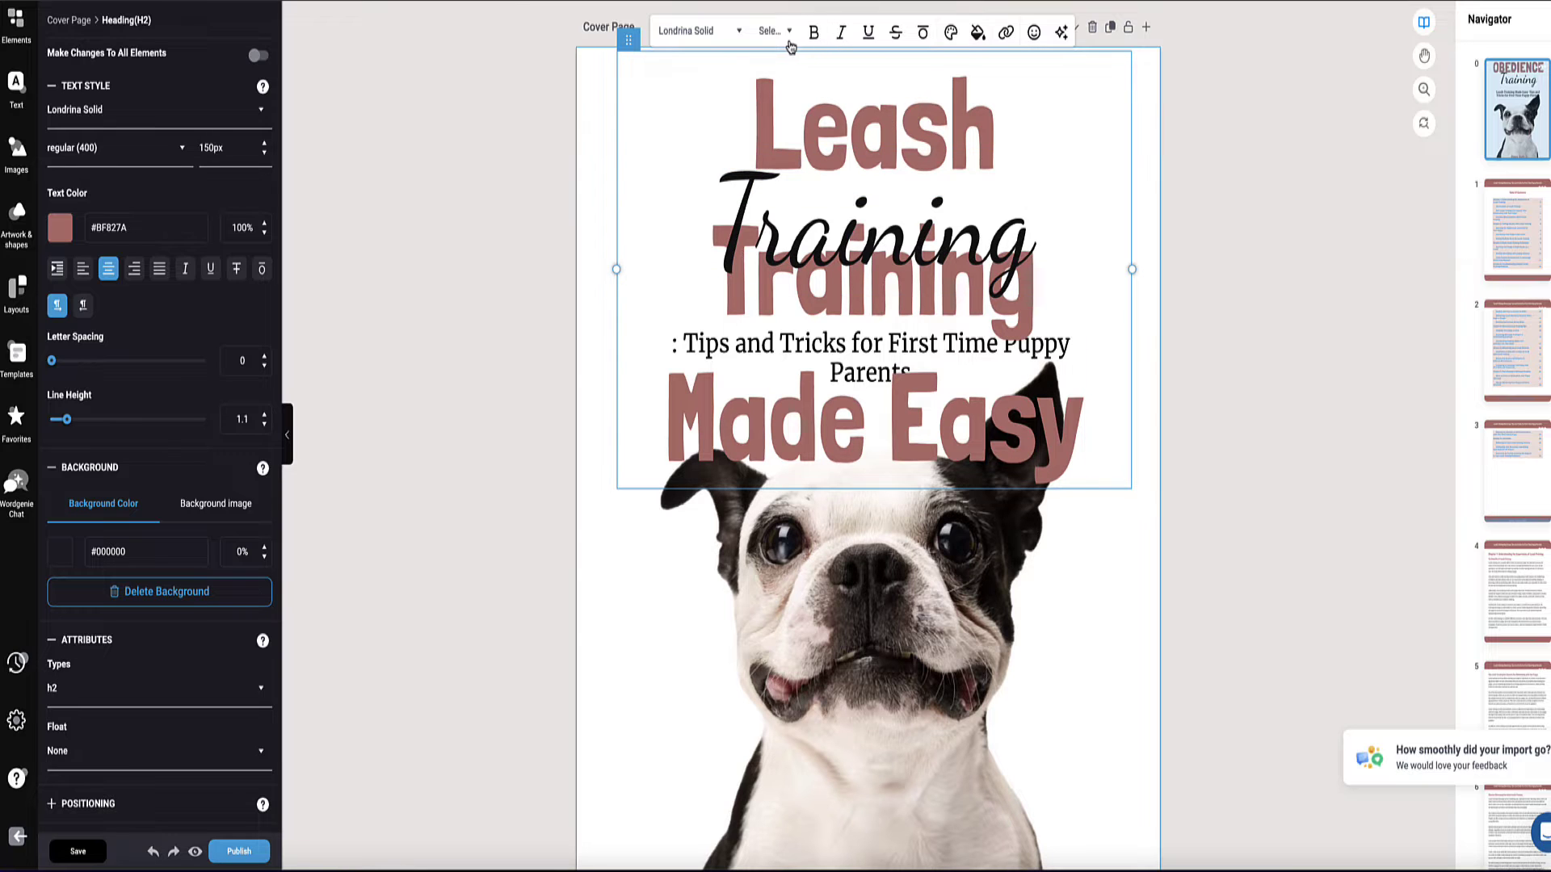
Step: Reduce the main cover heading's font size until it fits on two lines, and lower the script Training heading beneath it
left_click(263, 155)
left_click(264, 155)
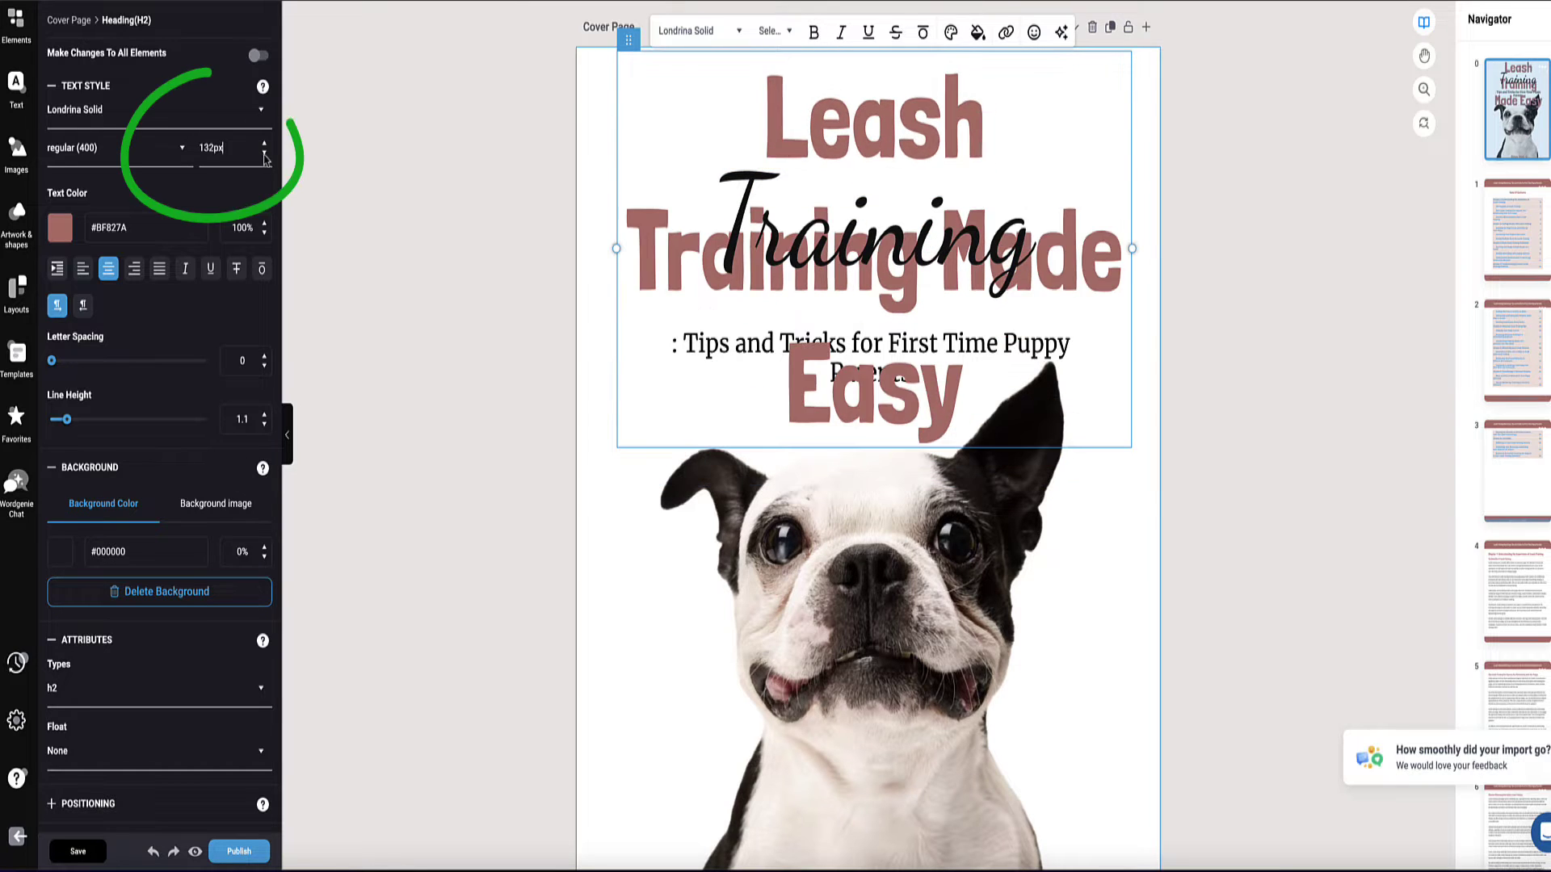
left_click(263, 154)
left_click(263, 154)
left_click(673, 141)
left_click_drag(674, 143, 673, 184)
Step: Replace the script Training heading with the subtitle "Tips and Tricks for First Time Puppy Parents" at 66px, without the leading colon, just below the title
left_click(682, 344)
key("BackSpace")
key("BackSpace")
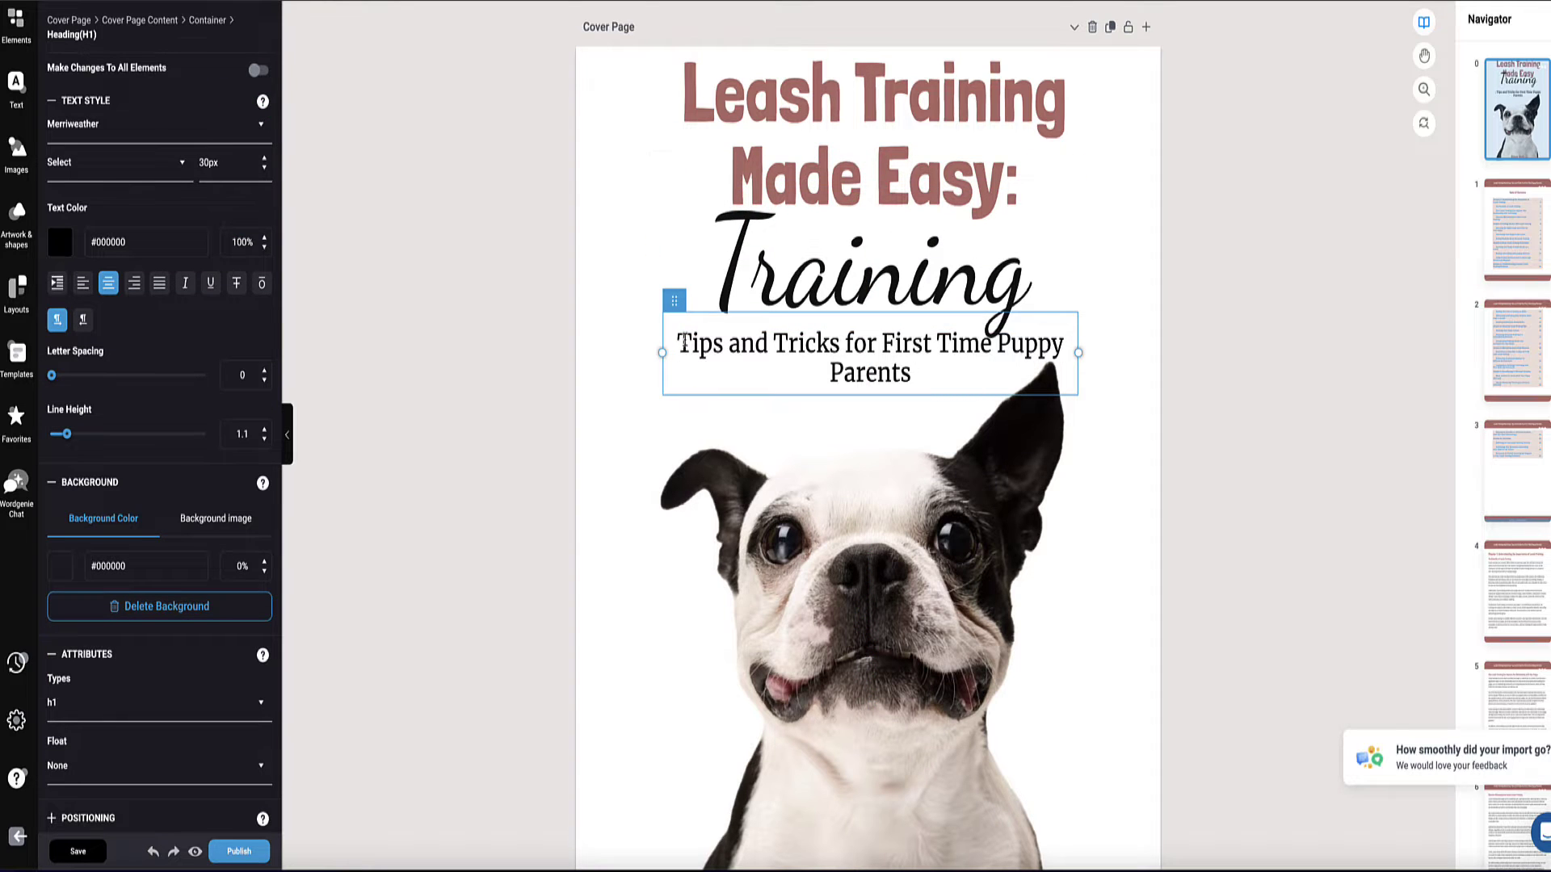
key("ctrl+a")
key("ctrl+c")
key("BackSpace")
left_click(822, 295)
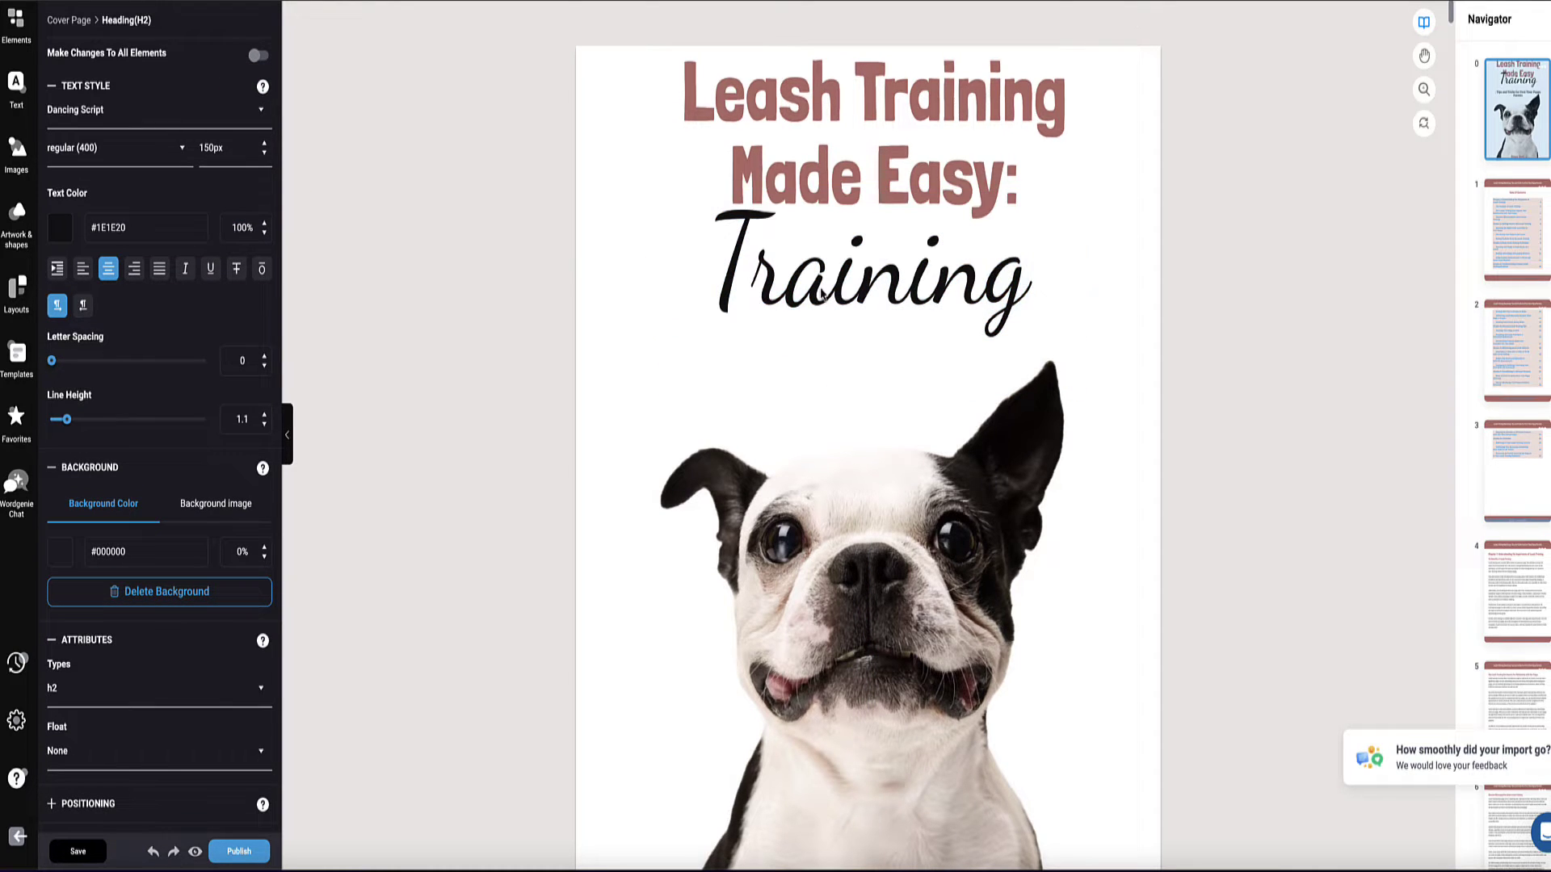
double_click(823, 295)
key("ctrl+v")
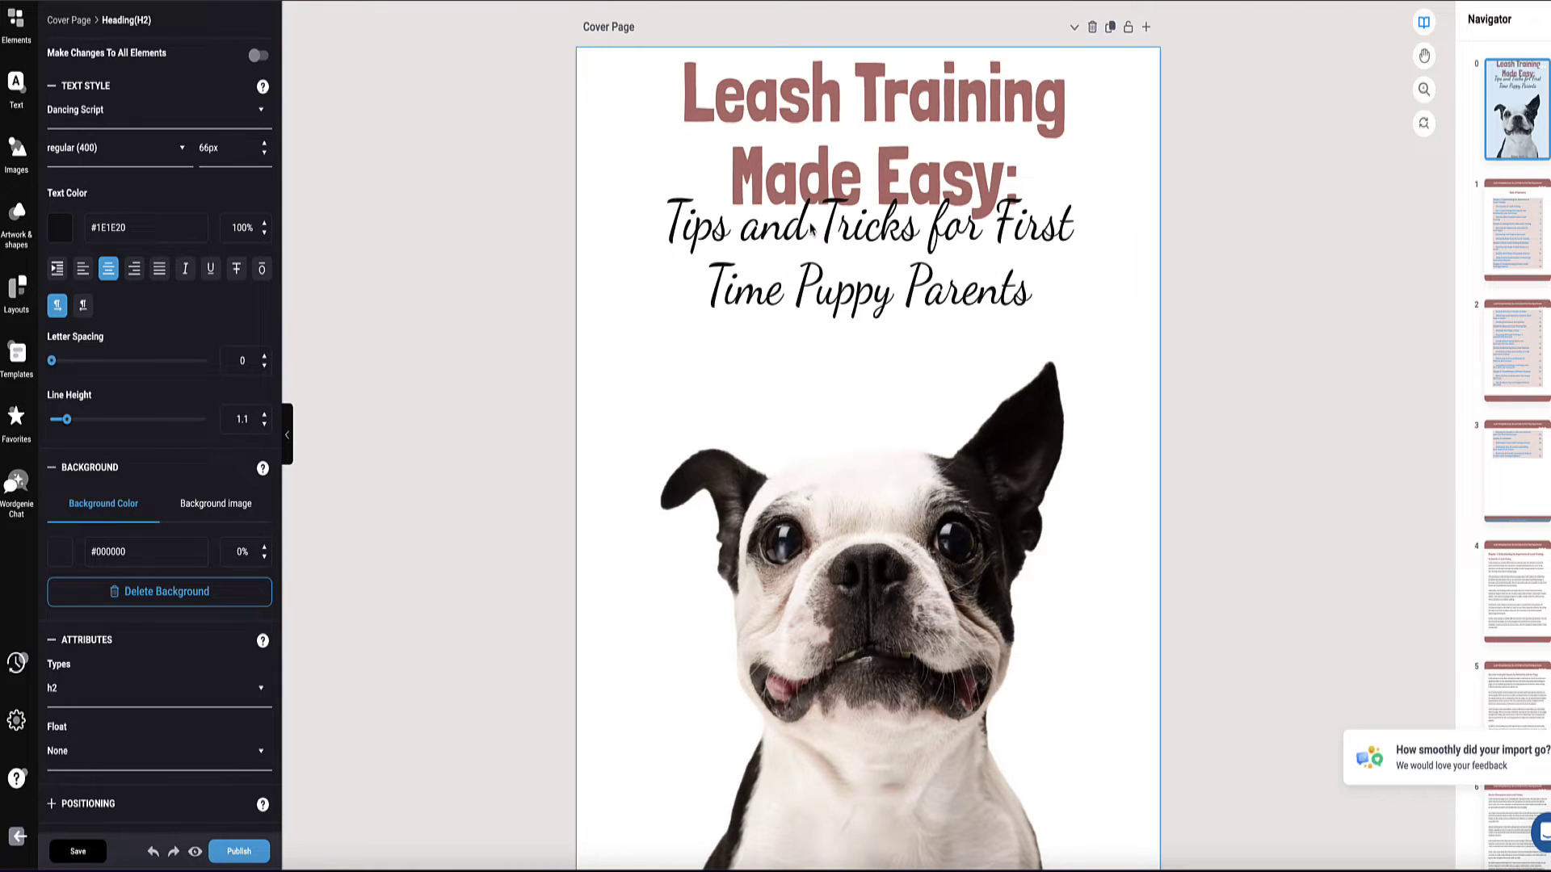
left_click_drag(665, 180, 665, 204)
Step: Set the text color of the cover title "Leash Training Made Easy:" to red #E8280F
left_click(1045, 166)
double_click(1045, 166)
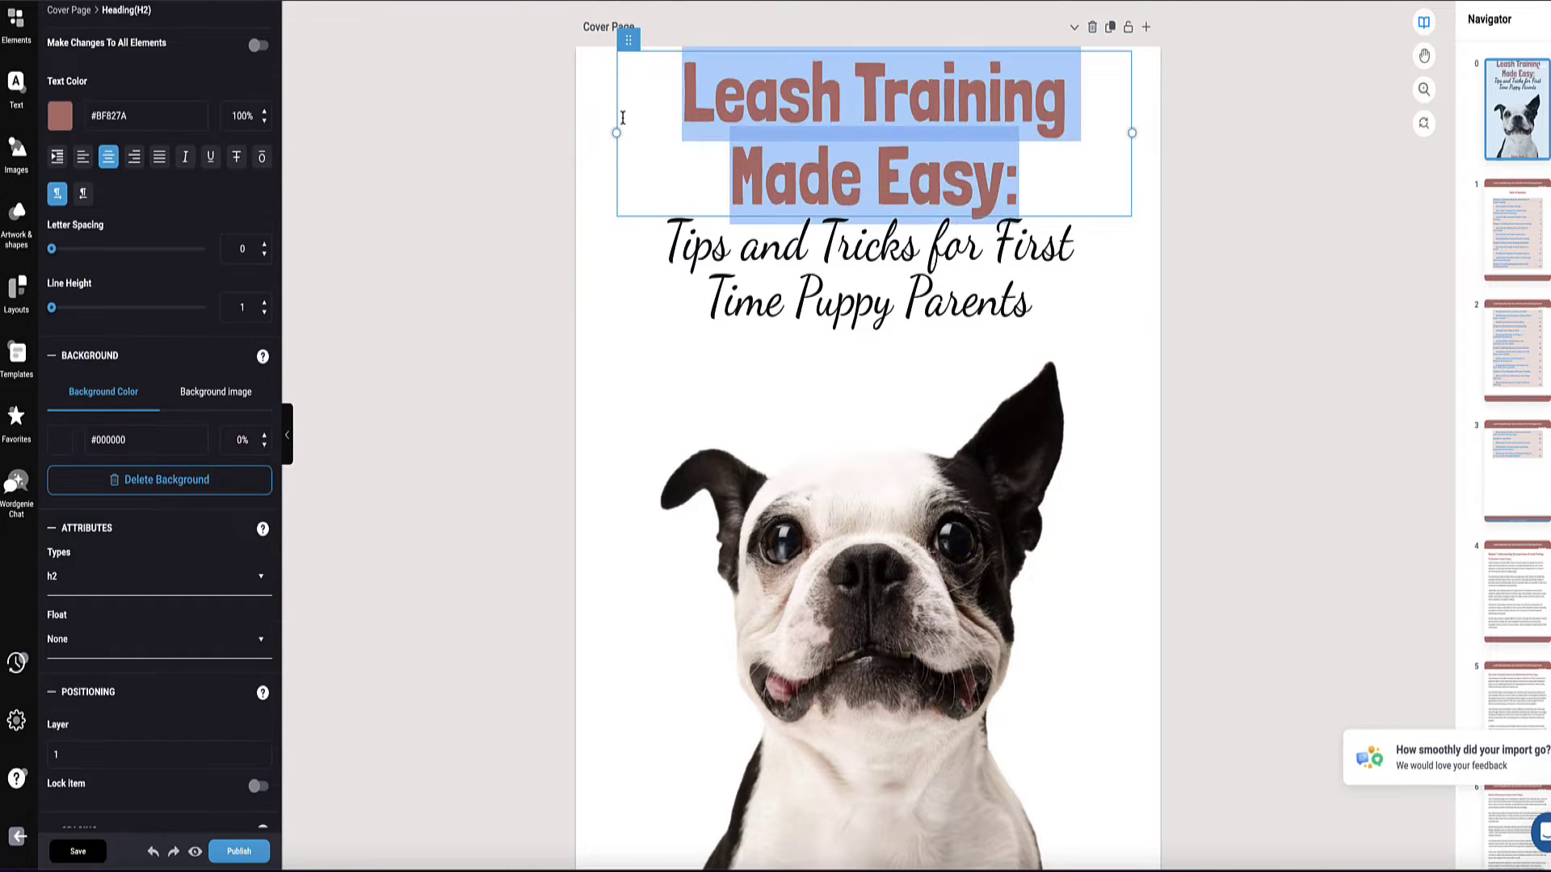
left_click(53, 122)
left_click(336, 220)
type("#e8280f")
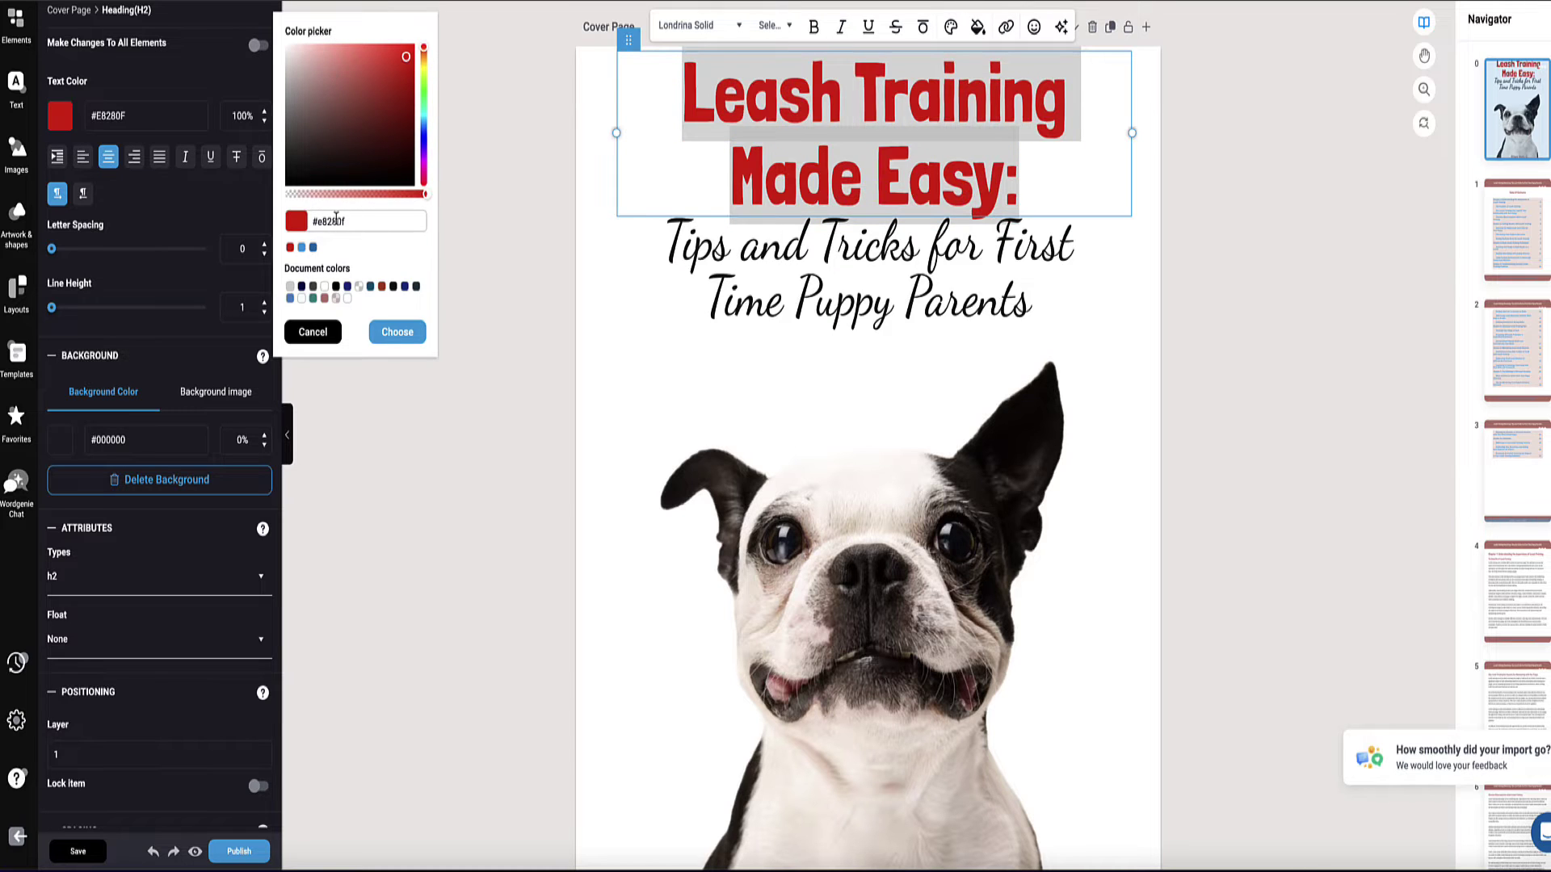
left_click(512, 232)
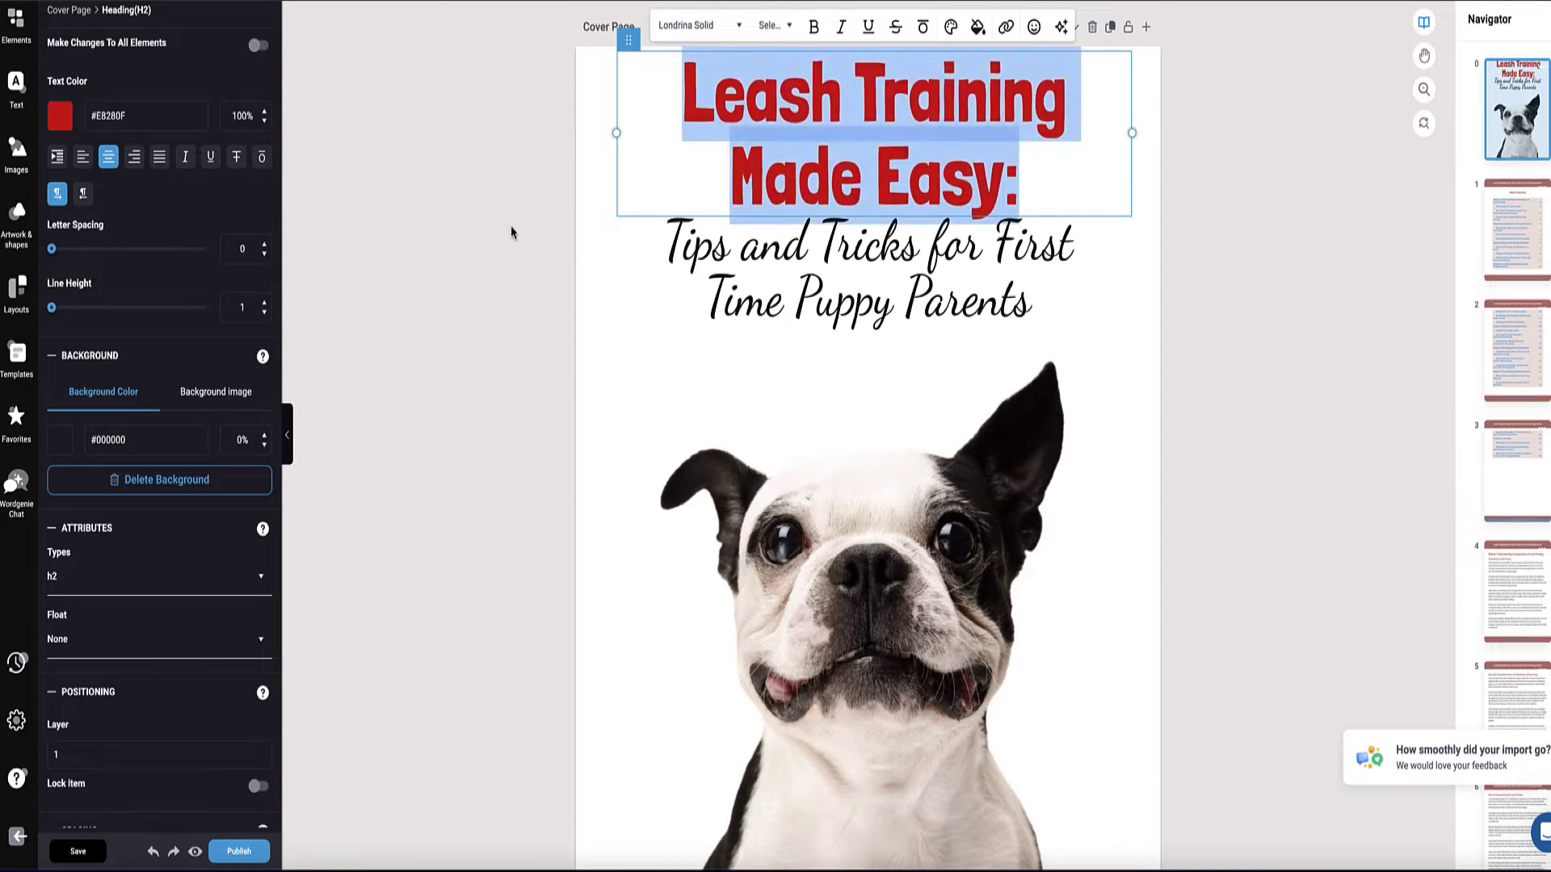
left_click(512, 232)
Step: Set the page header's background color to #E8280F on the Table Of Contents page, applying the change to all headers
scroll(616, 250, "down", 7)
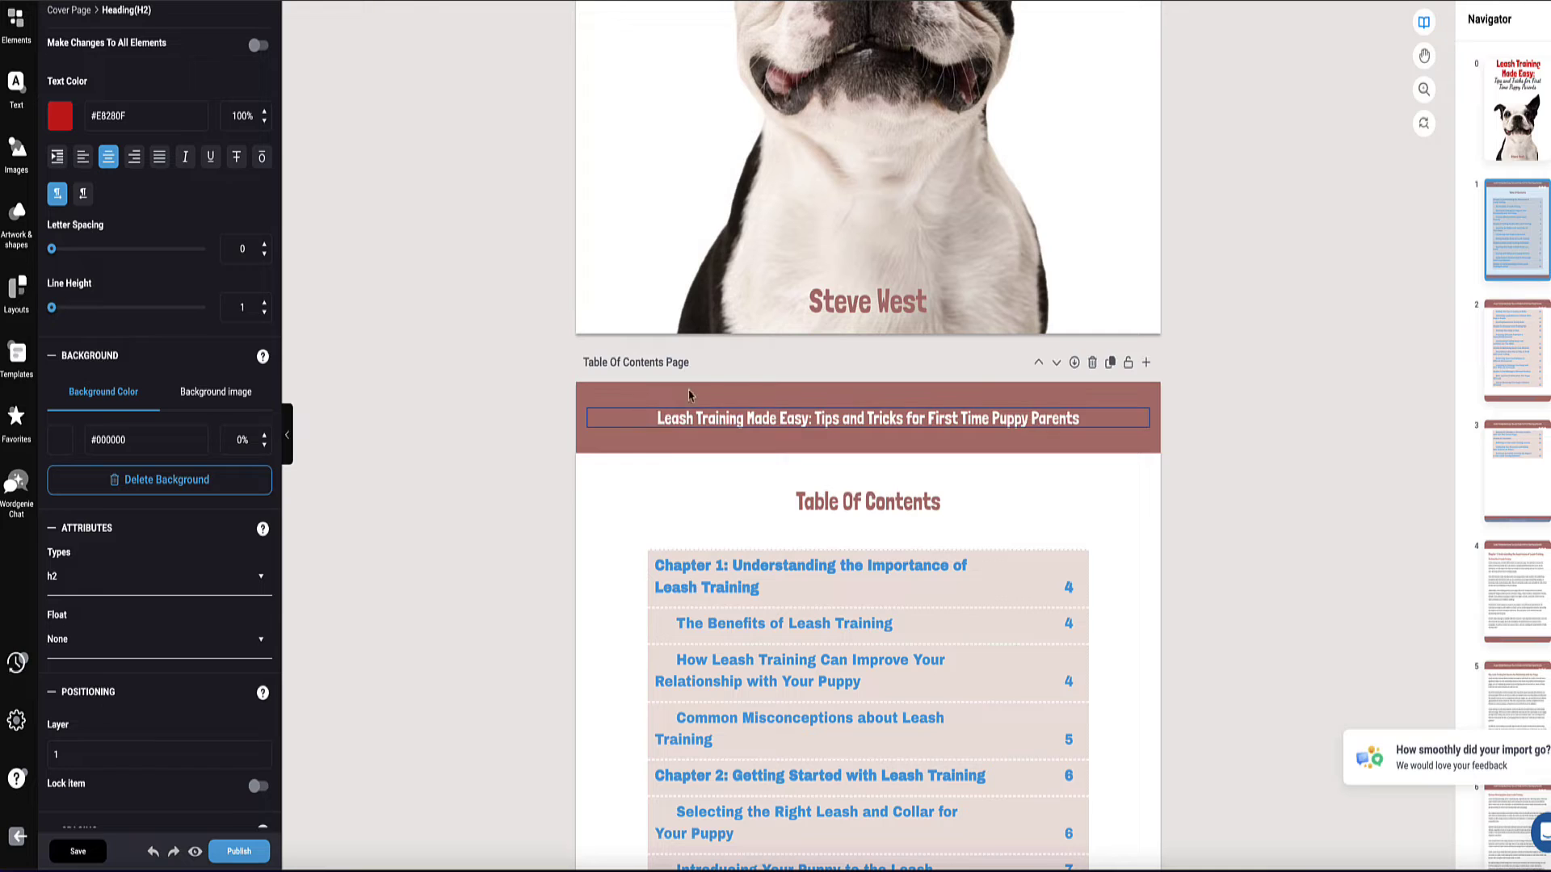
left_click(591, 408)
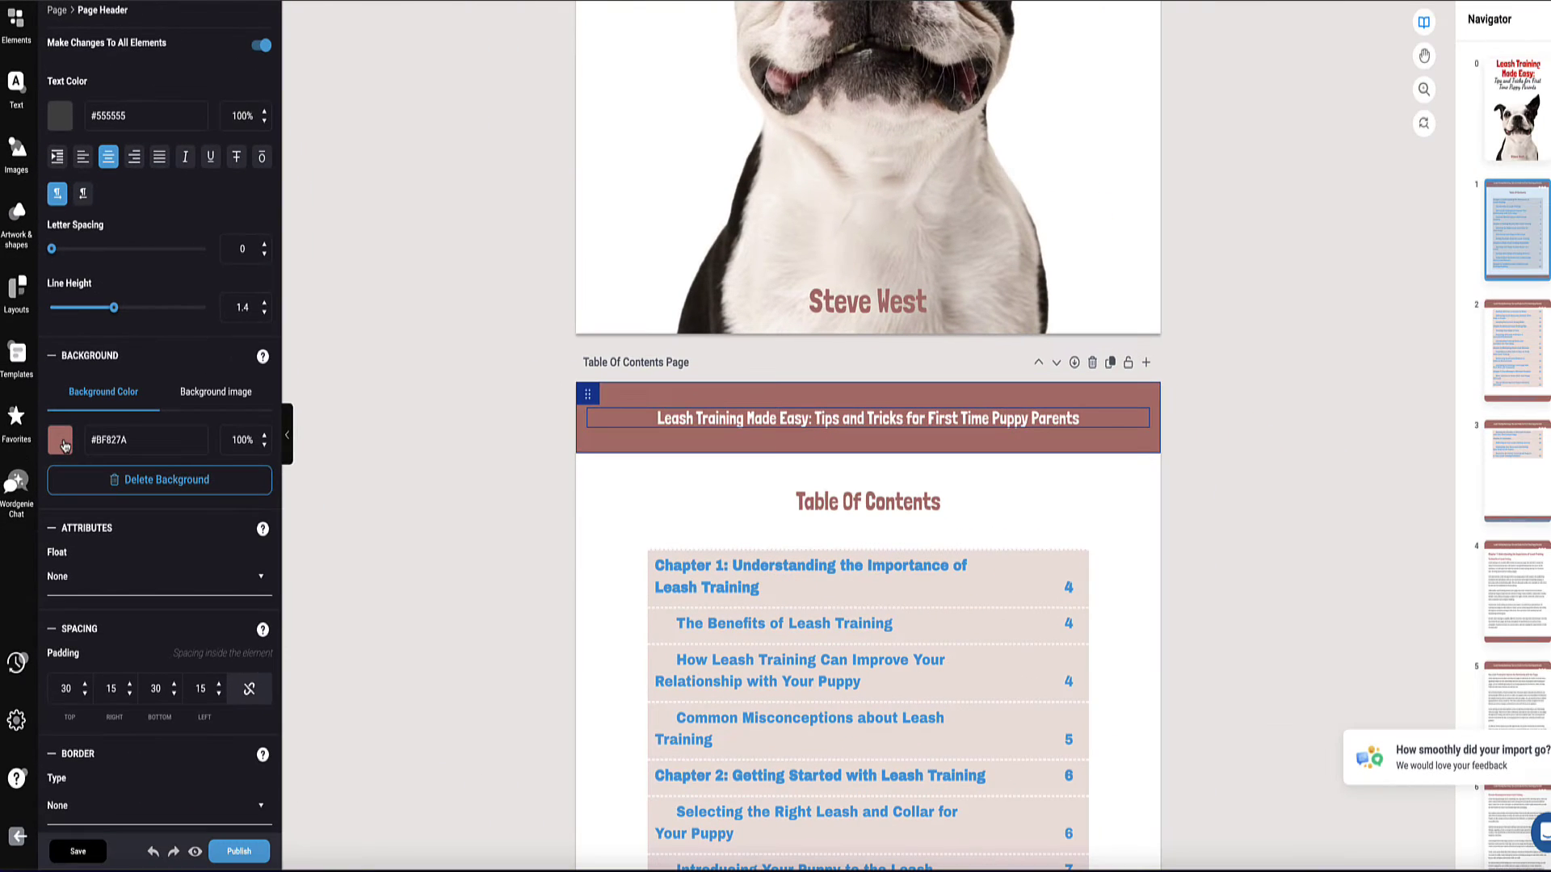
left_click(62, 441)
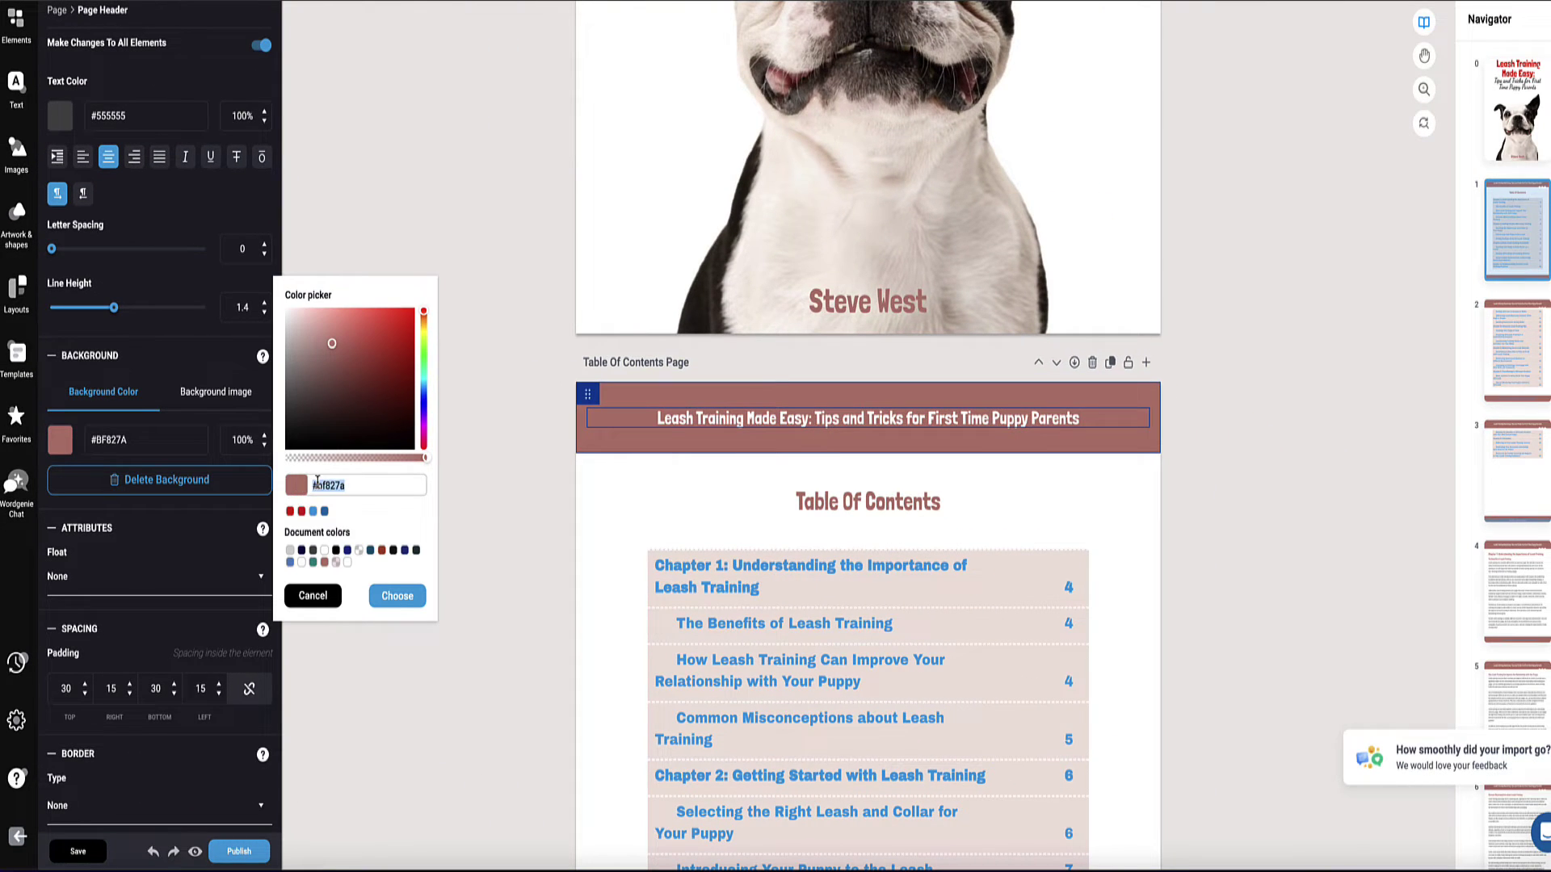
type("#E8280F")
left_click(397, 595)
Step: Set the background color of the page footers to #E8280F
scroll(501, 507, "down", 10)
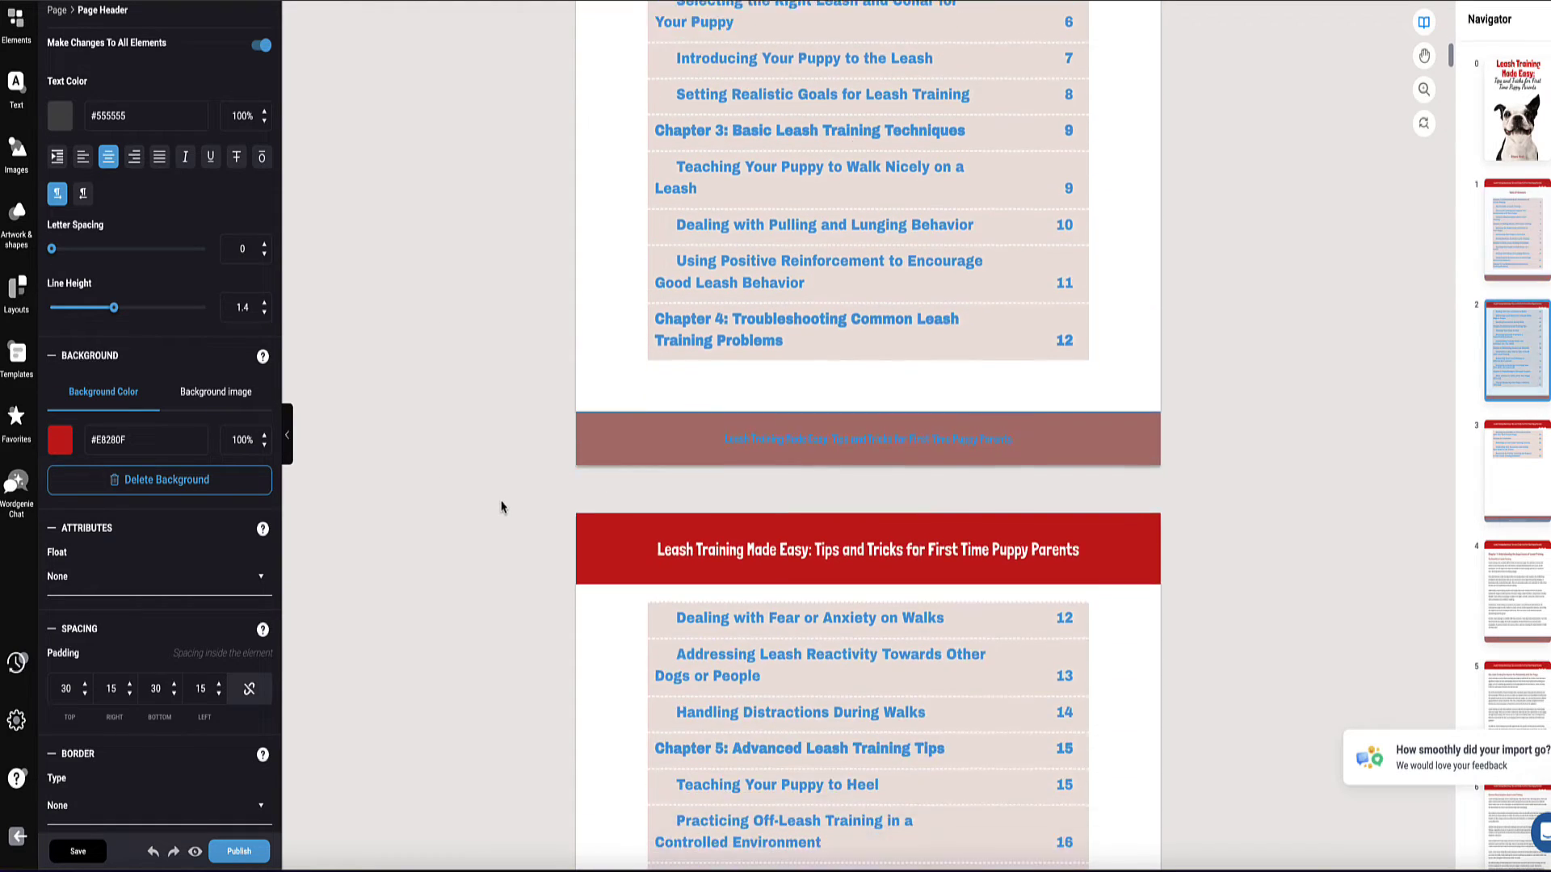
scroll(501, 507, "down", 13)
scroll(563, 469, "up", 5)
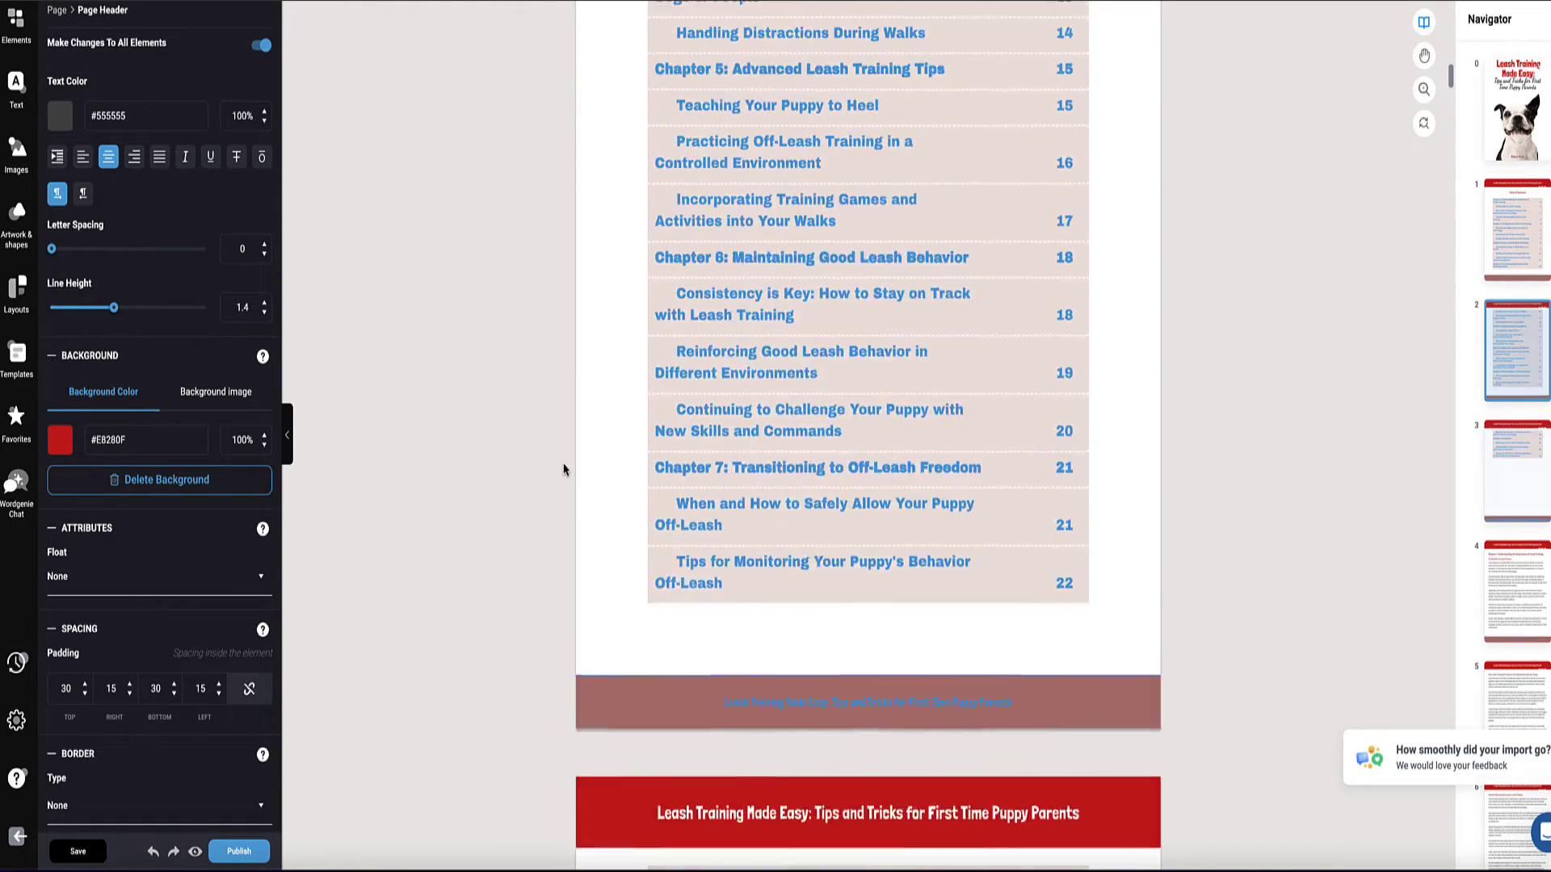
scroll(563, 468, "up", 20)
scroll(547, 467, "down", 17)
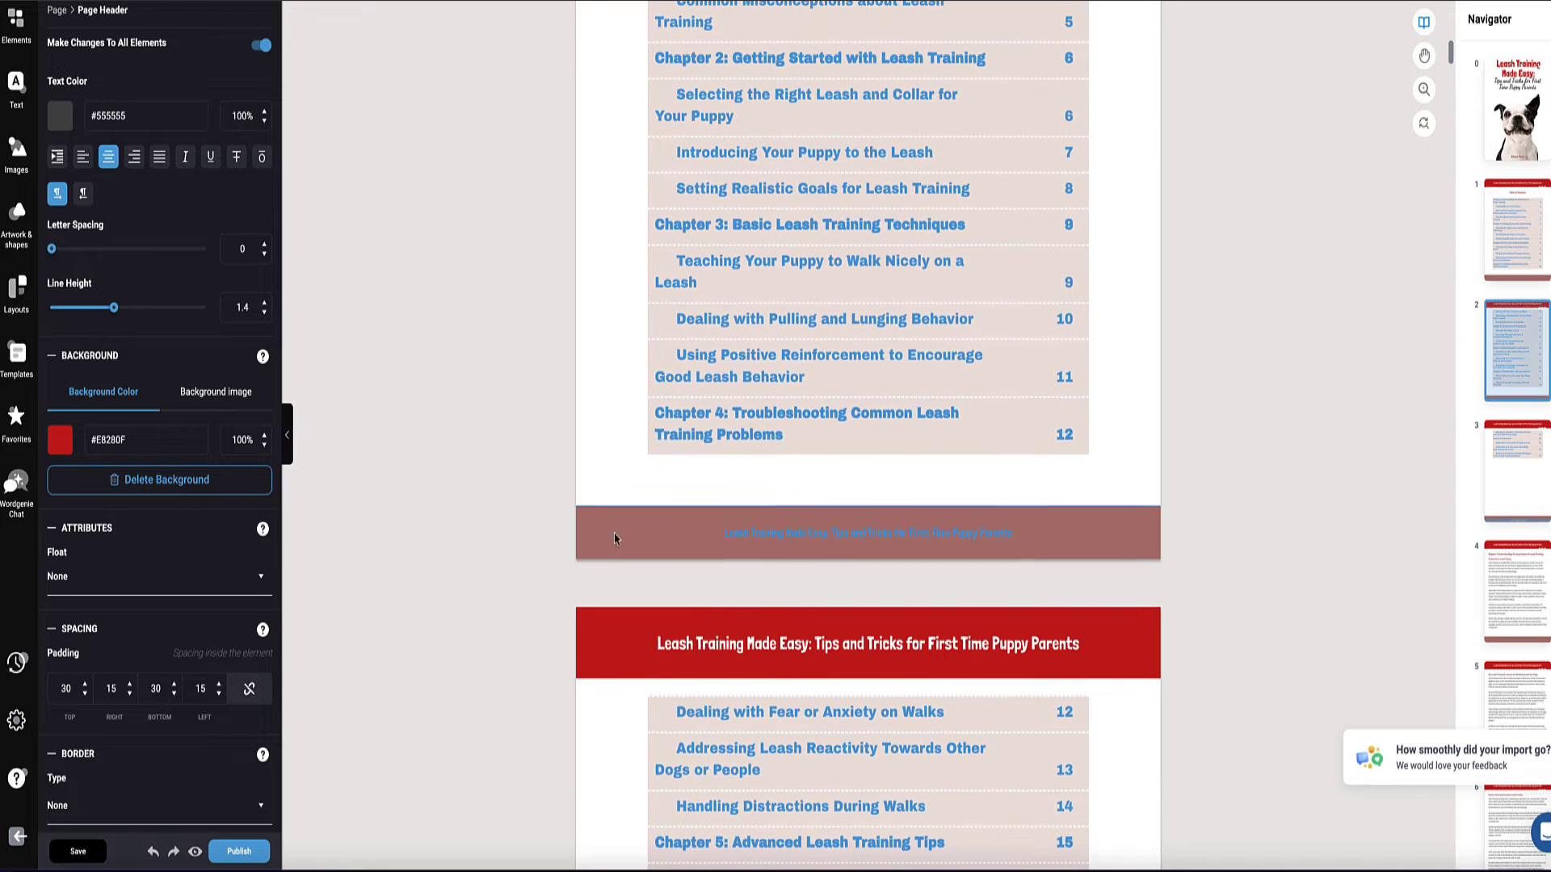
left_click(613, 538)
left_click(60, 439)
left_click(347, 484)
type("#e8280f")
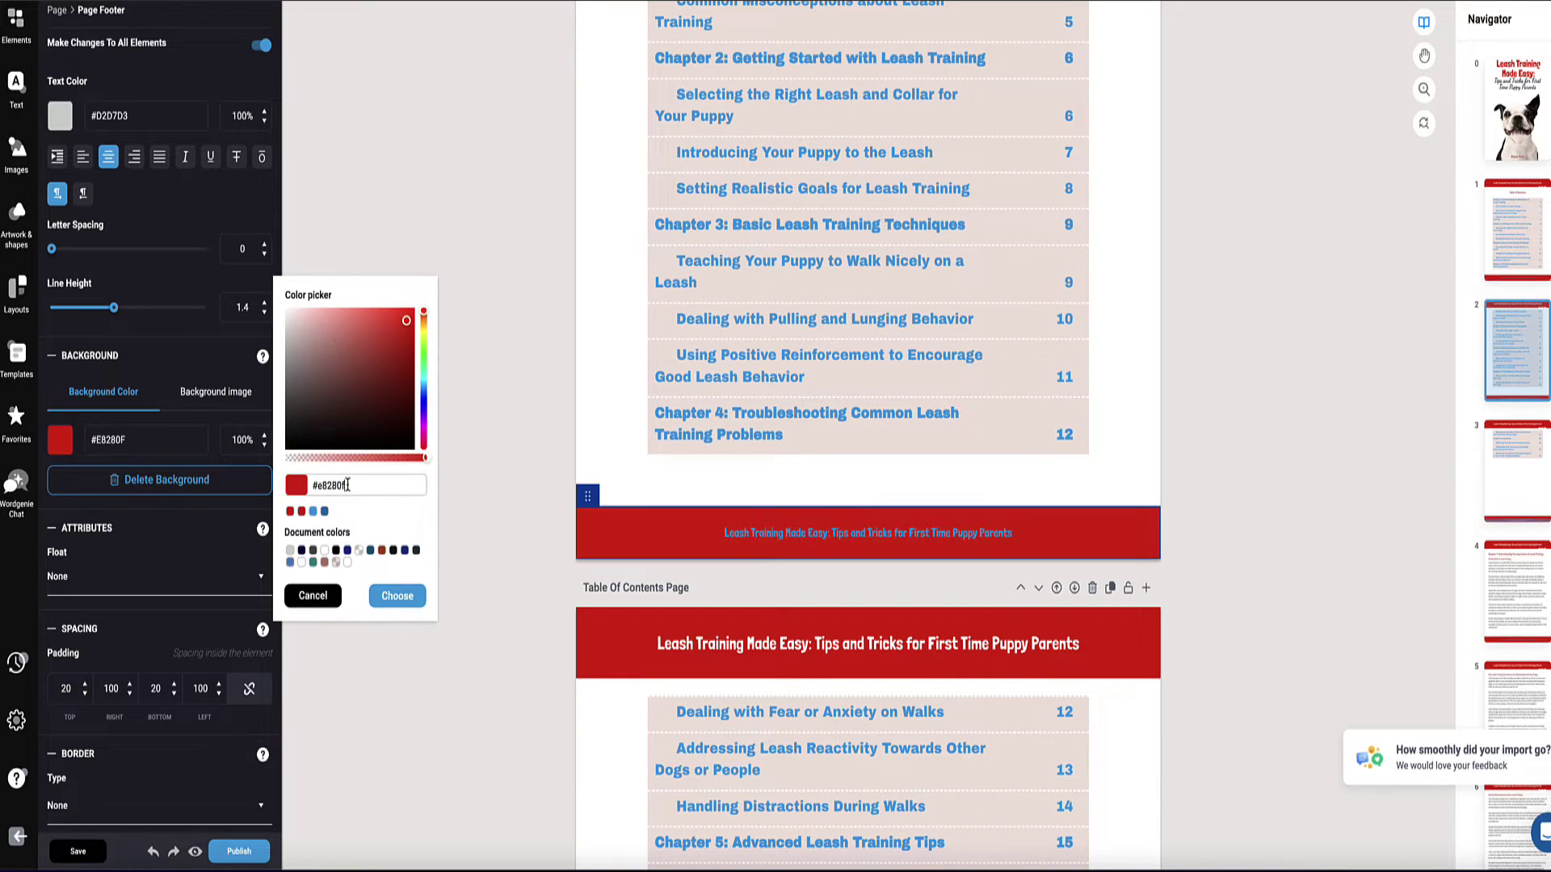
Step: Set the text color of the title link in the page footers to white #FFFFFF
scroll(453, 511, "down", 12)
scroll(446, 525, "down", 3)
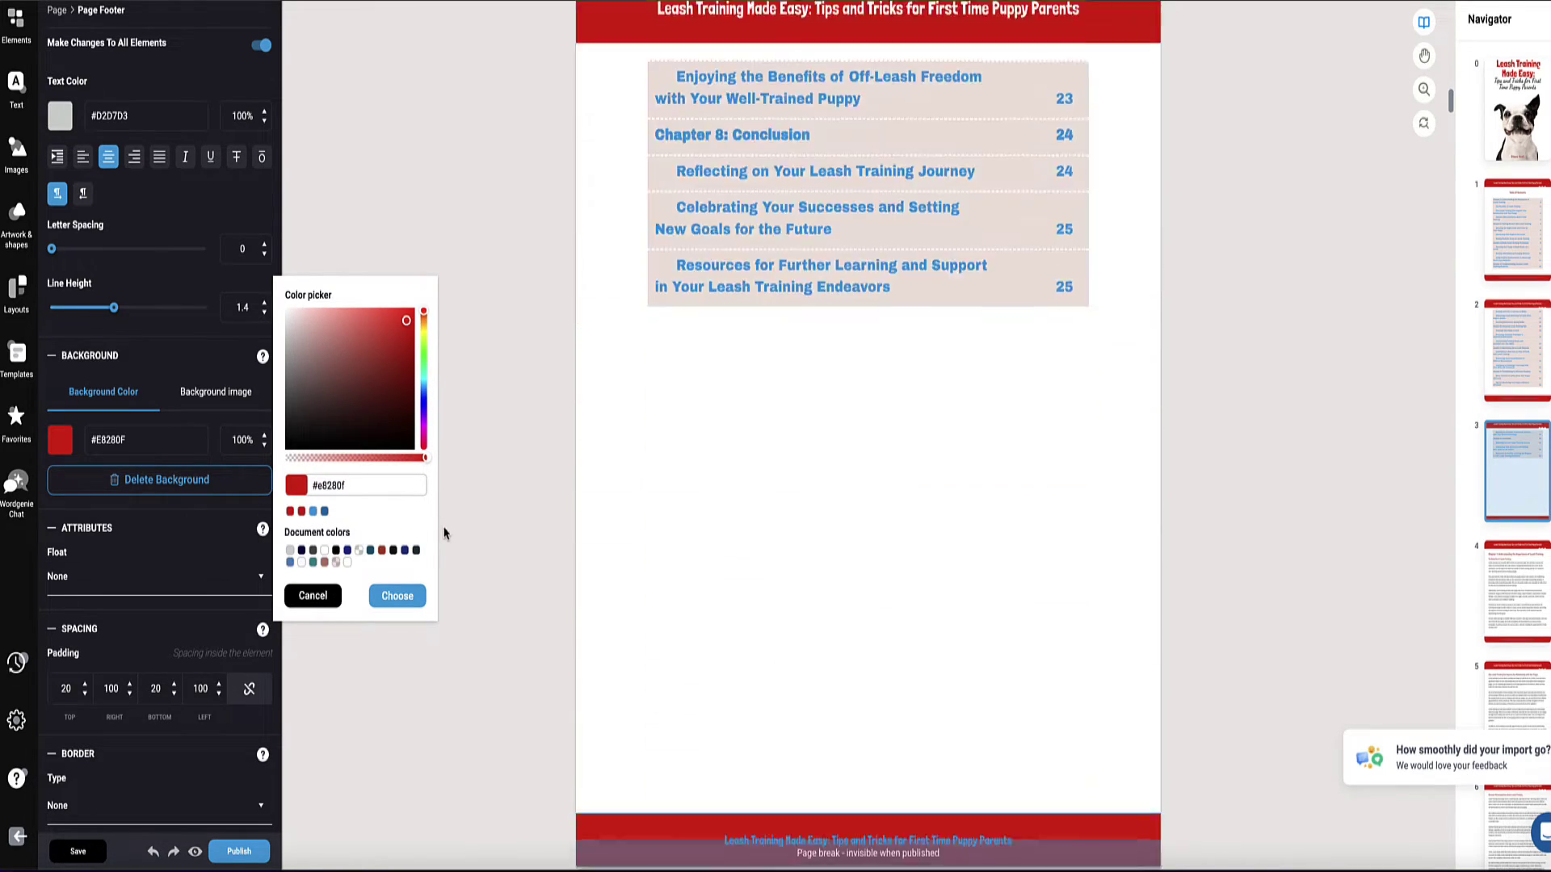
scroll(727, 566, "up", 15)
left_click(949, 677)
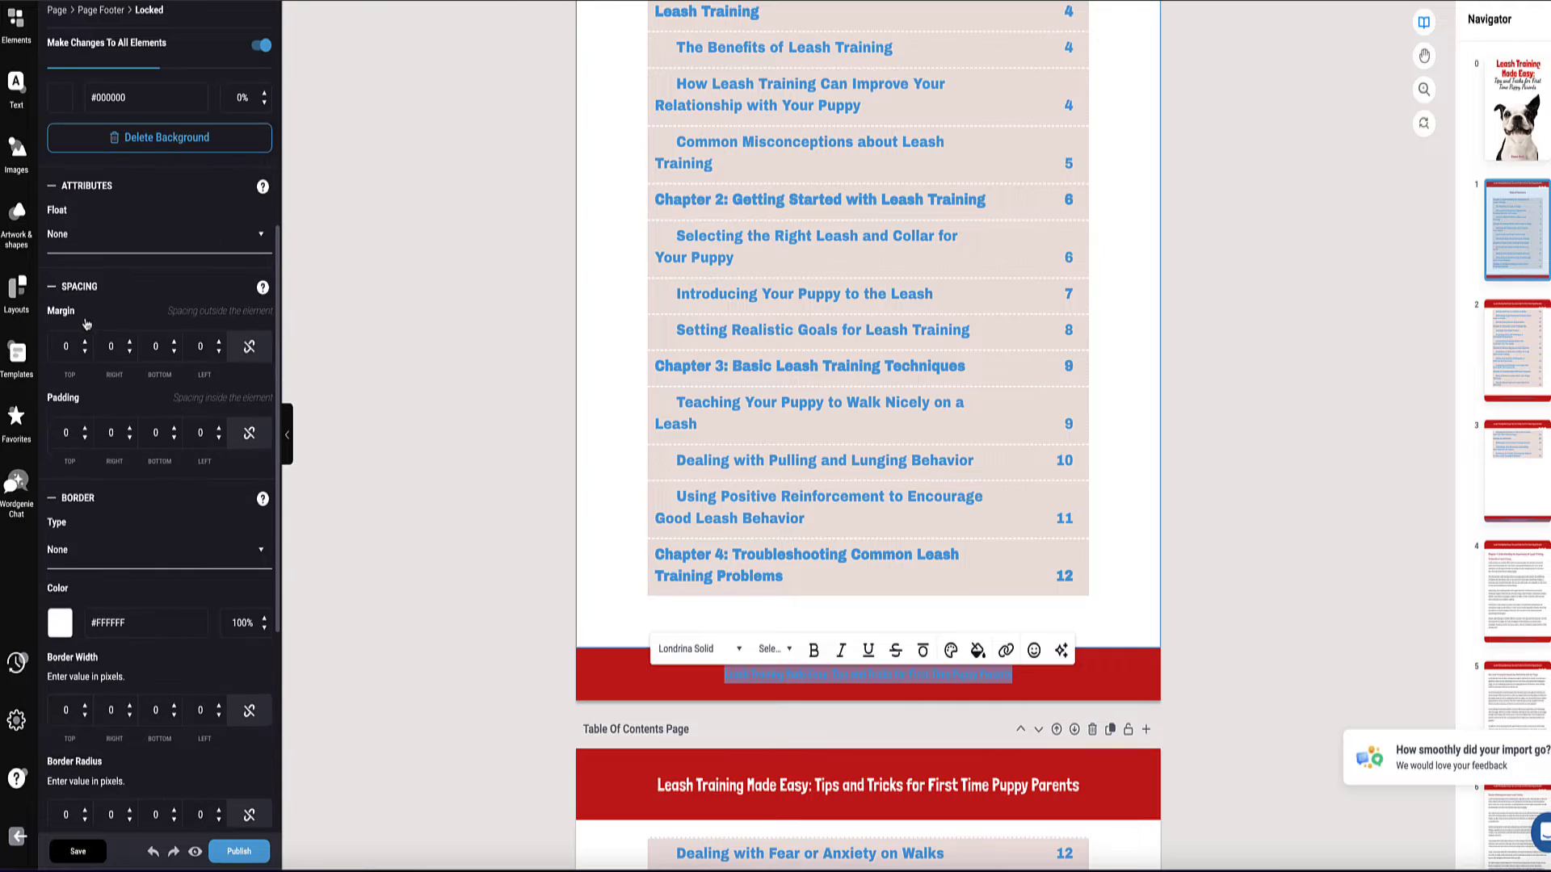
scroll(882, 110, "down", 12)
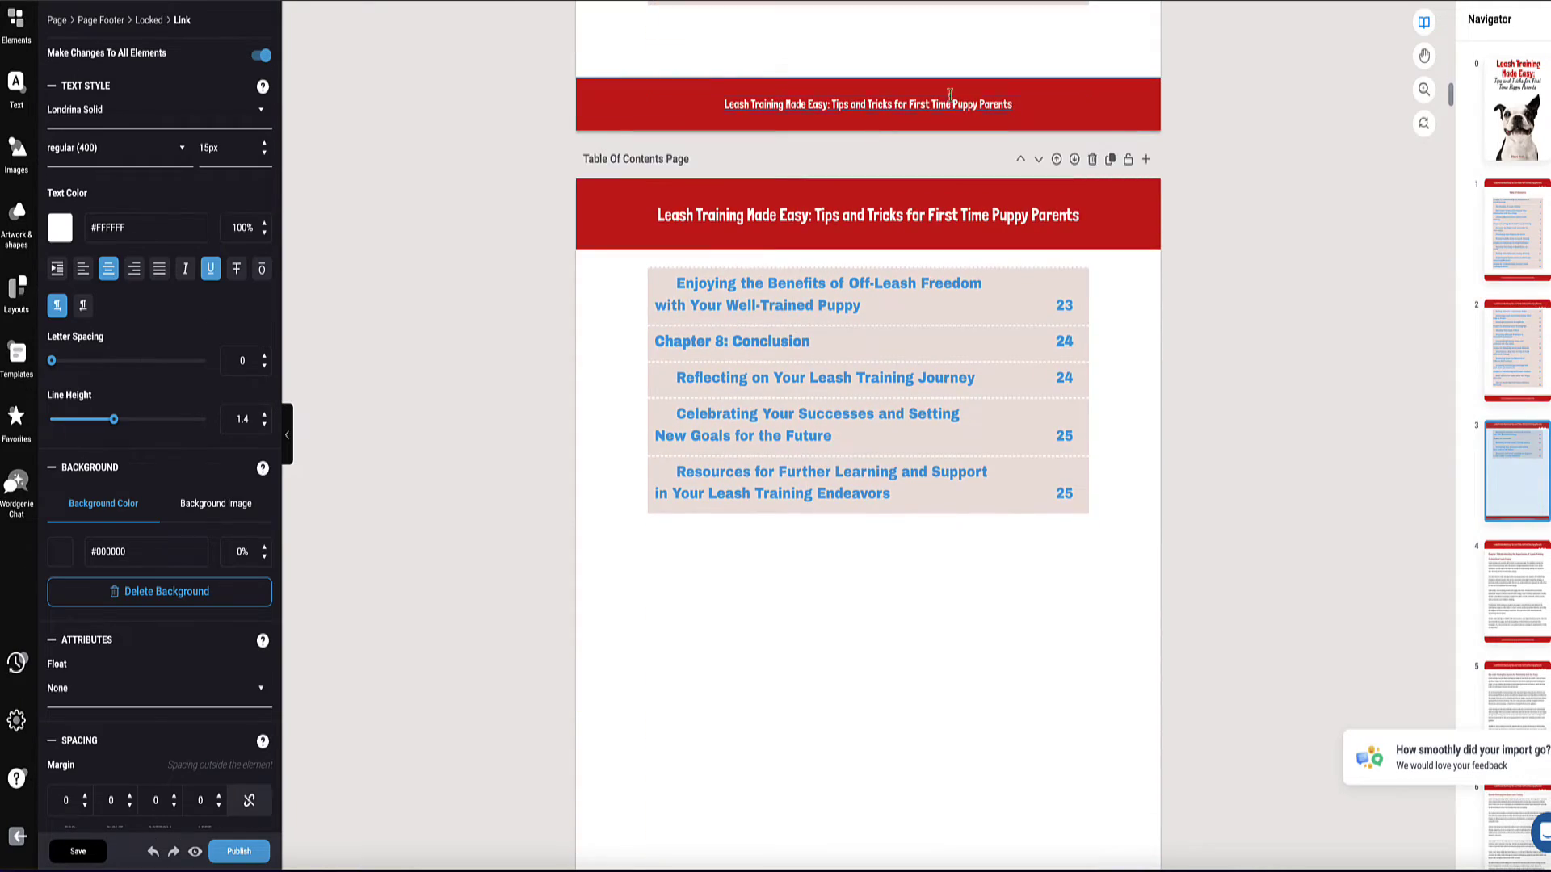
Step: Change the "Table Of Contents" heading's color to red and check the contents pages
scroll(522, 106, "down", 6)
scroll(725, 212, "up", 20)
left_click(724, 212)
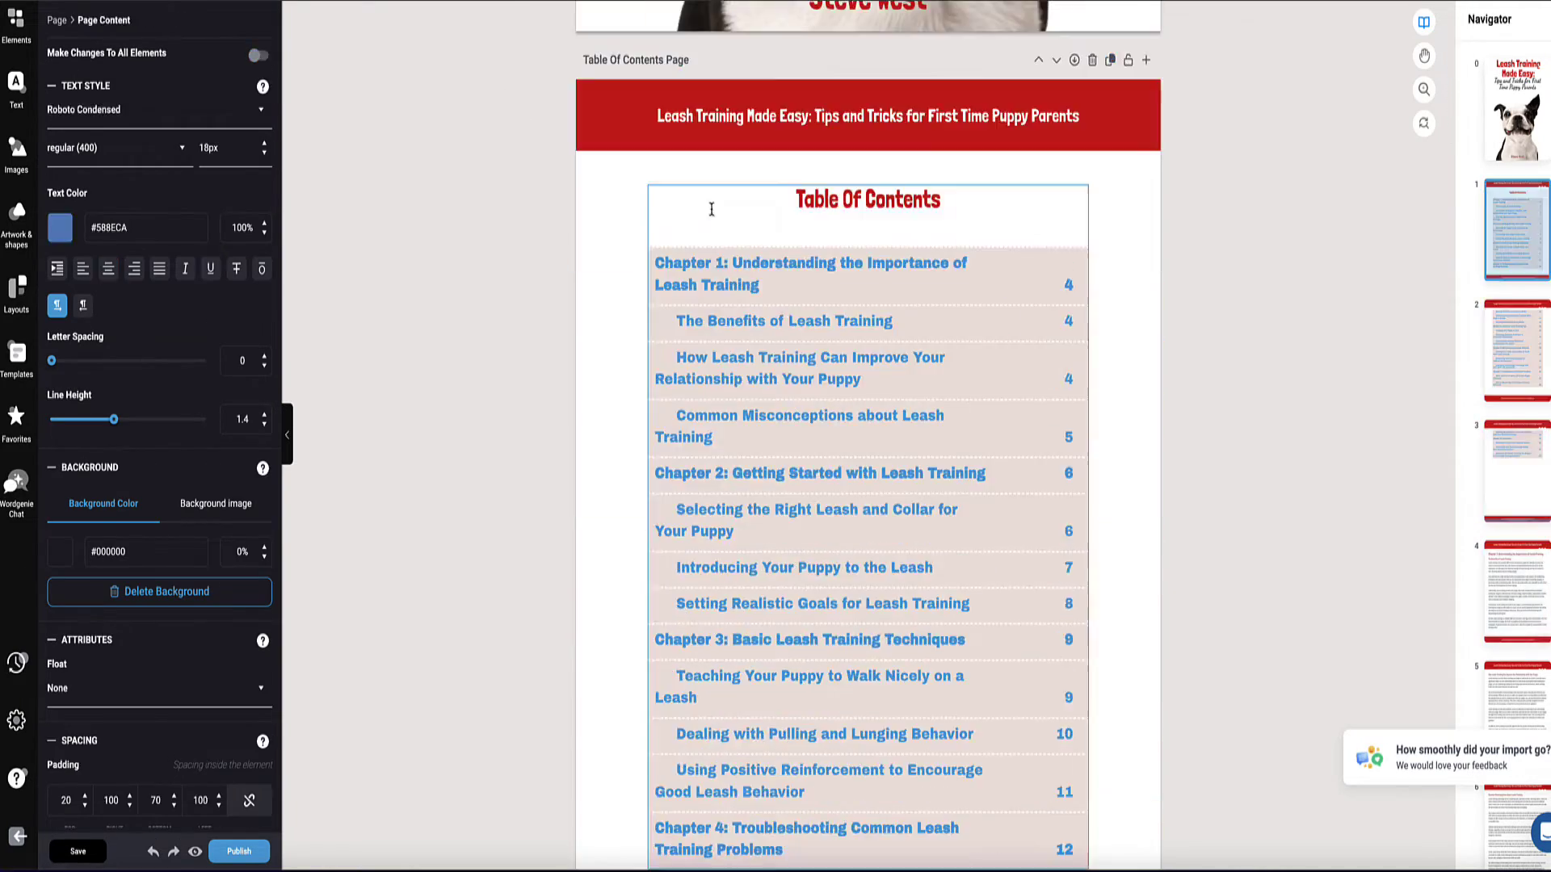
scroll(724, 212, "down", 2)
scroll(725, 212, "down", 7)
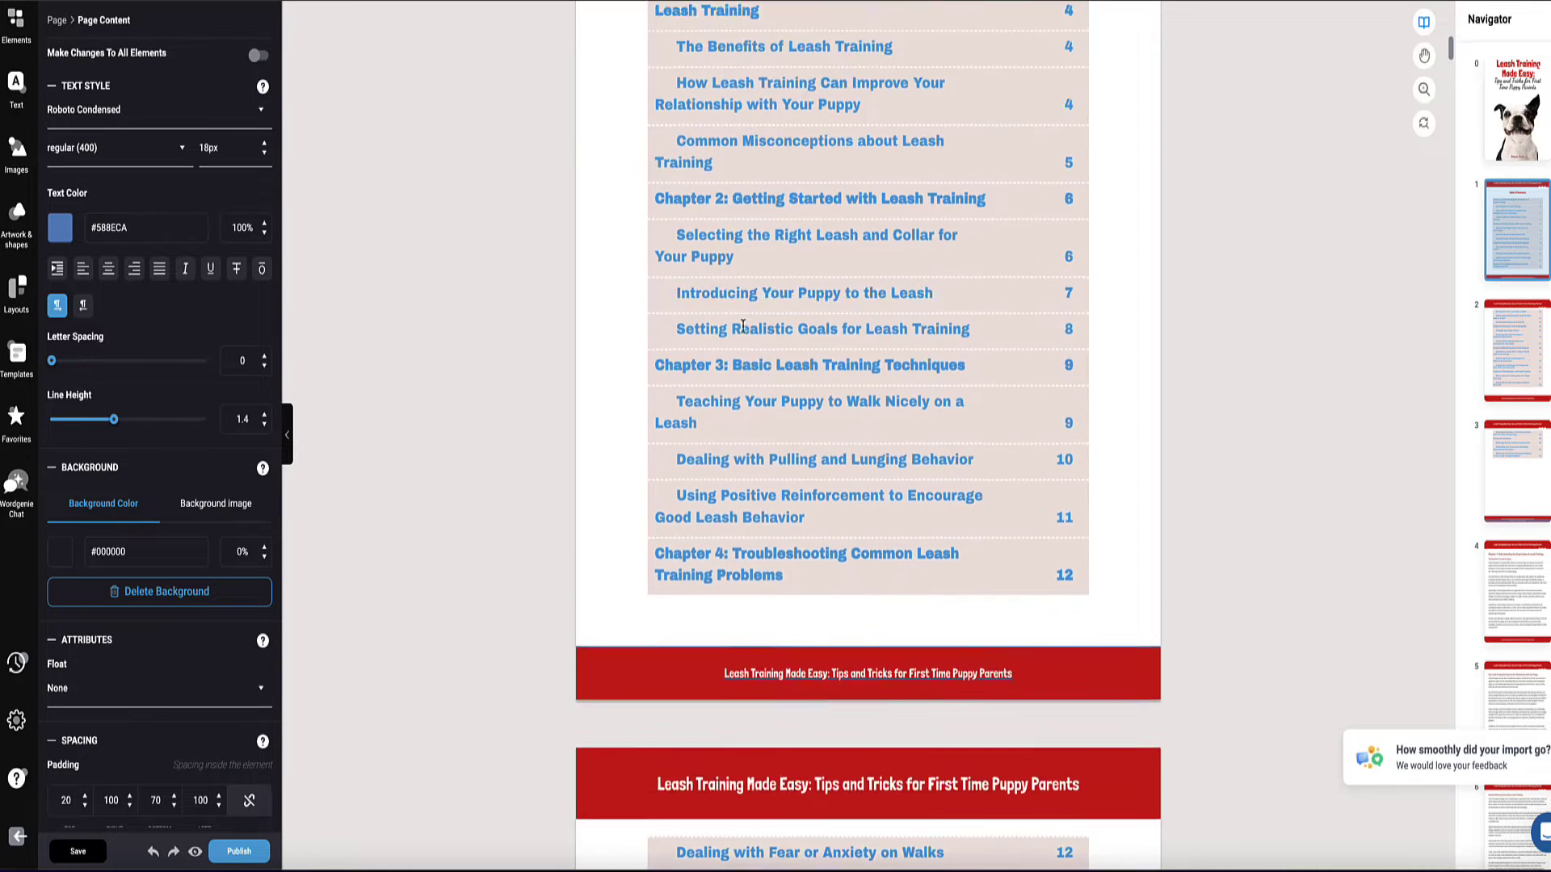
scroll(641, 277, "up", 7)
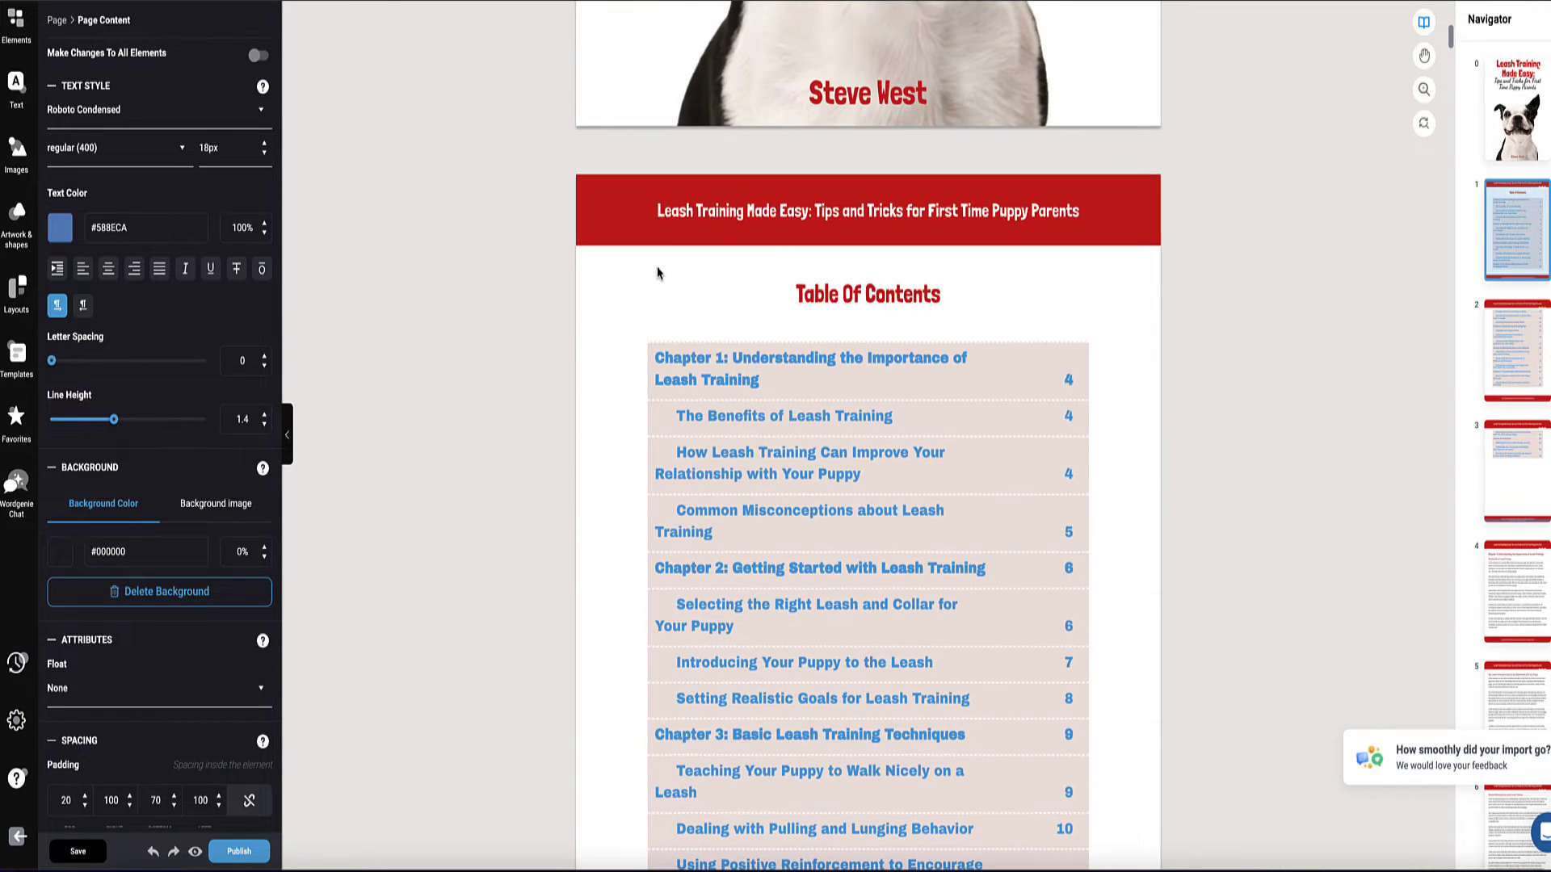
scroll(669, 281, "down", 2)
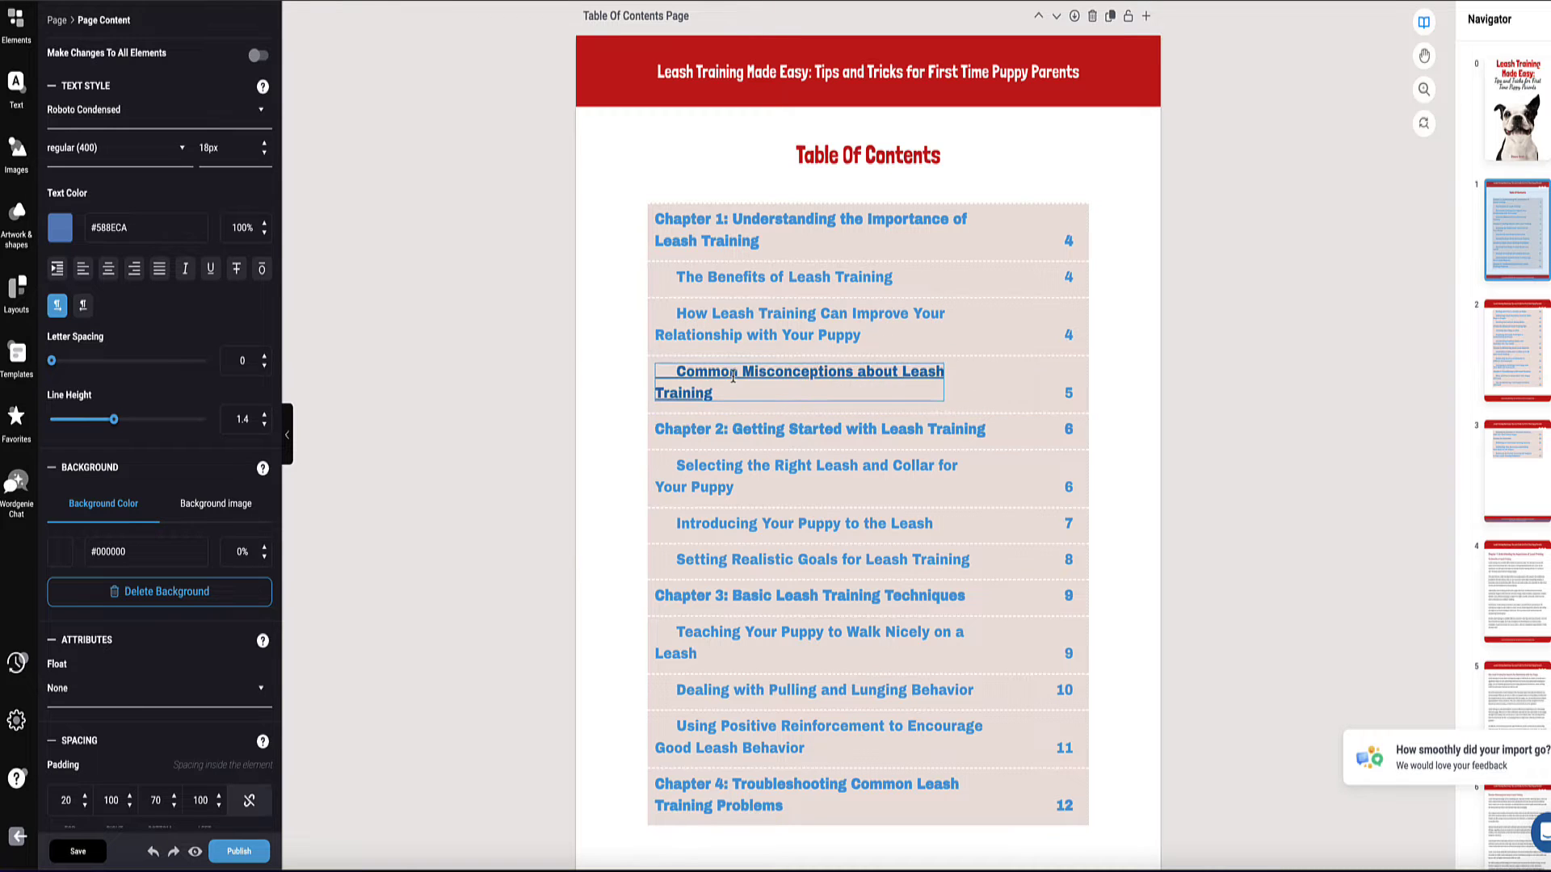
scroll(759, 331, "down", 2)
left_click(771, 363)
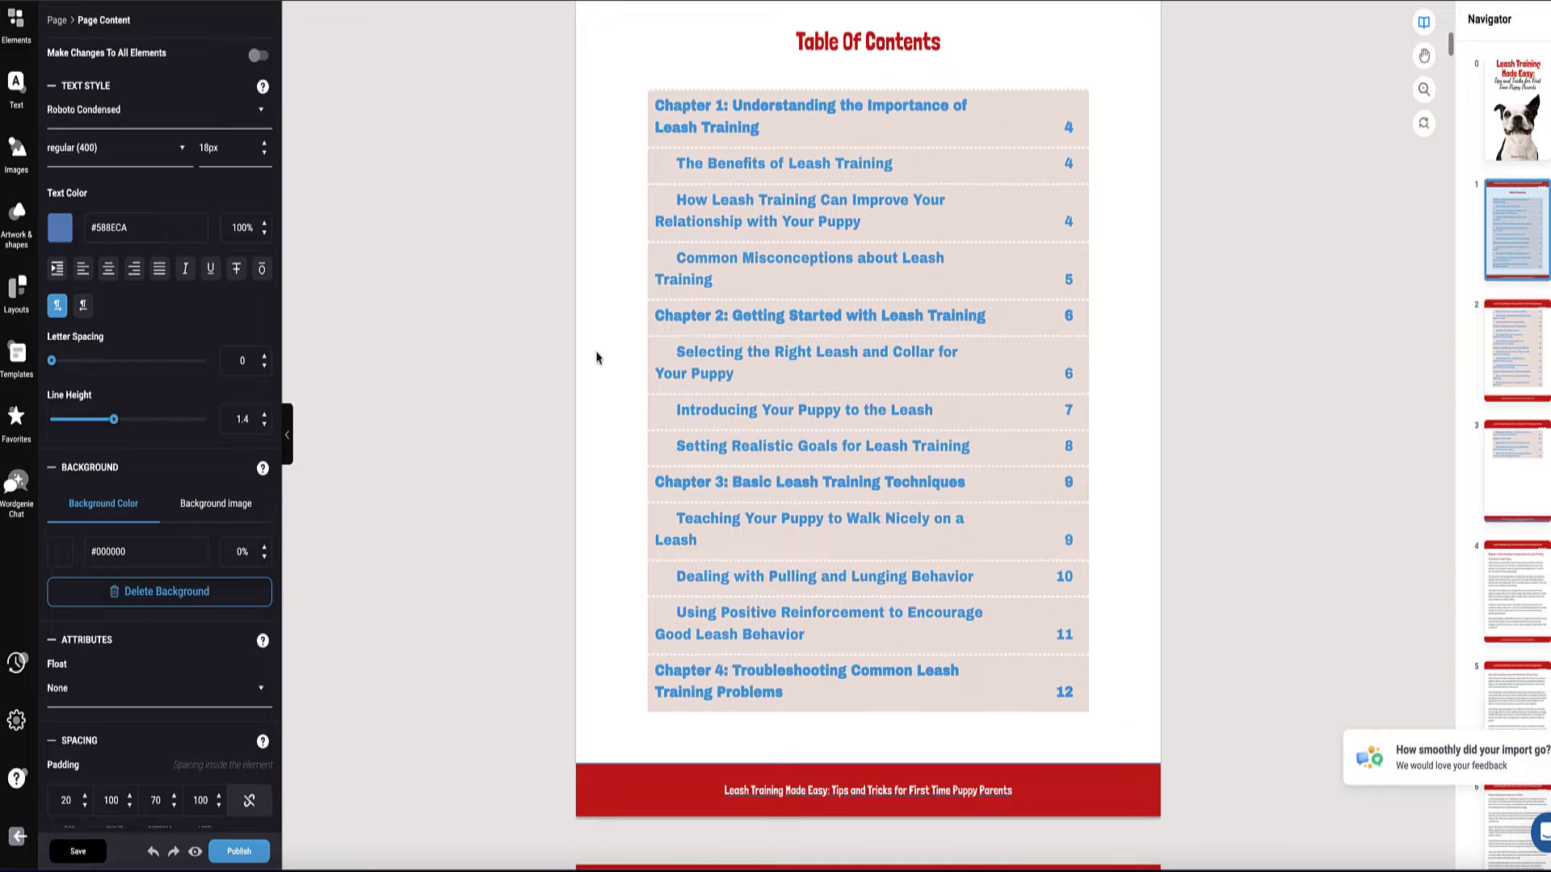
Step: Insert the photo of the pug wearing glasses below the first paragraph of Chapter 1
scroll(429, 302, "down", 20)
scroll(439, 302, "down", 15)
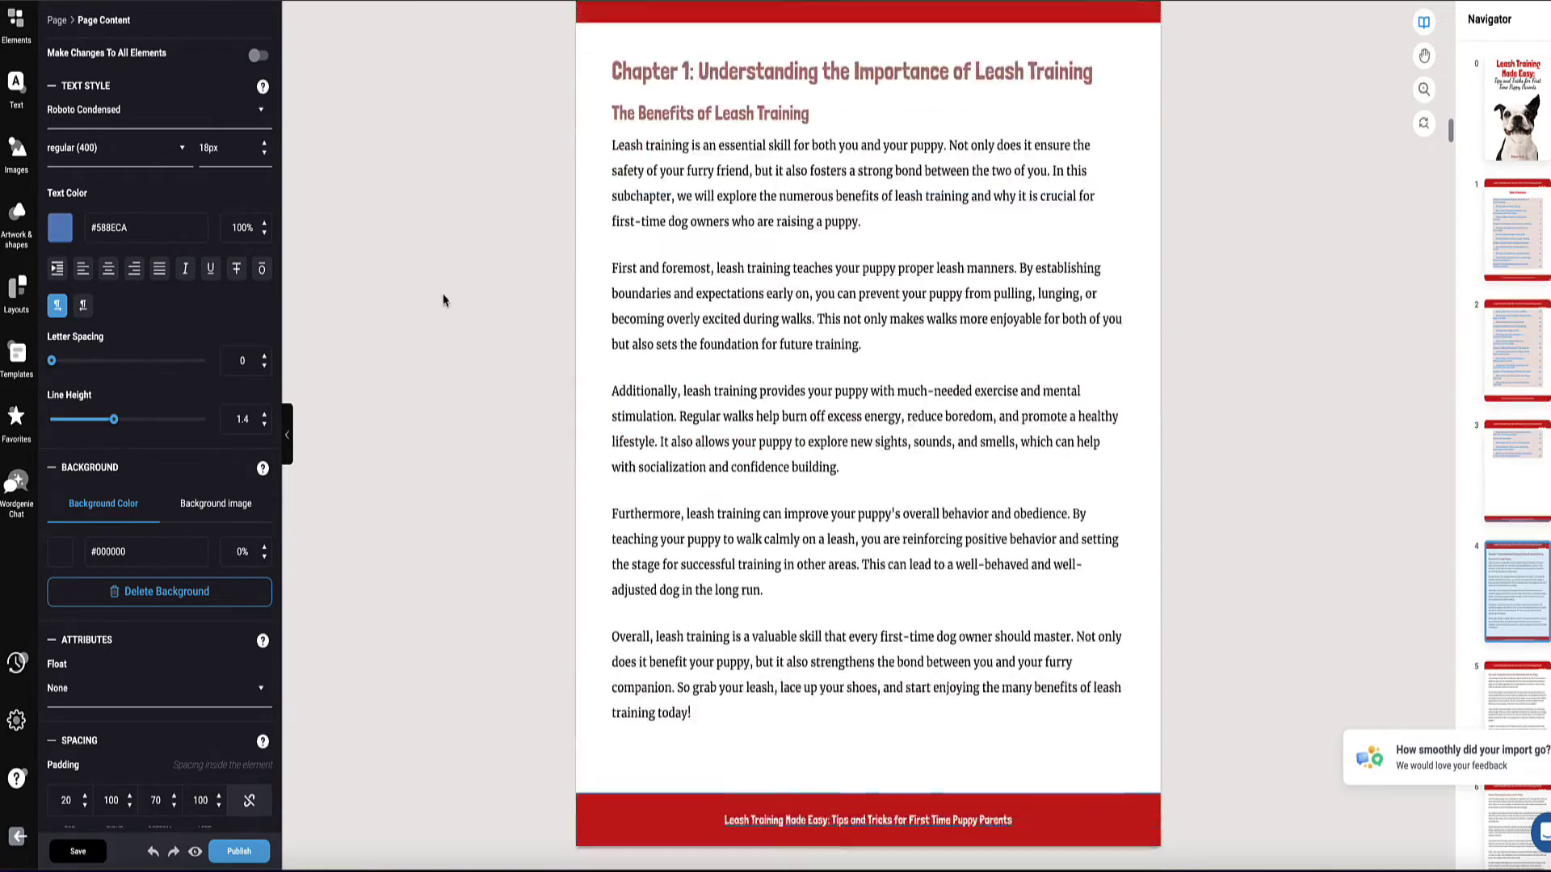
scroll(449, 298, "up", 4)
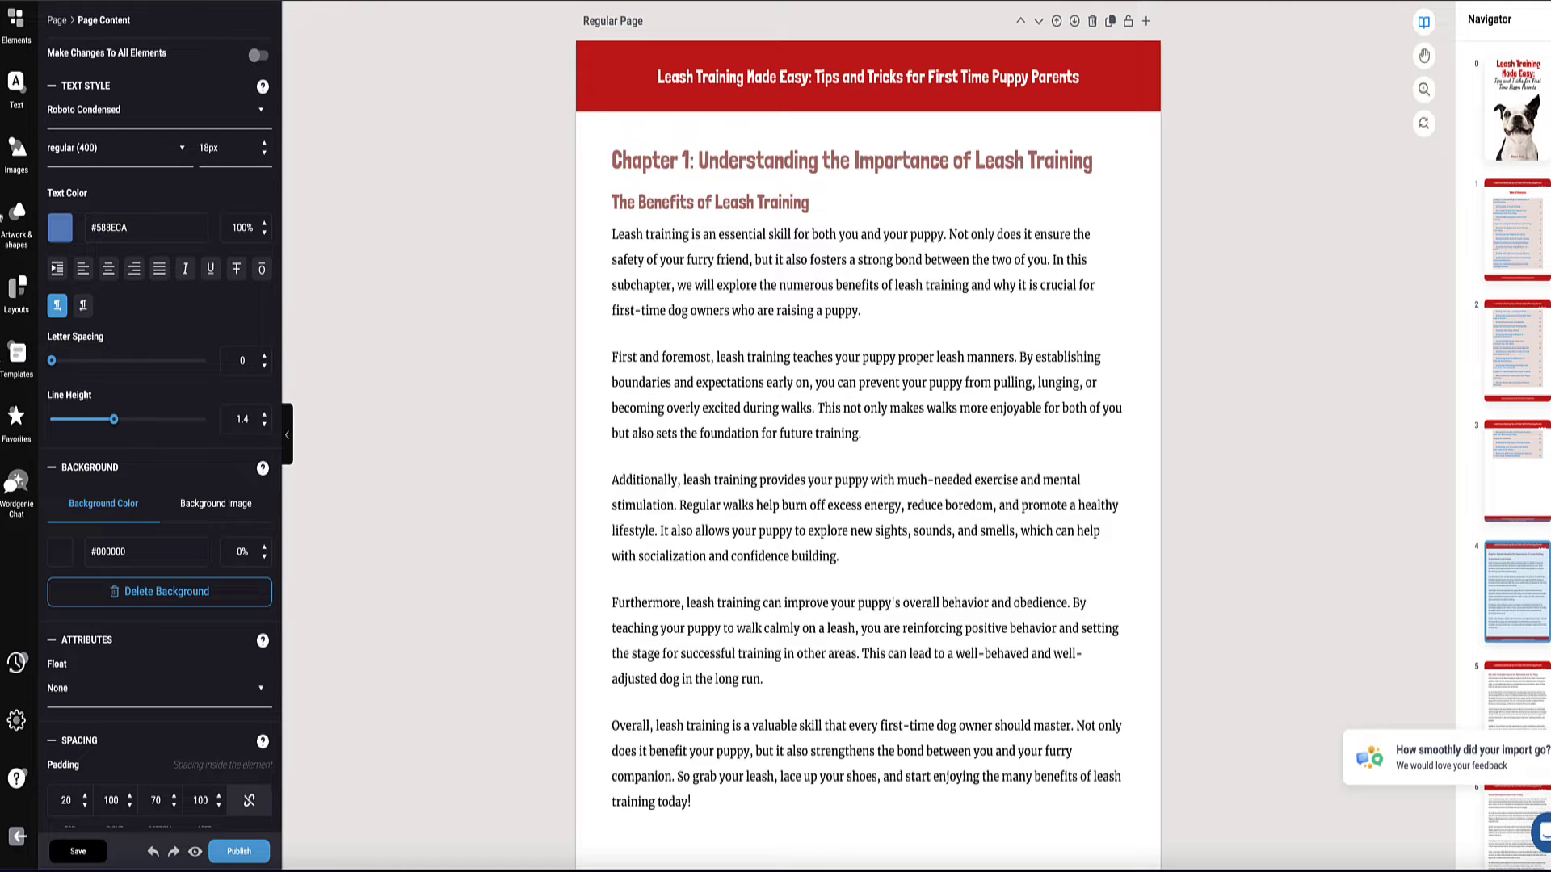
left_click(16, 218)
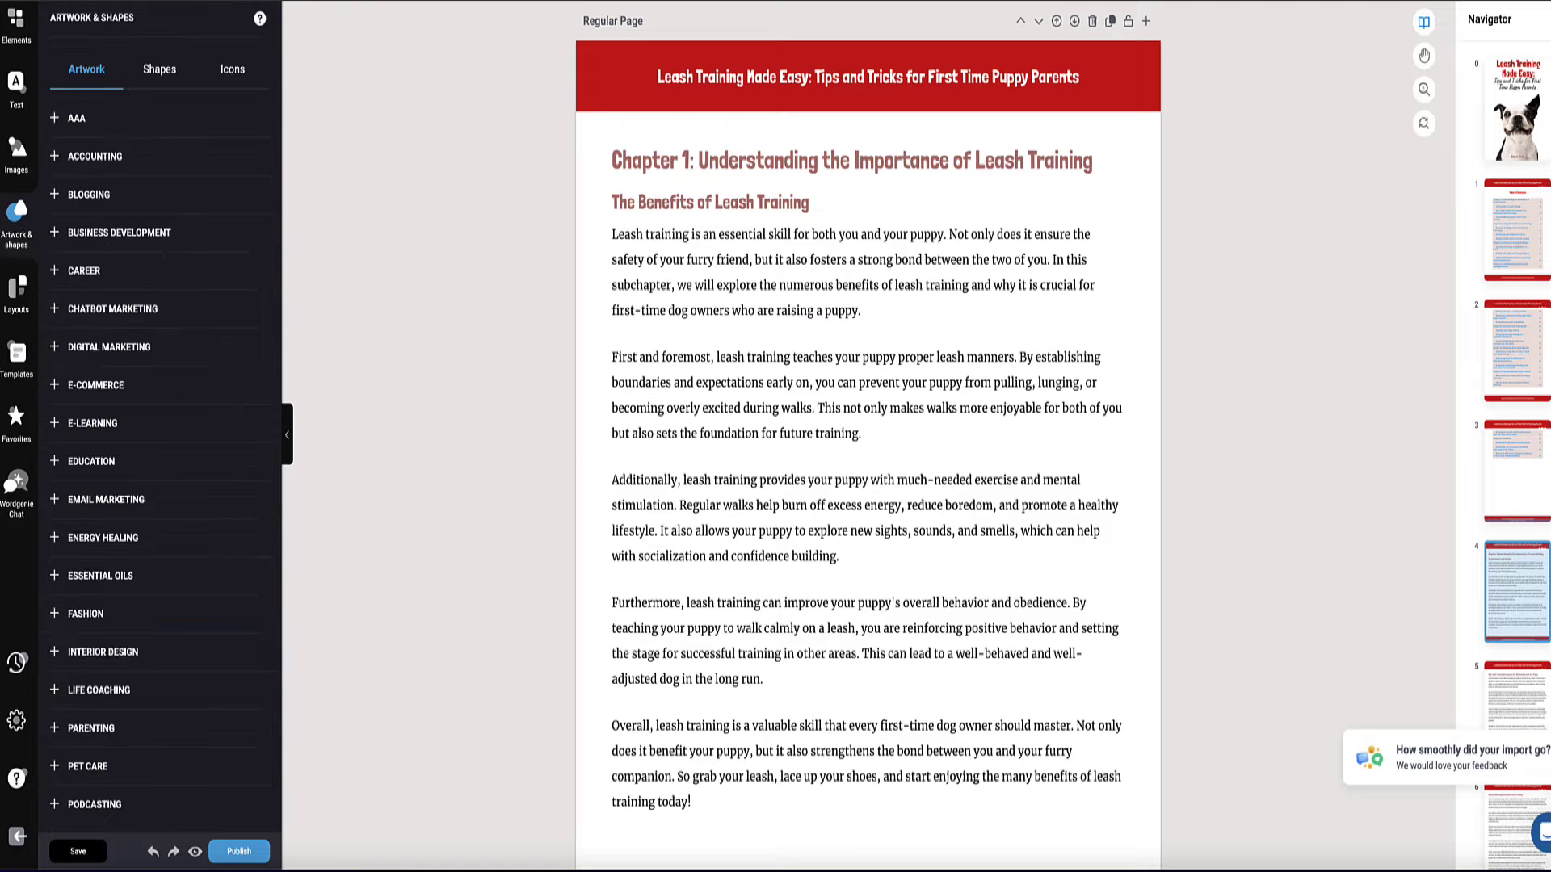
left_click(11, 164)
left_click_drag(74, 463, 1042, 322)
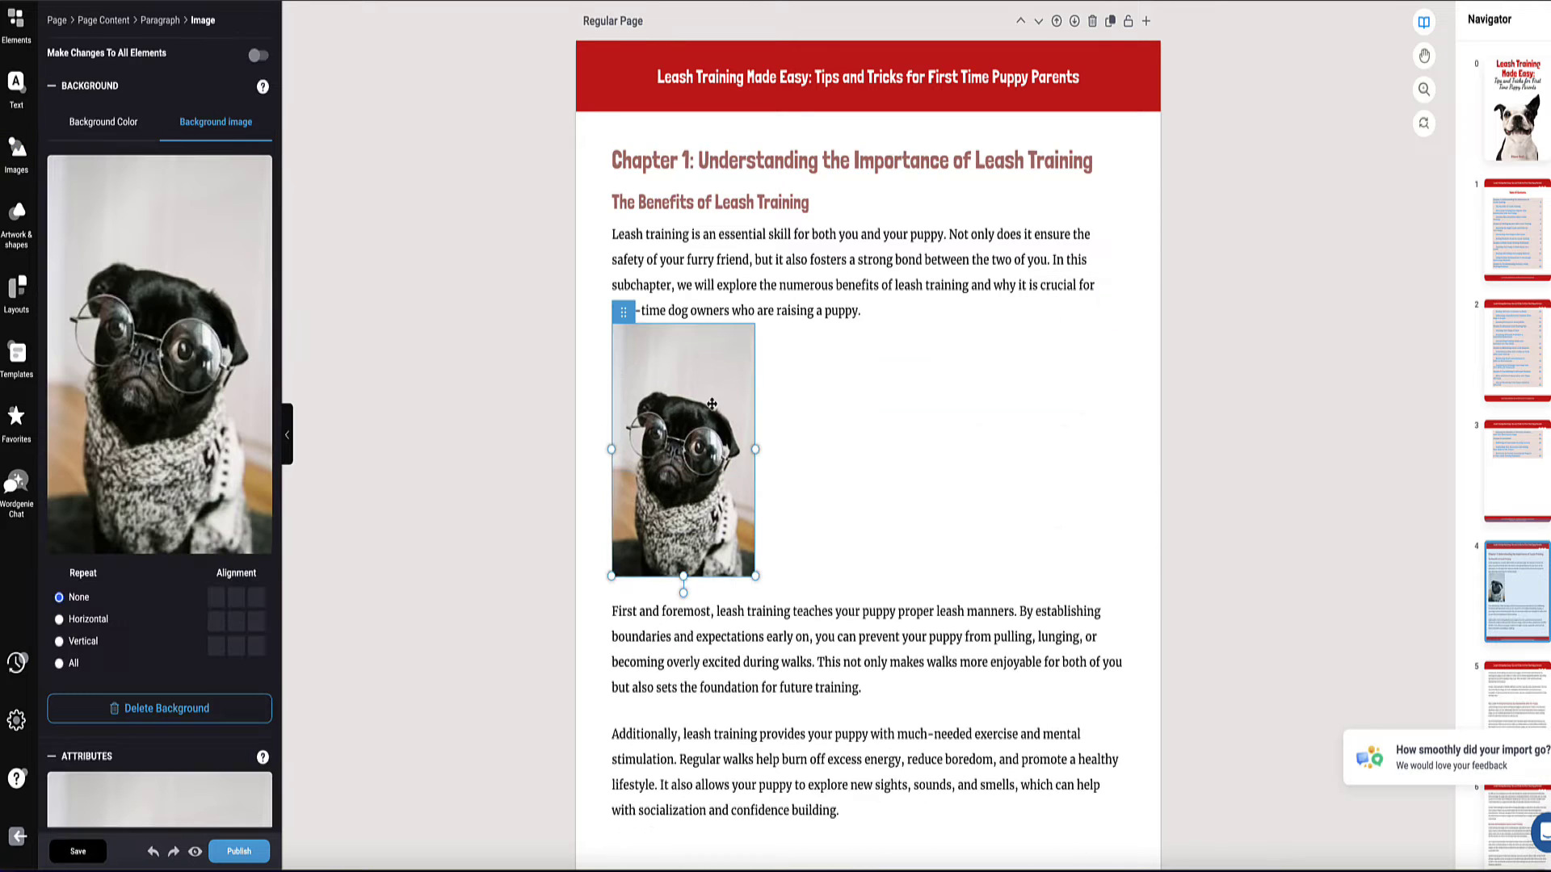
Step: Align the pug photo right with text wrapped around it, move it up beside the opening paragraph of Chapter 1 and enlarge it
scroll(184, 587, "down", 10)
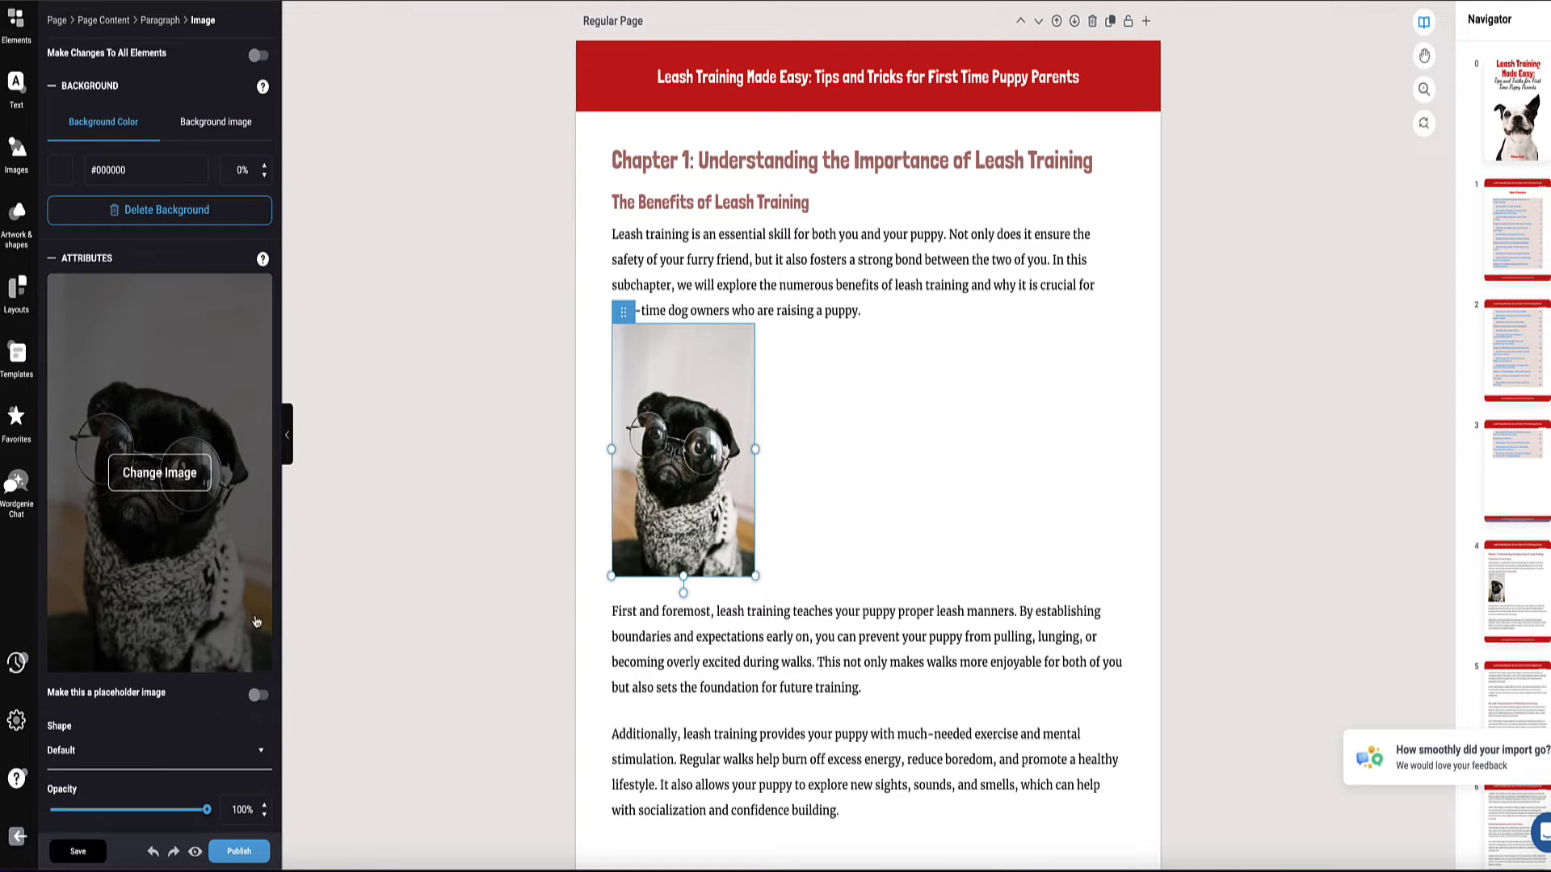
left_click(791, 436)
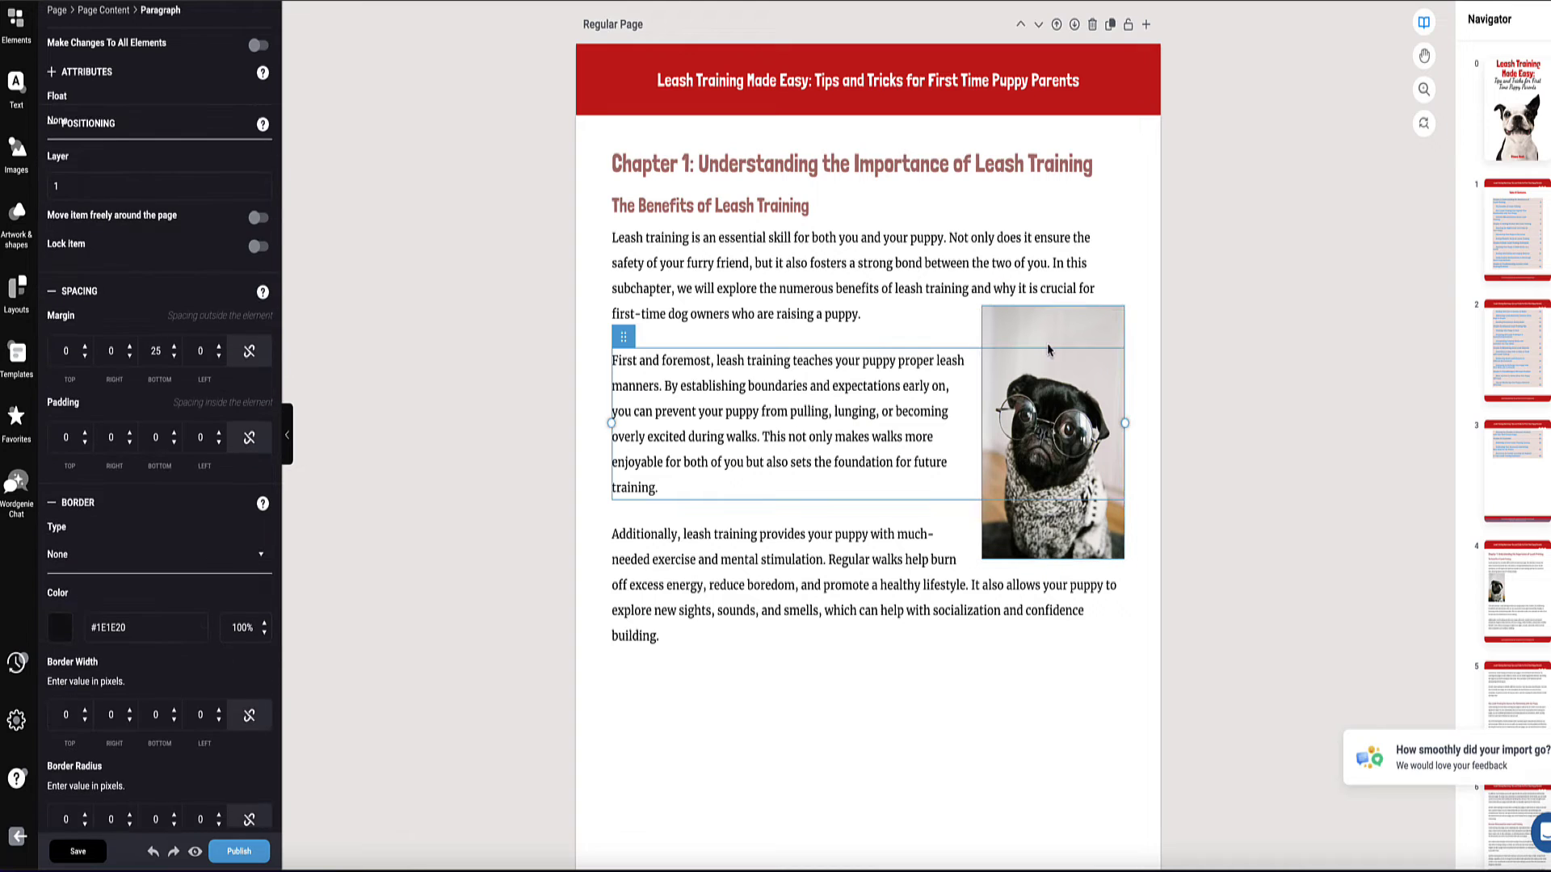
left_click(999, 310)
left_click_drag(1093, 321, 986, 214)
left_click_drag(974, 415, 950, 455)
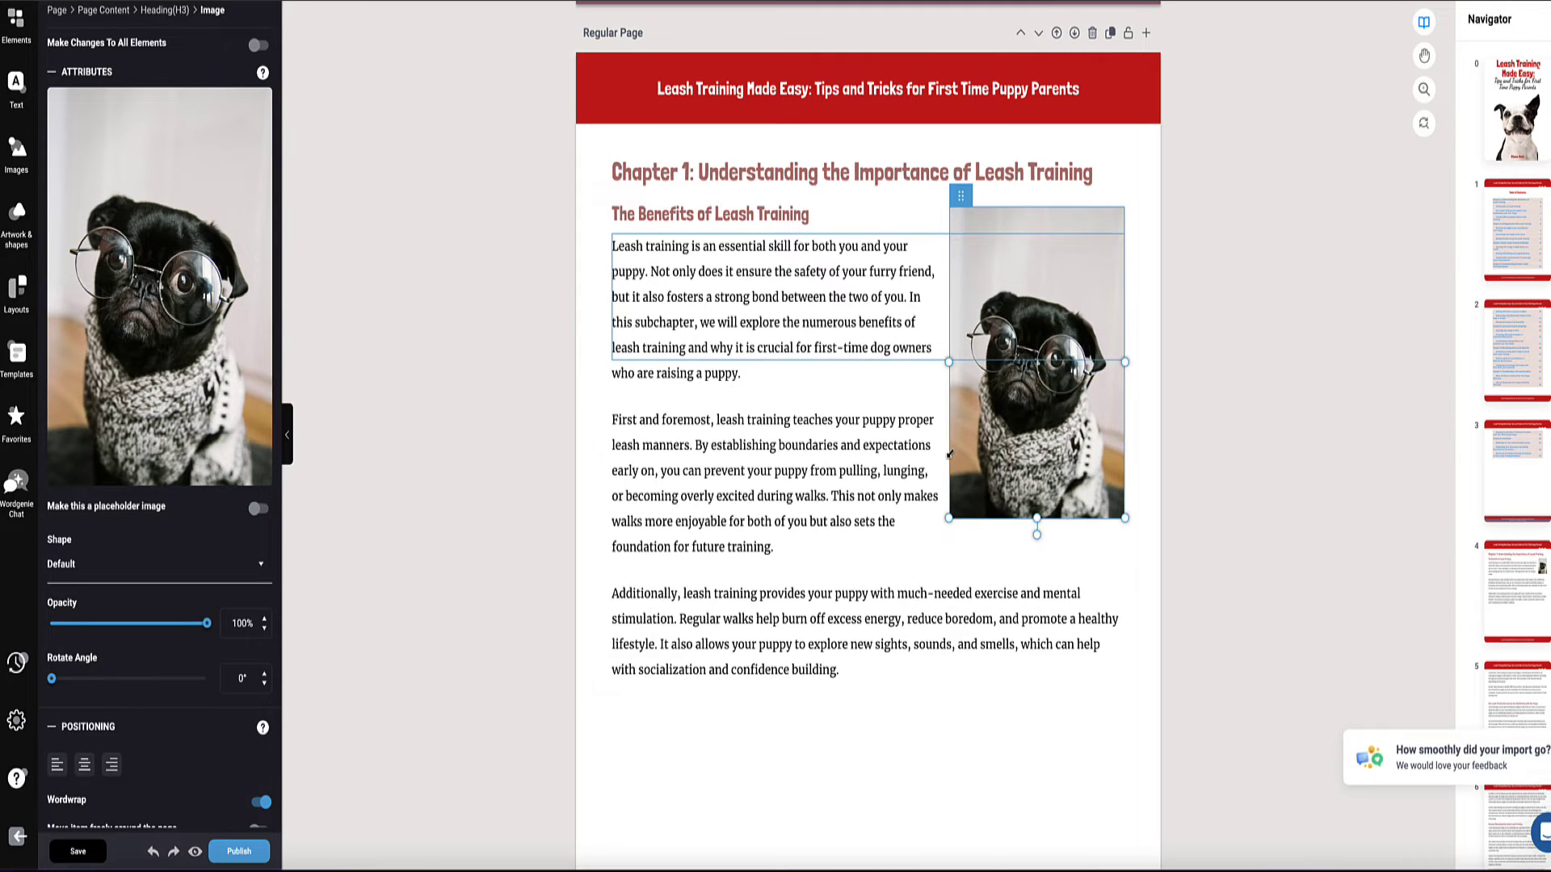
Step: Add an Embed Video element above the heading "How Leash Training Can Improve Your Relationship with Your Puppy"
scroll(520, 243, "down", 12)
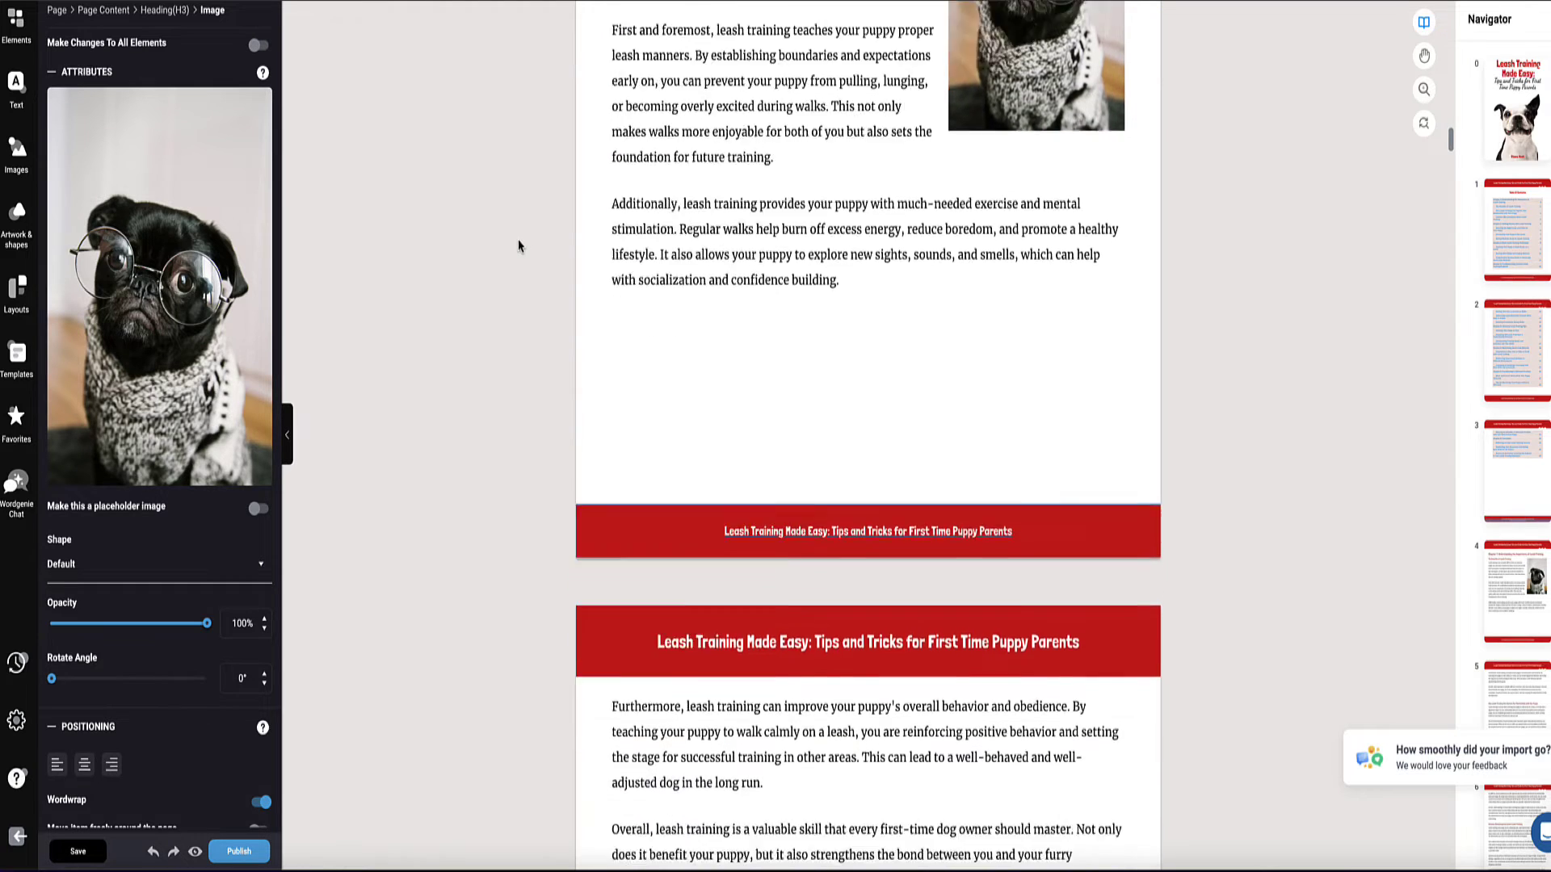
left_click(9, 29)
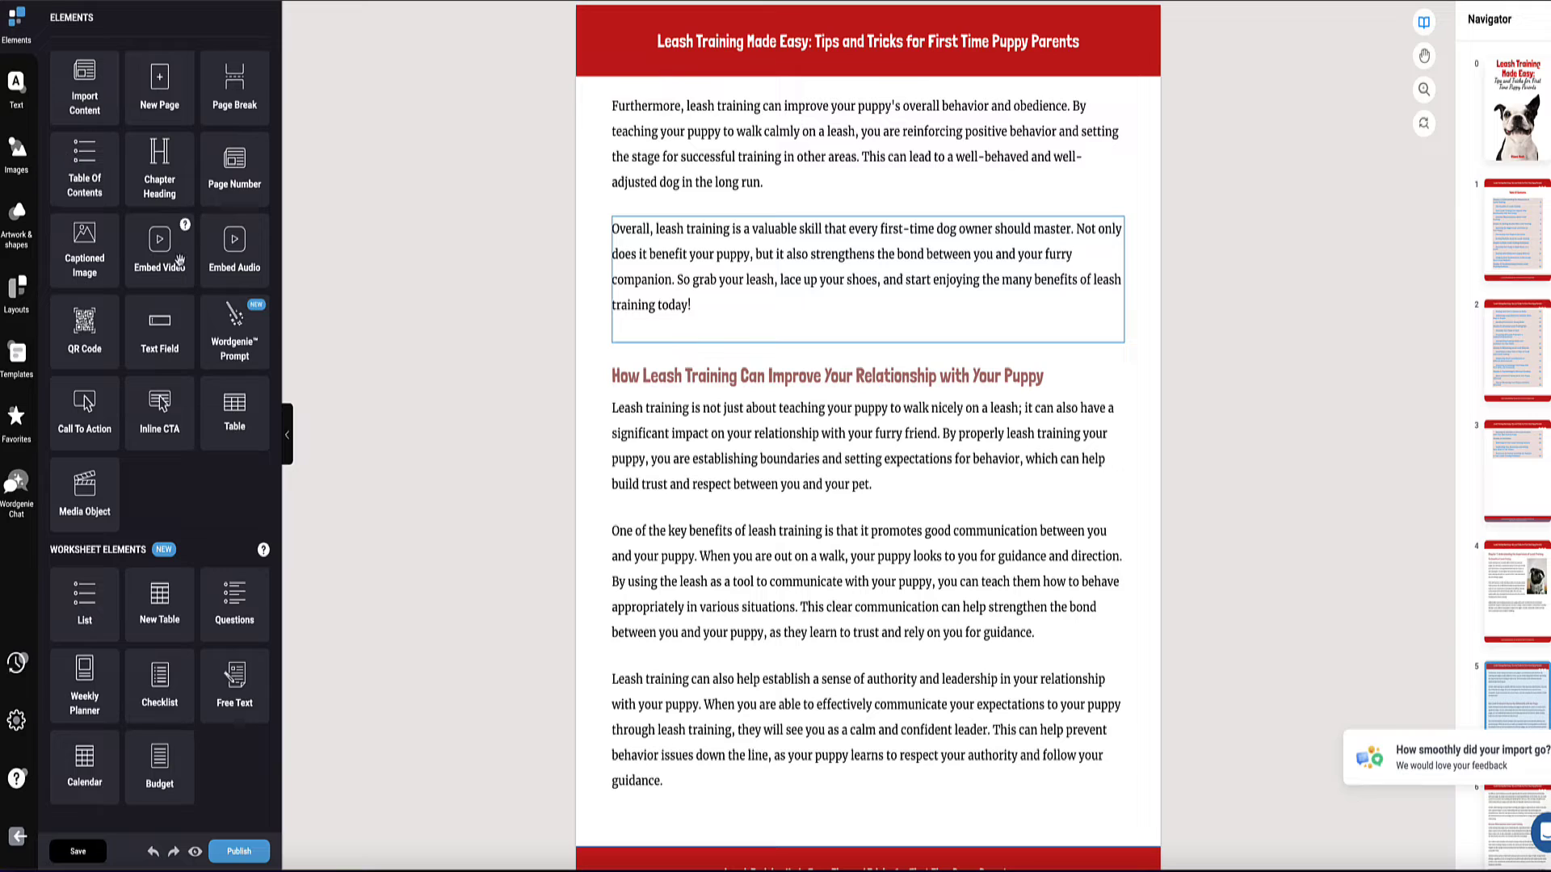
left_click_drag(161, 251, 755, 351)
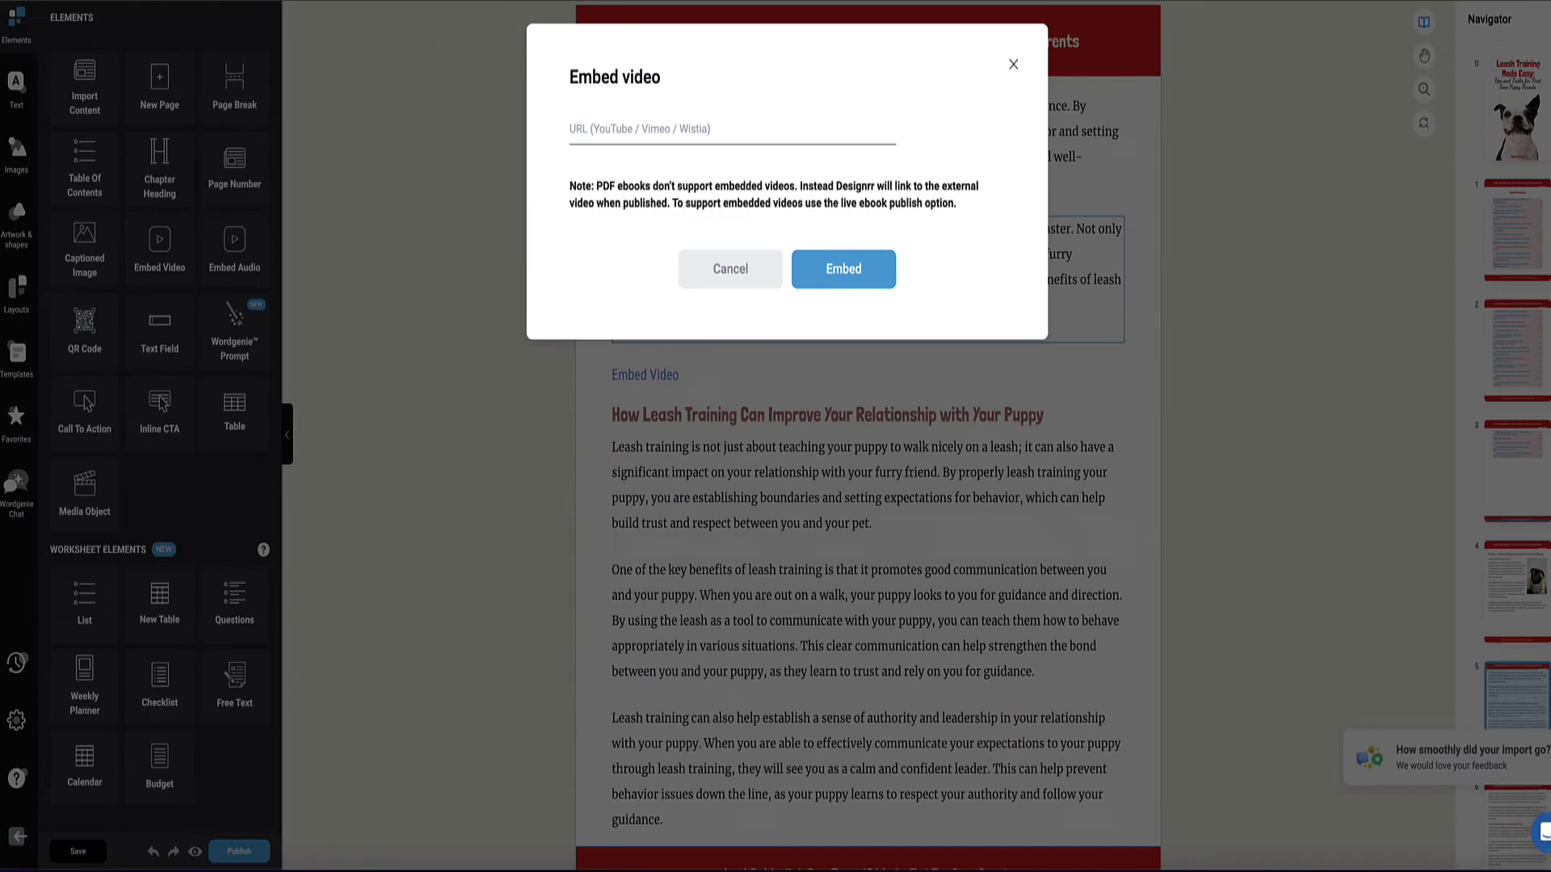
Step: Switch to YouTube and copy the link address of the video "How to Stop Leash Pulling Now! Pro Tips for Success"
key("alt+Tab")
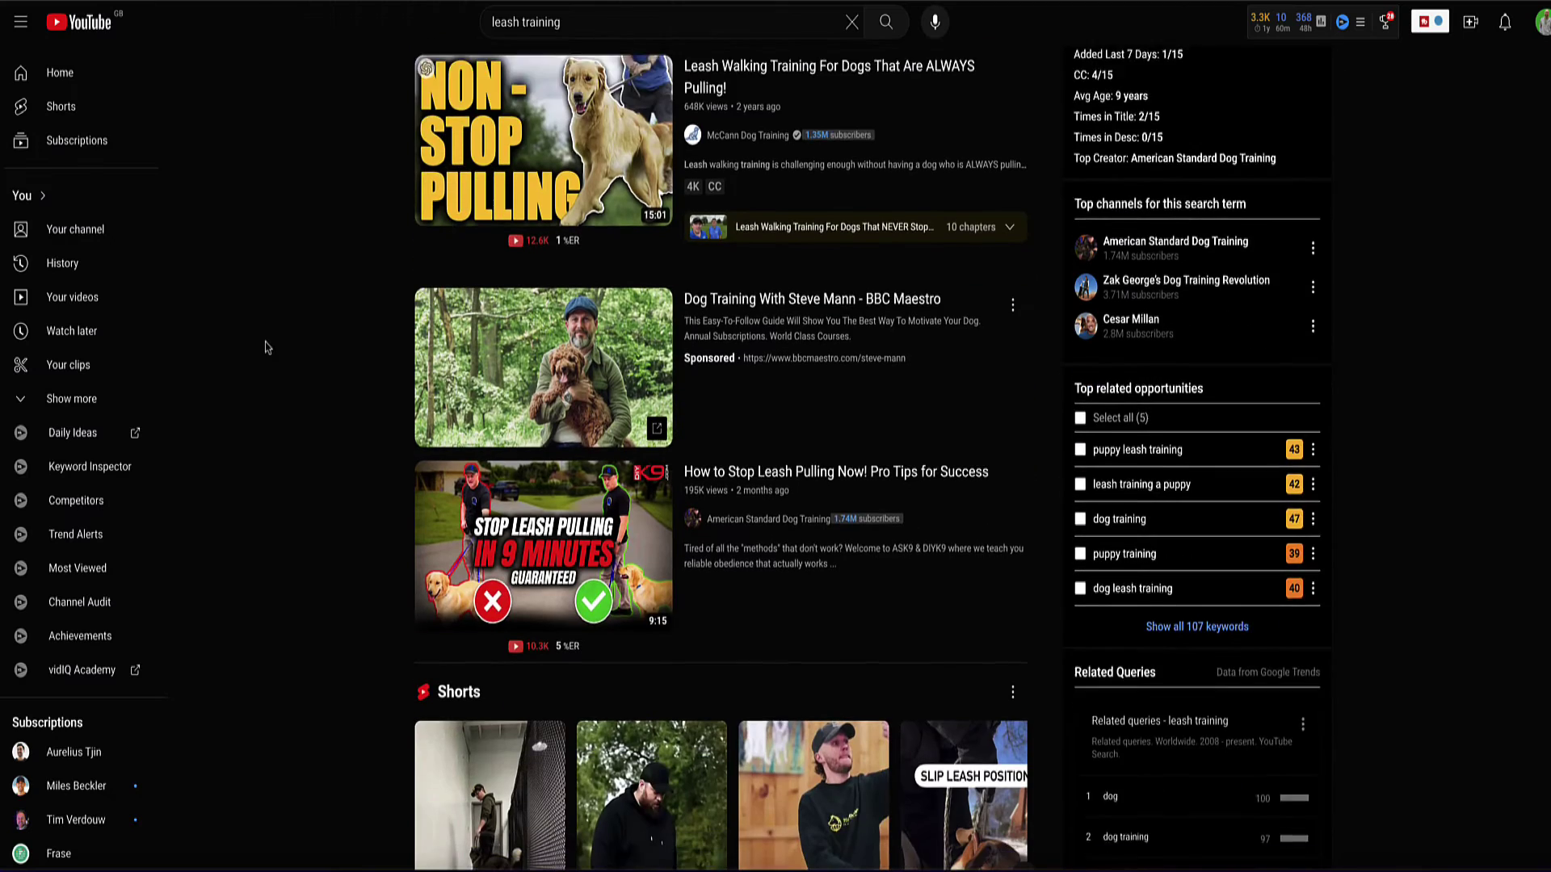
scroll(862, 425, "down", 1)
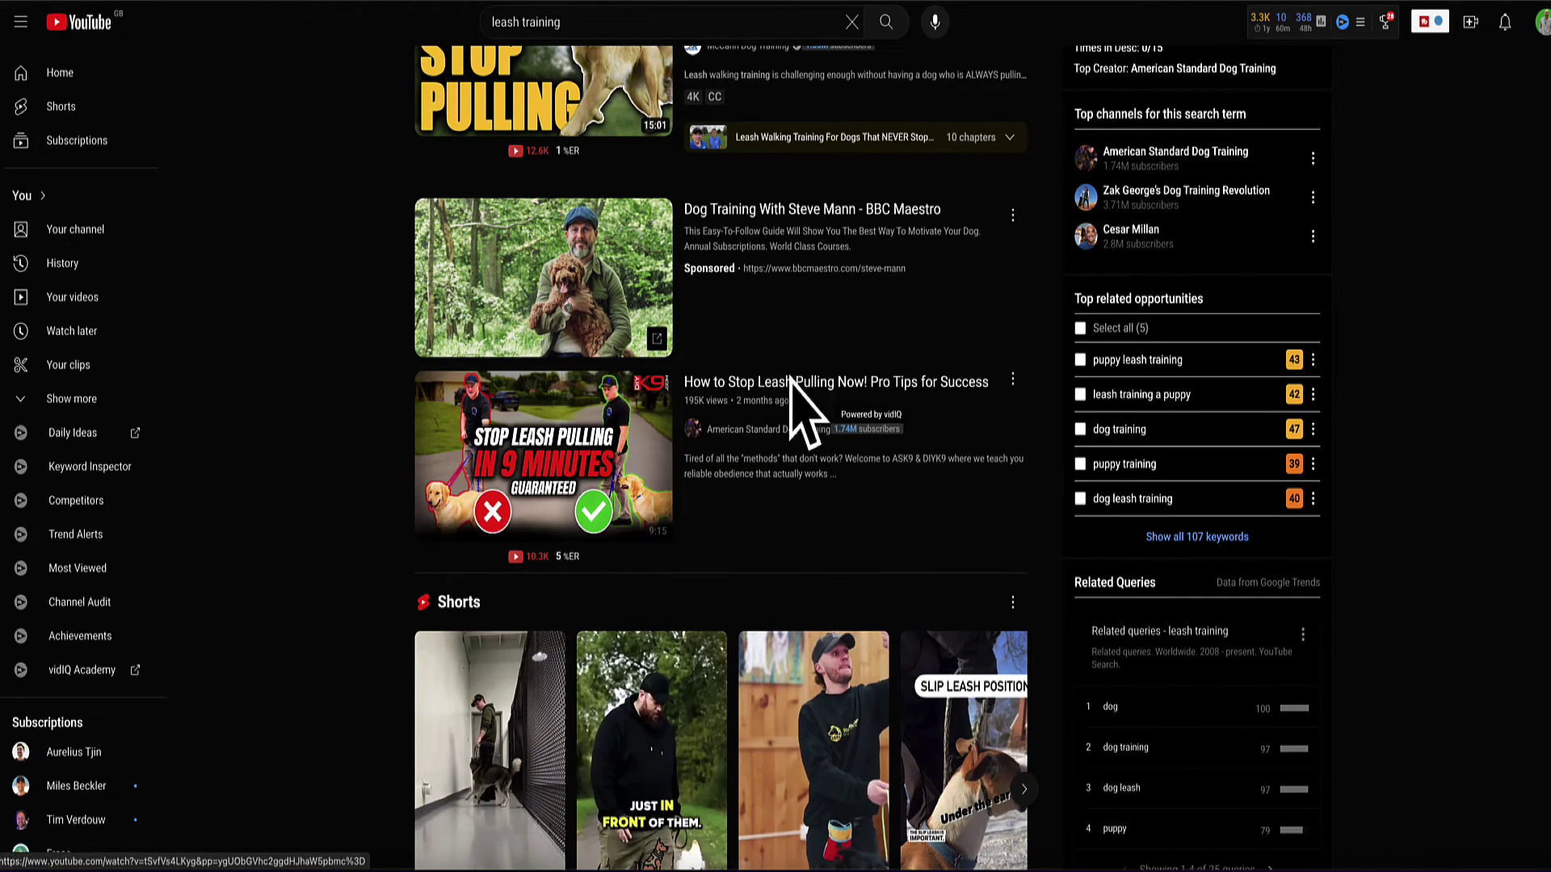
right_click(769, 383)
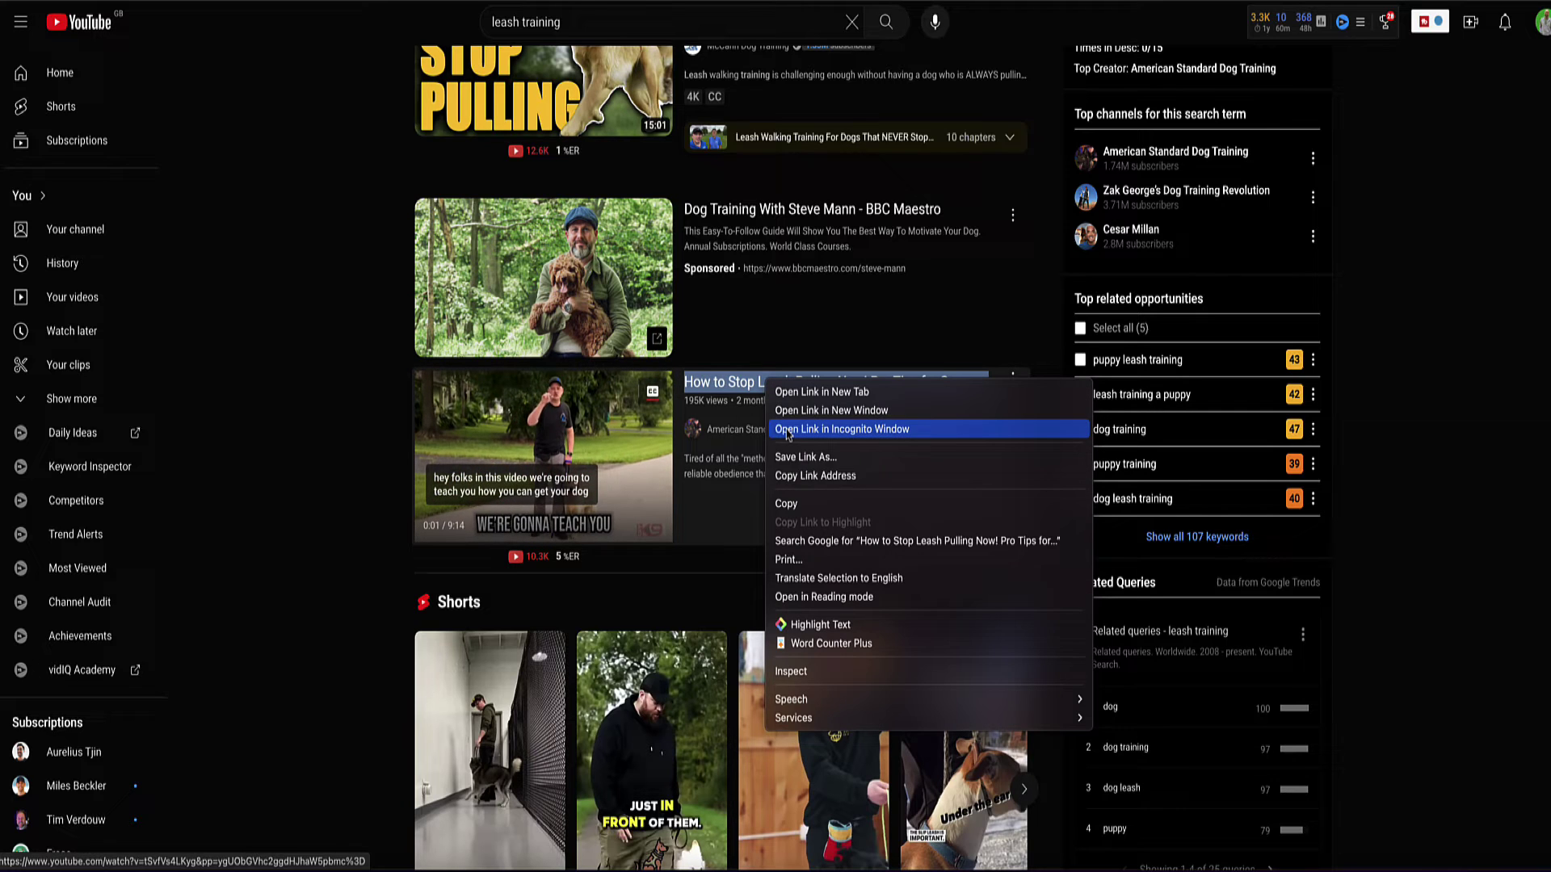
left_click(796, 475)
Step: Return to Designrr and embed the video using the copied YouTube link
key("alt+Tab")
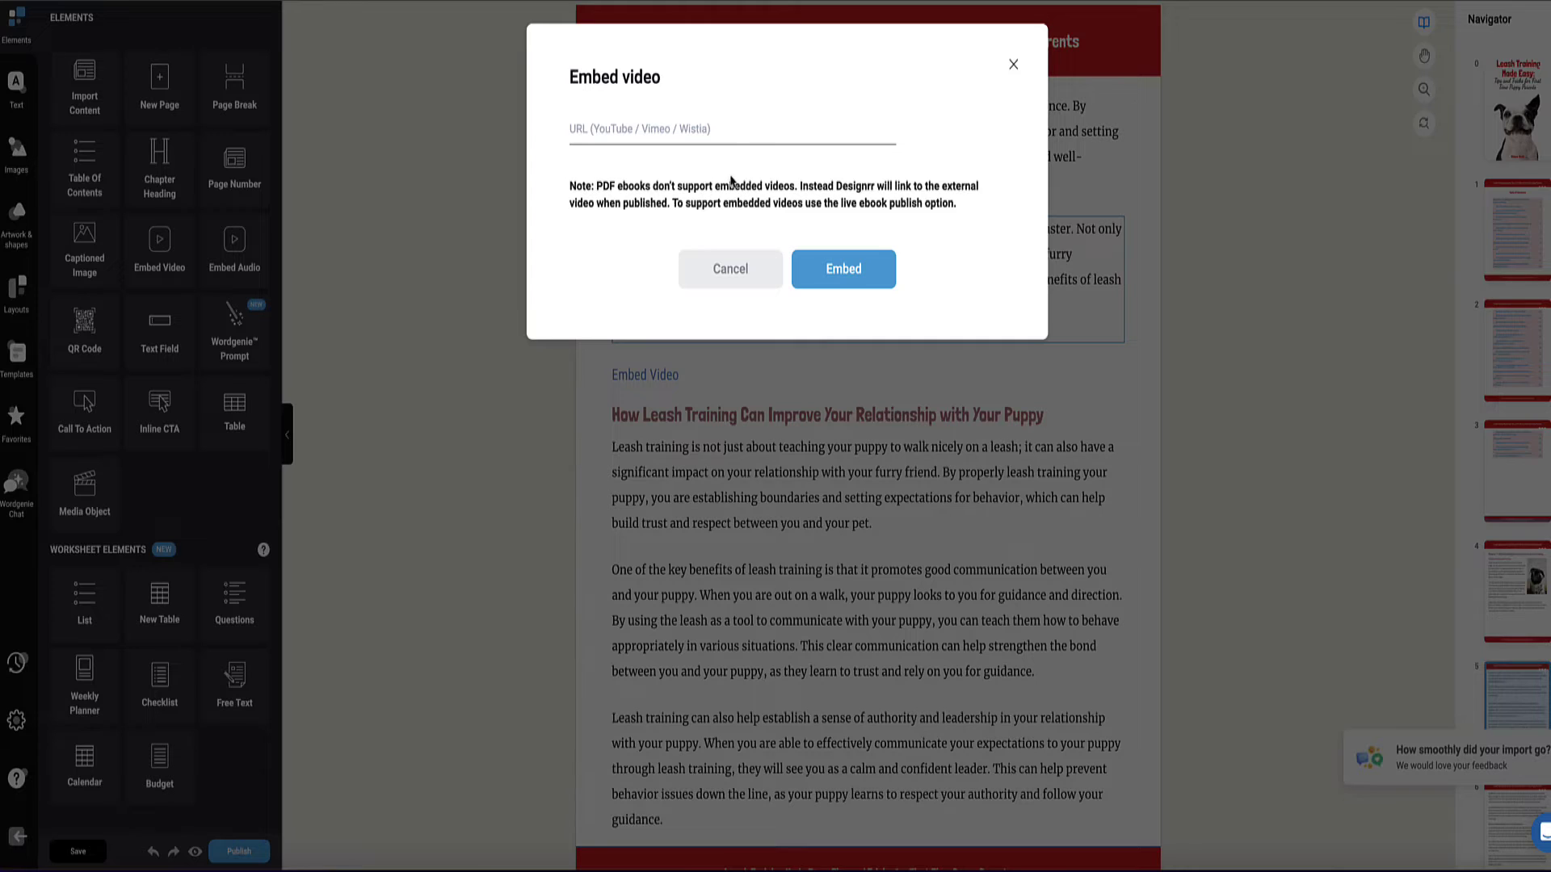
key("ctrl+v")
left_click(844, 269)
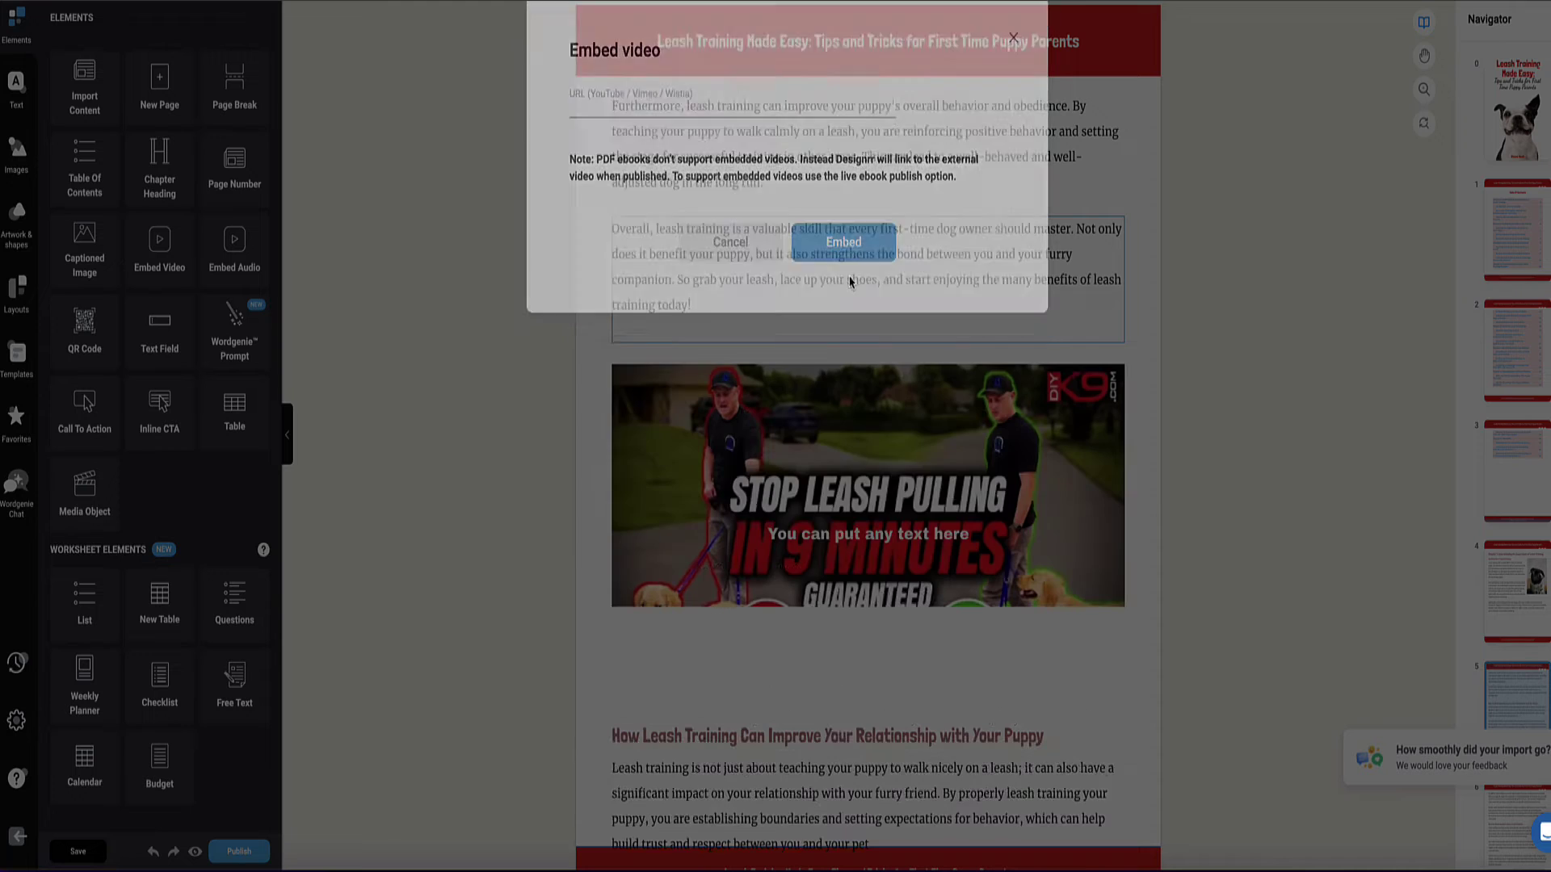
Step: Move the heading "How Leash Training Can Improve Your Relationship with Your Puppy" to the next page, directly above its first paragraph
scroll(554, 380, "down", 2)
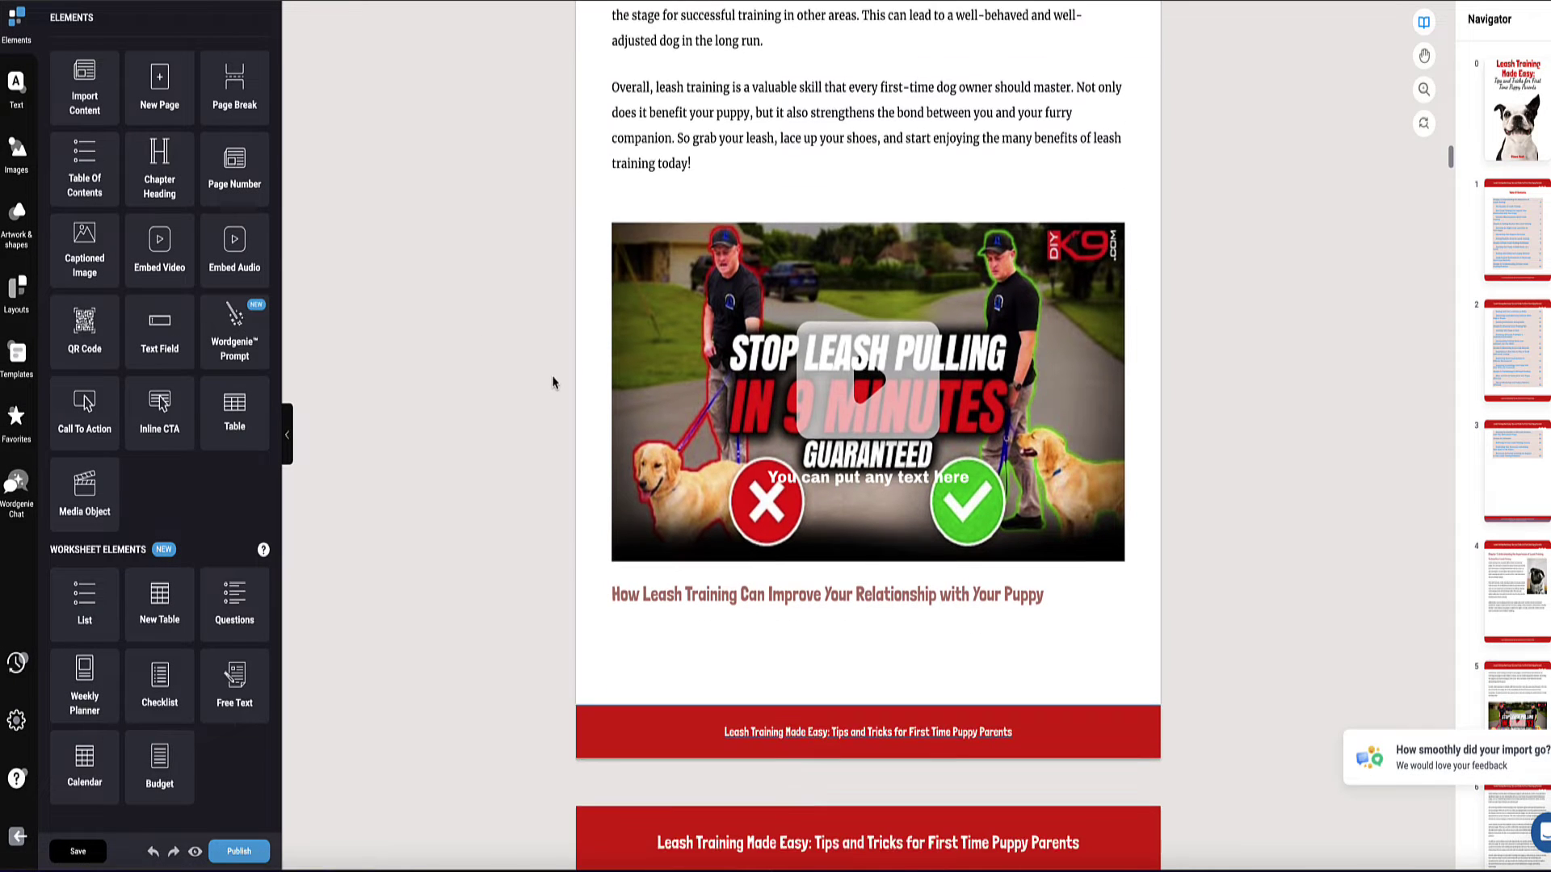
left_click(622, 593)
scroll(626, 582, "down", 2)
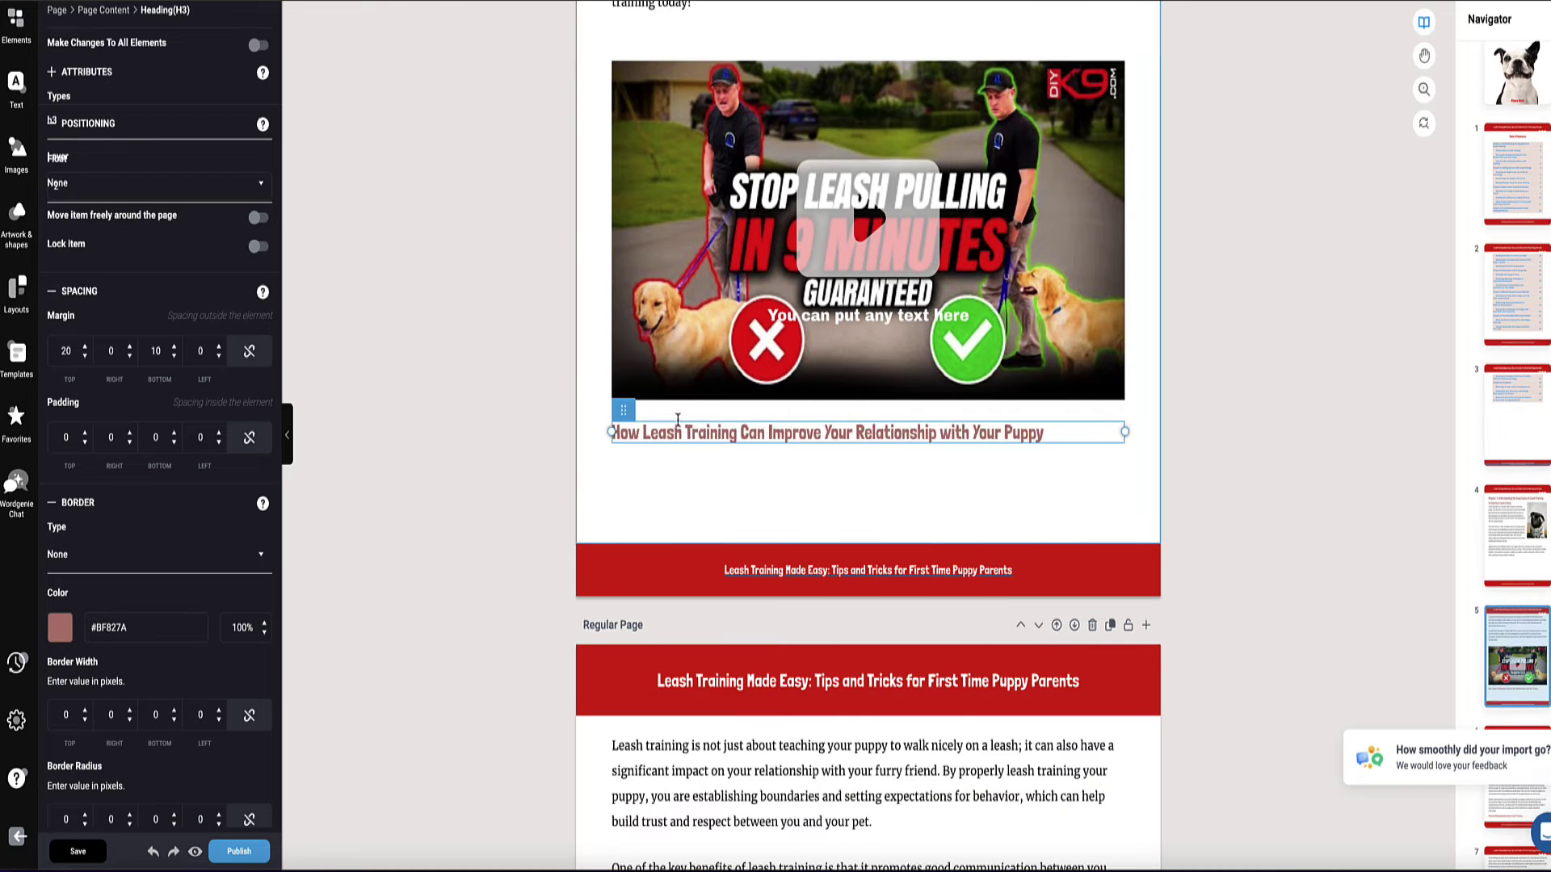
left_click_drag(613, 410, 623, 738)
scroll(473, 245, "down", 5)
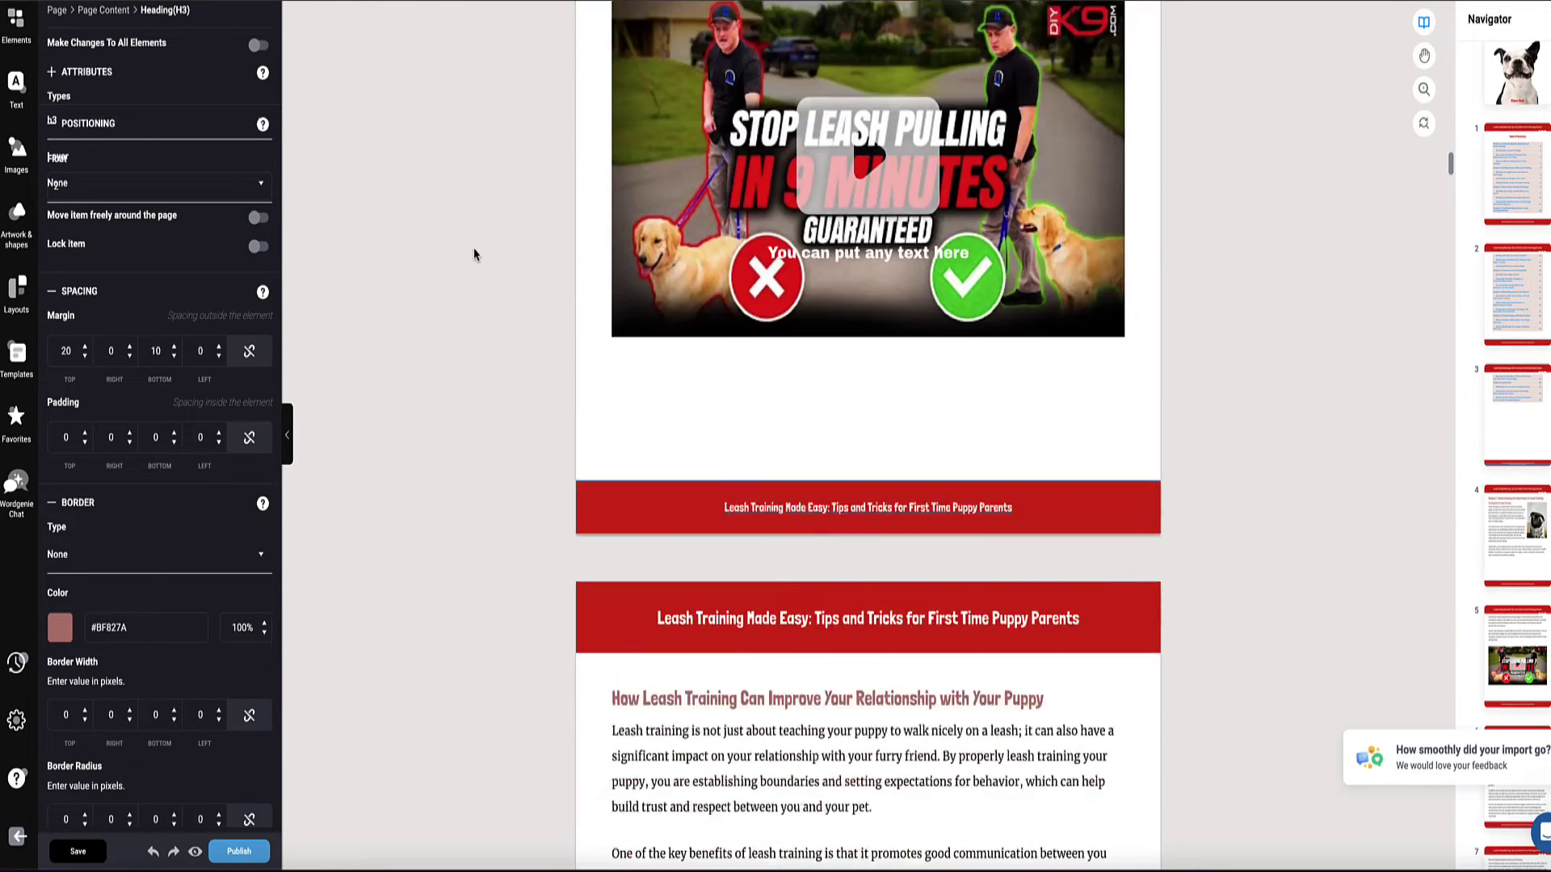
scroll(474, 255, "down", 2)
left_click(474, 256)
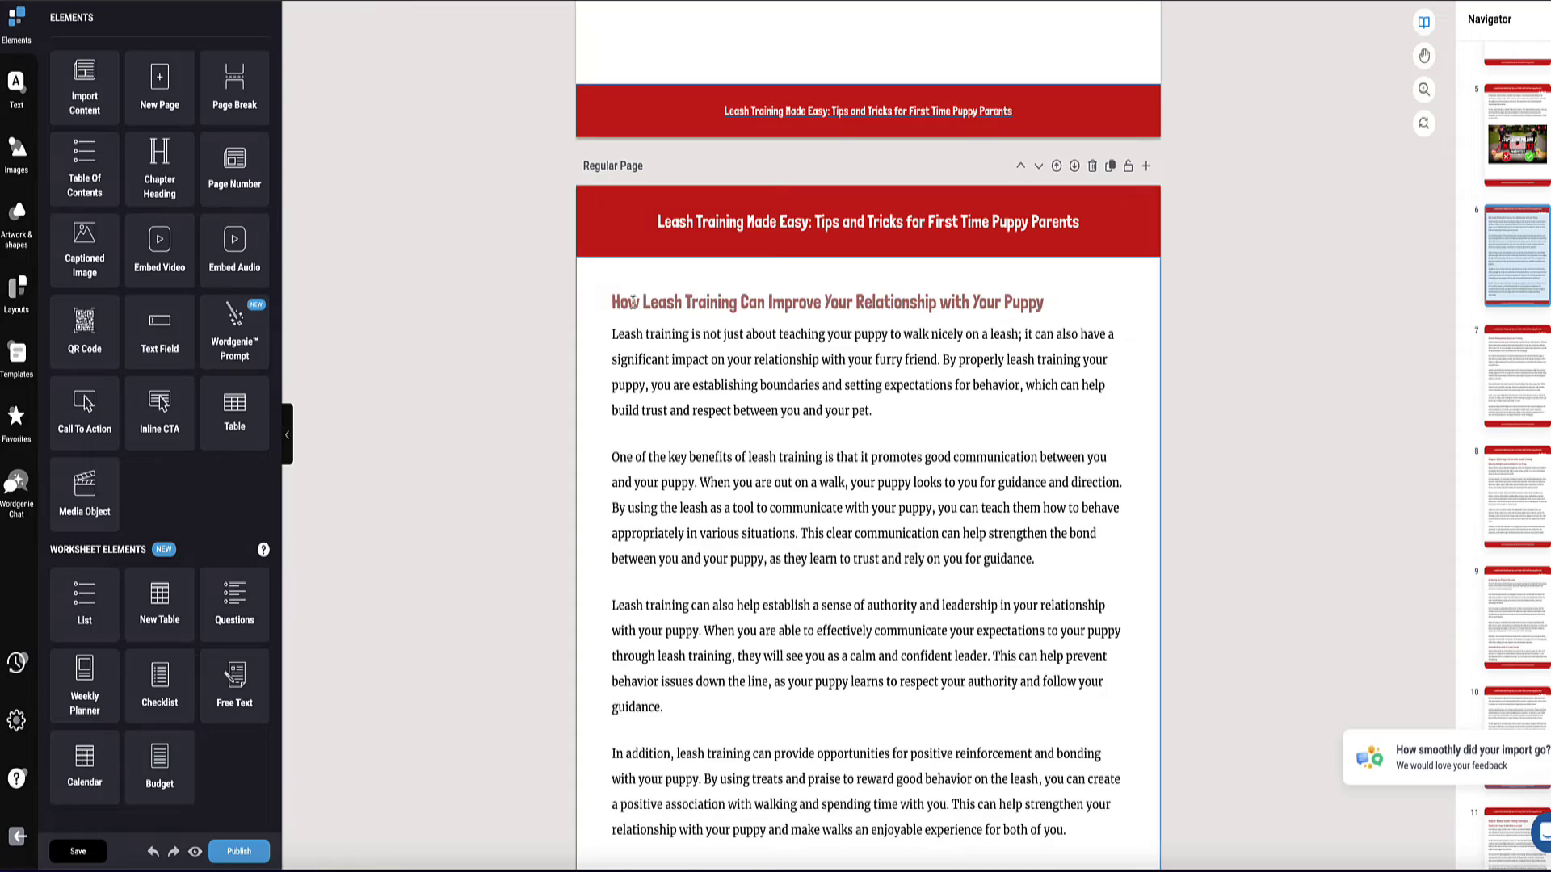
scroll(623, 326, "down", 1)
scroll(552, 457, "down", 15)
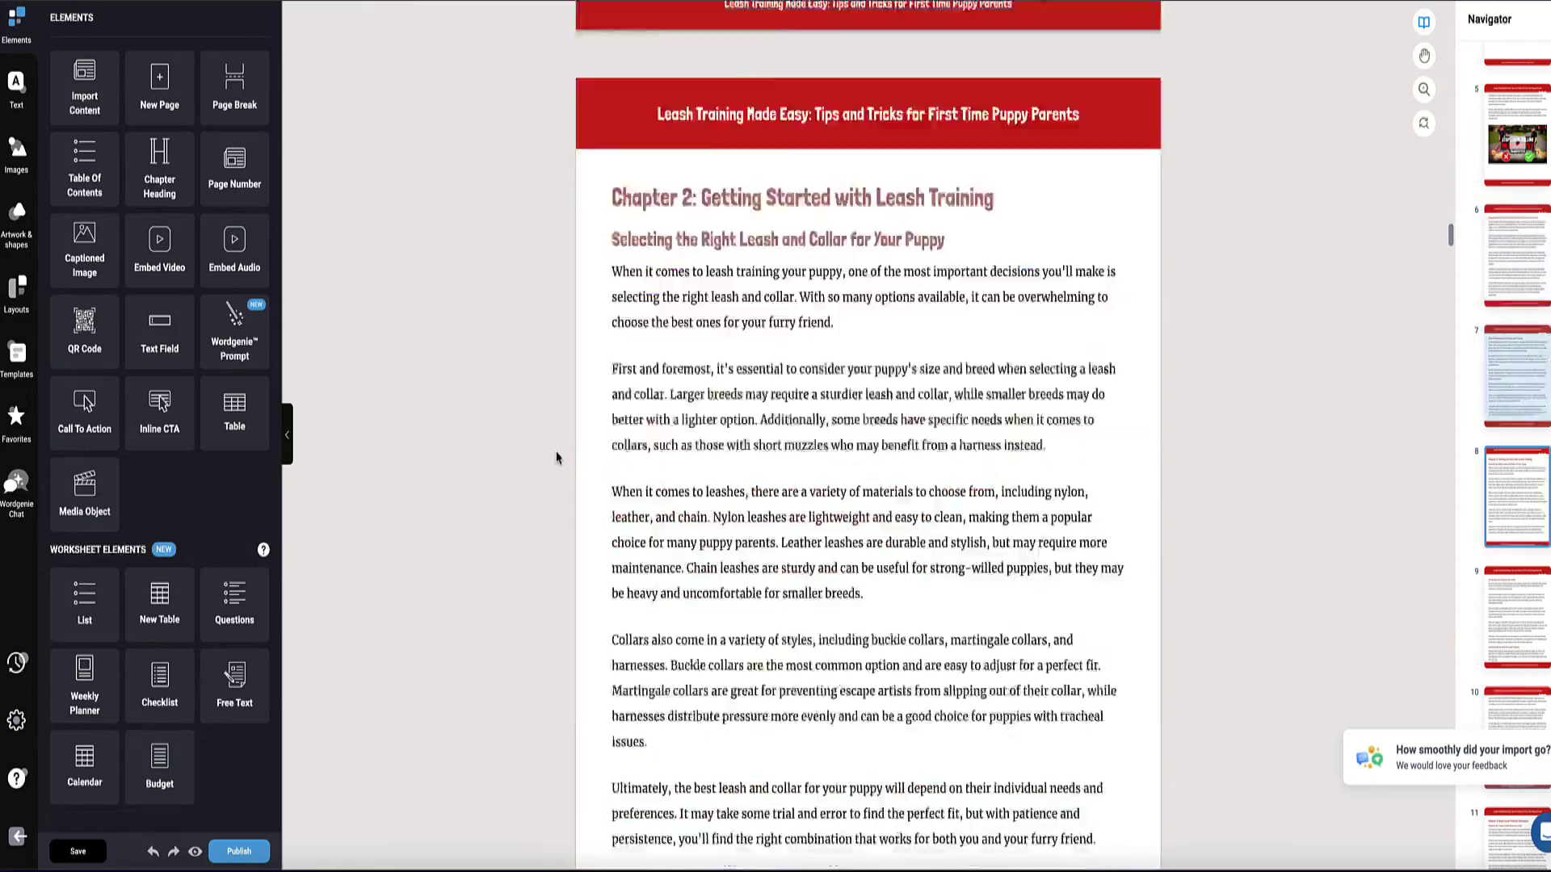
Step: Add a Wordgenie Prompt element below the last paragraph of Chapter 2, just before Chapter 3
scroll(554, 453, "down", 3)
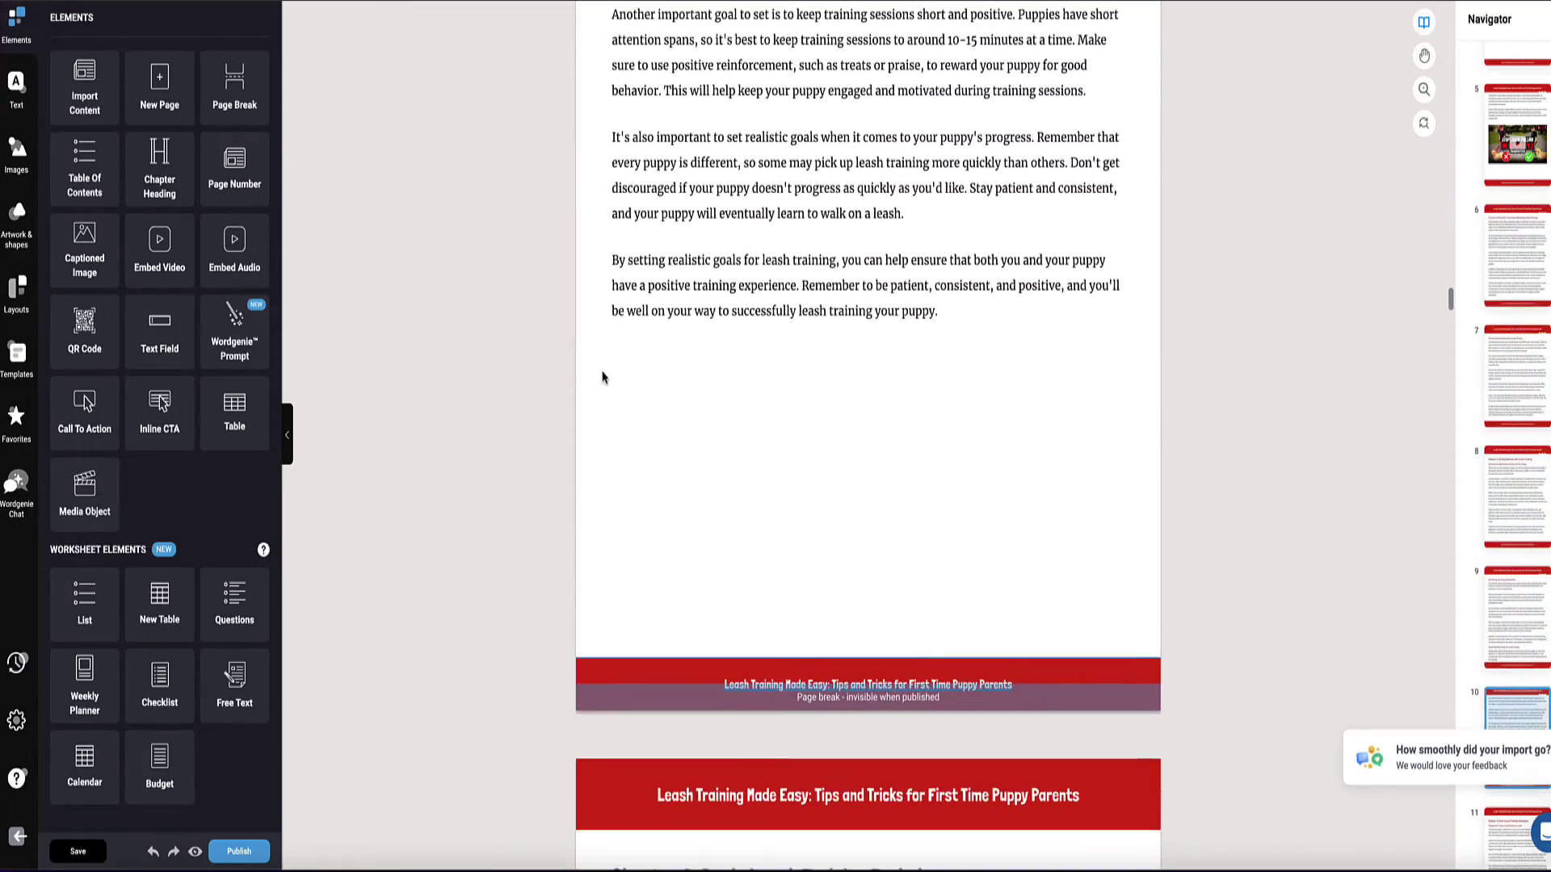
scroll(614, 374, "down", 2)
left_click(666, 351)
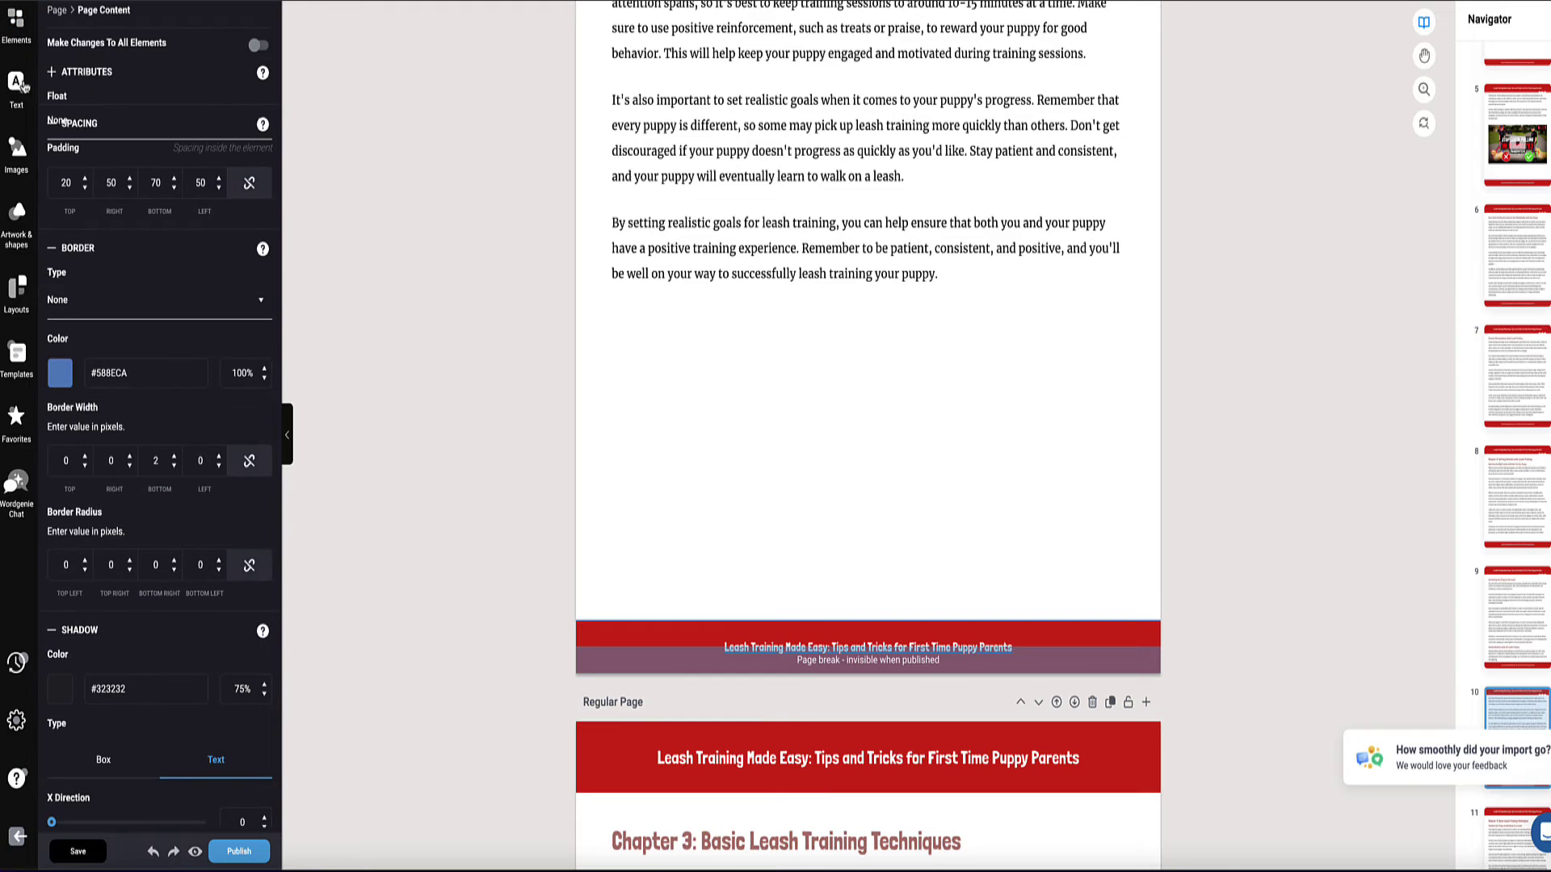
left_click(4, 29)
scroll(618, 259, "down", 1)
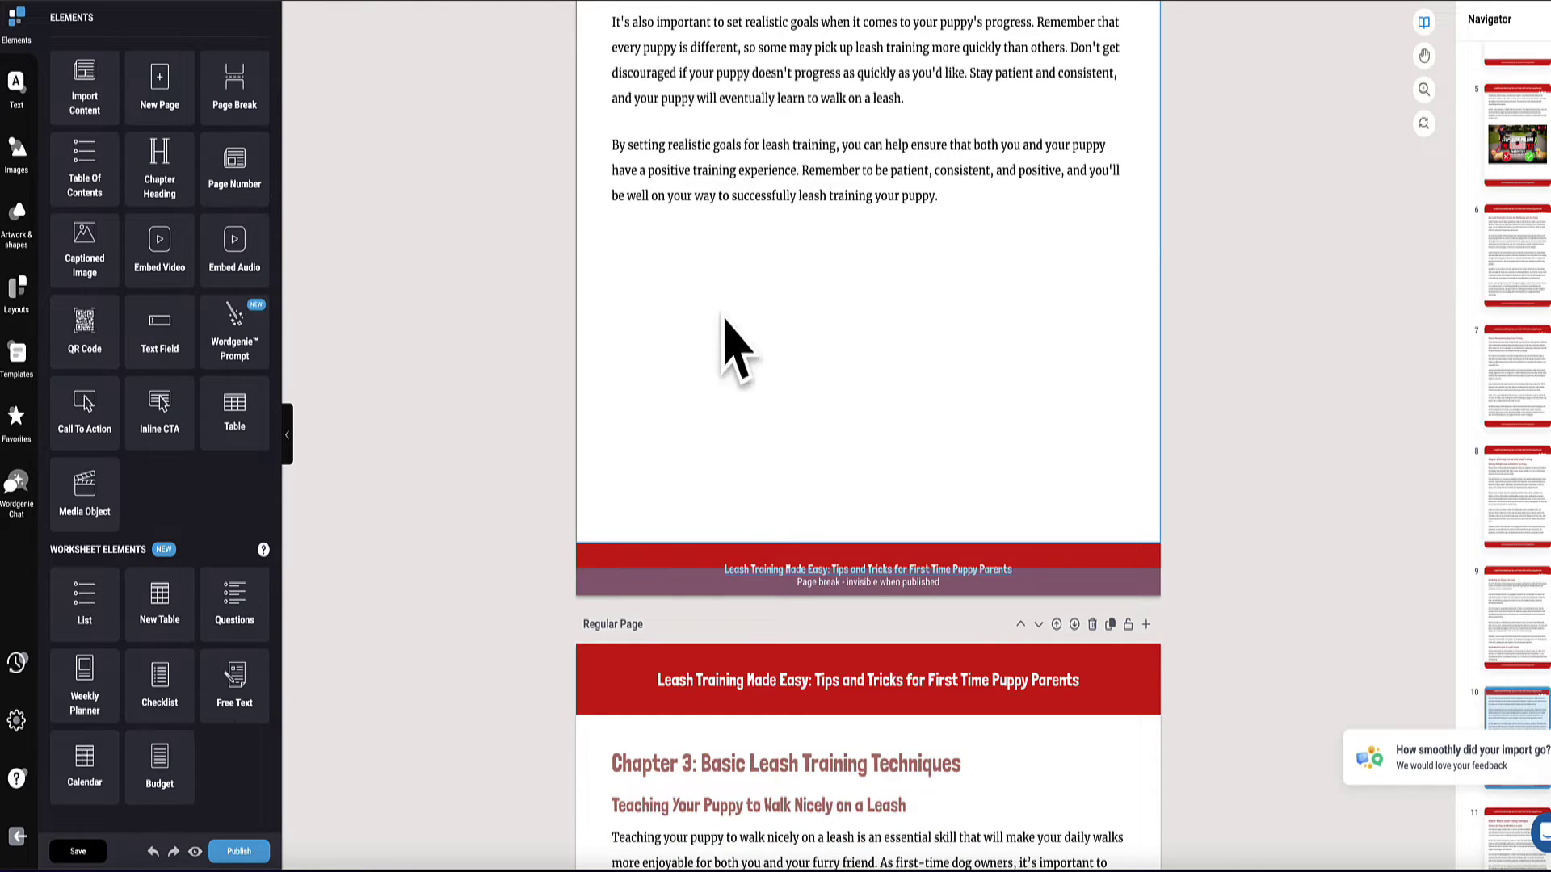
scroll(724, 319, "down", 1)
left_click_drag(240, 335, 748, 235)
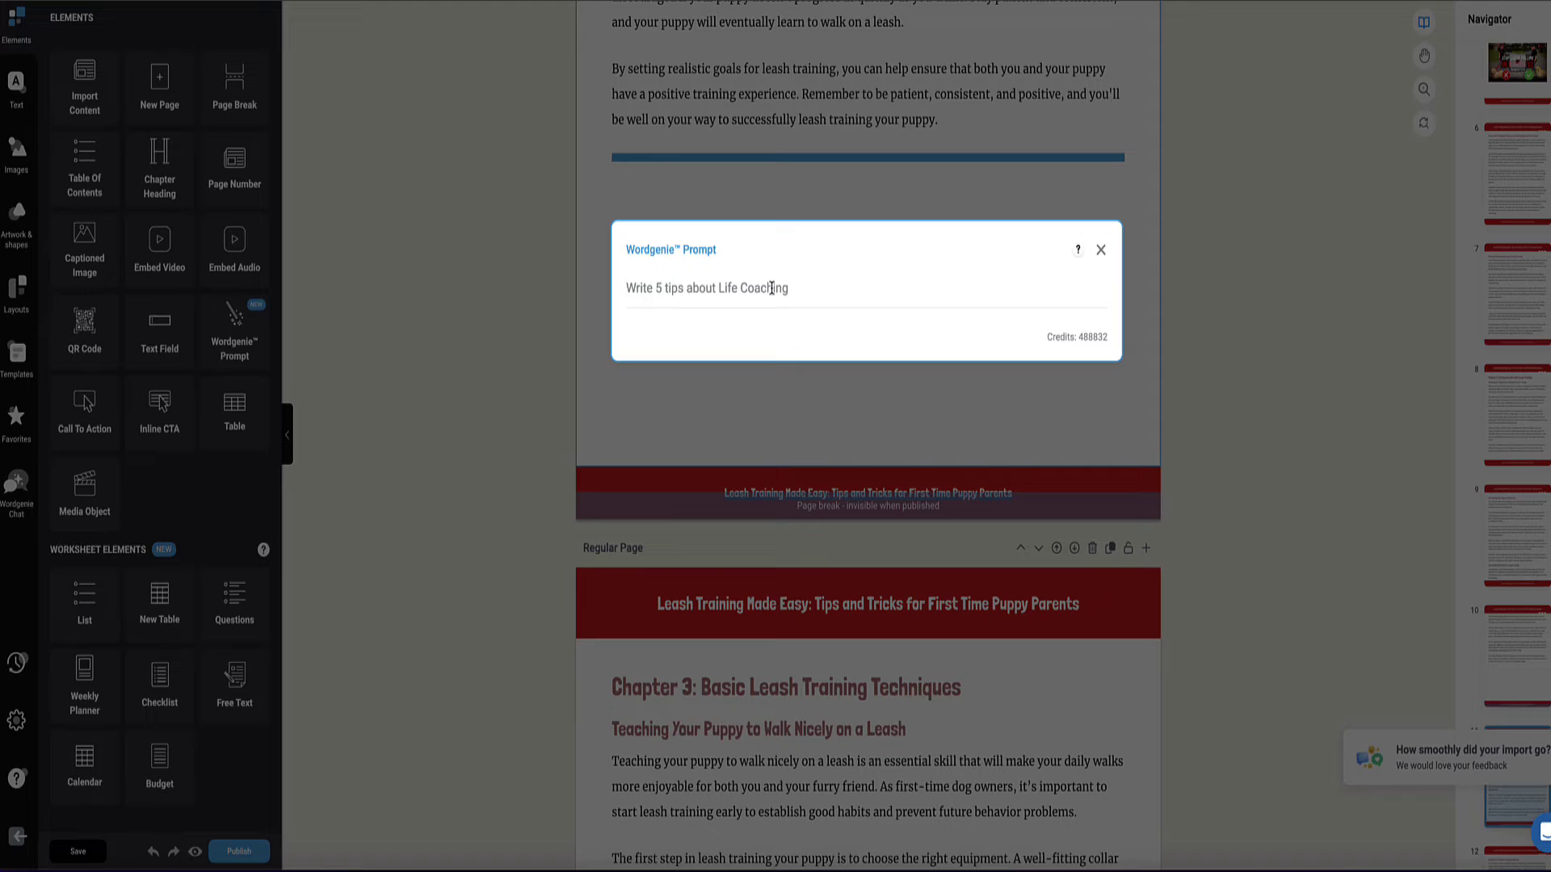
Step: Generate text from the prompt "Ssummarize this chapter on leash training in bullet points" and insert it into the page
type("Ssummarize this chapter on leash training in bullet points")
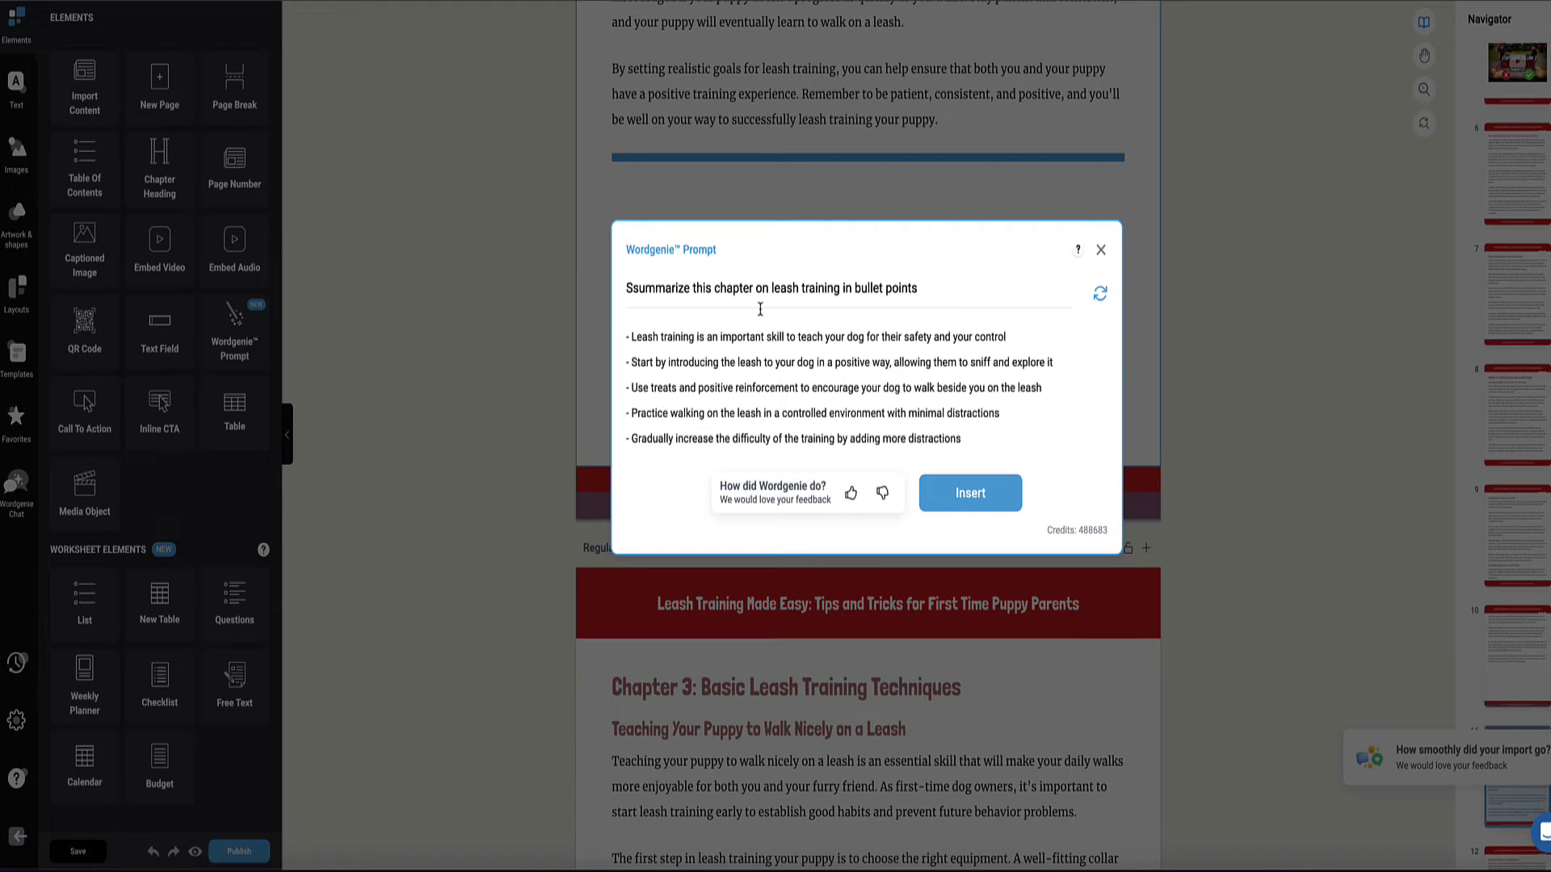
left_click(975, 580)
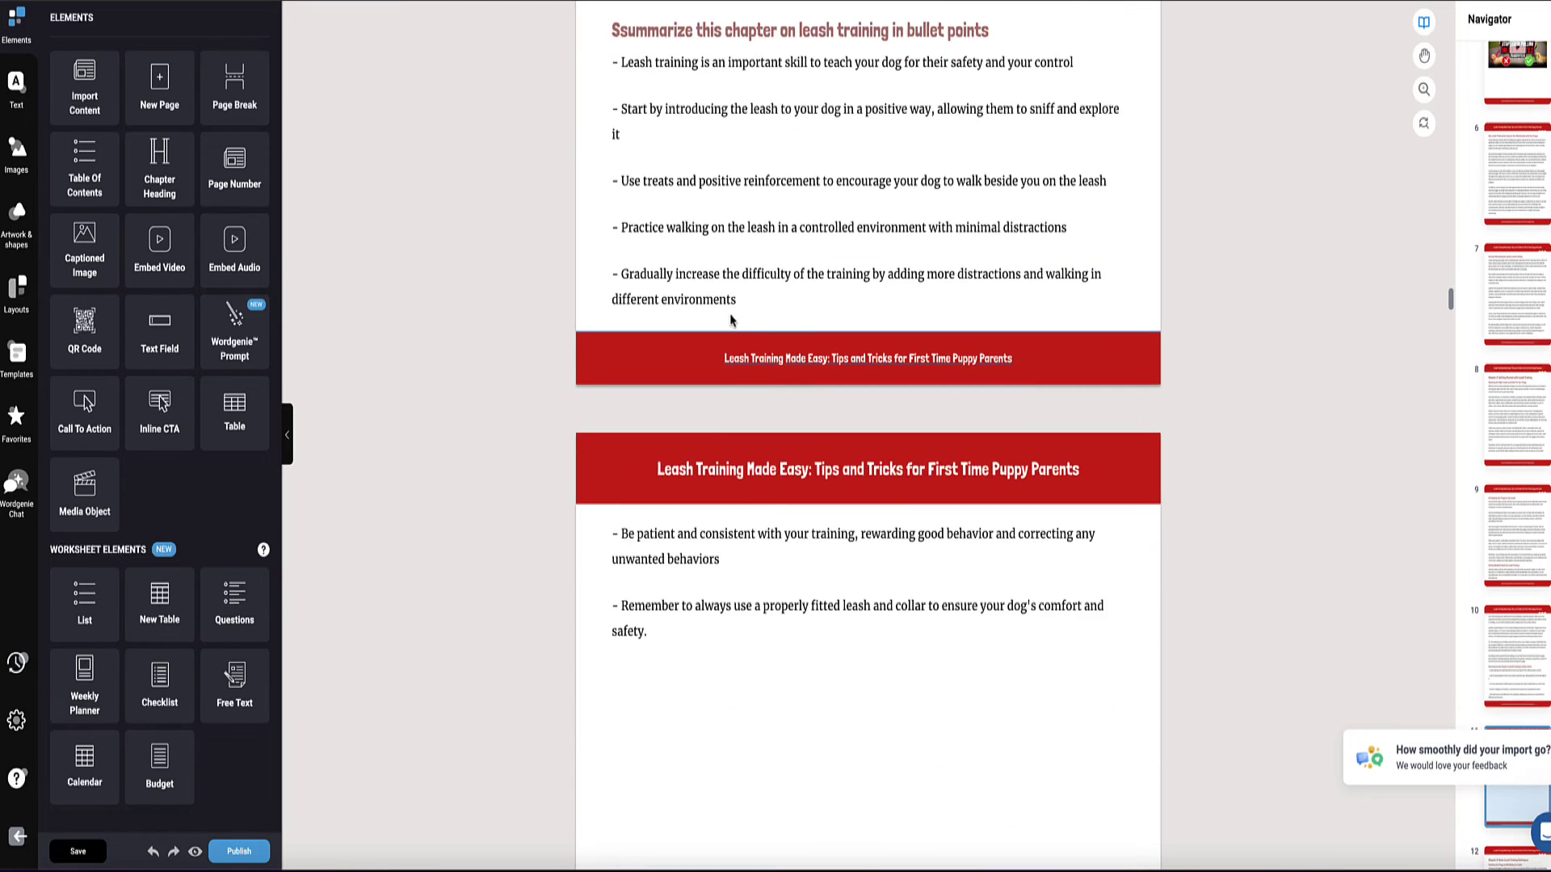
scroll(792, 678, "down", 4)
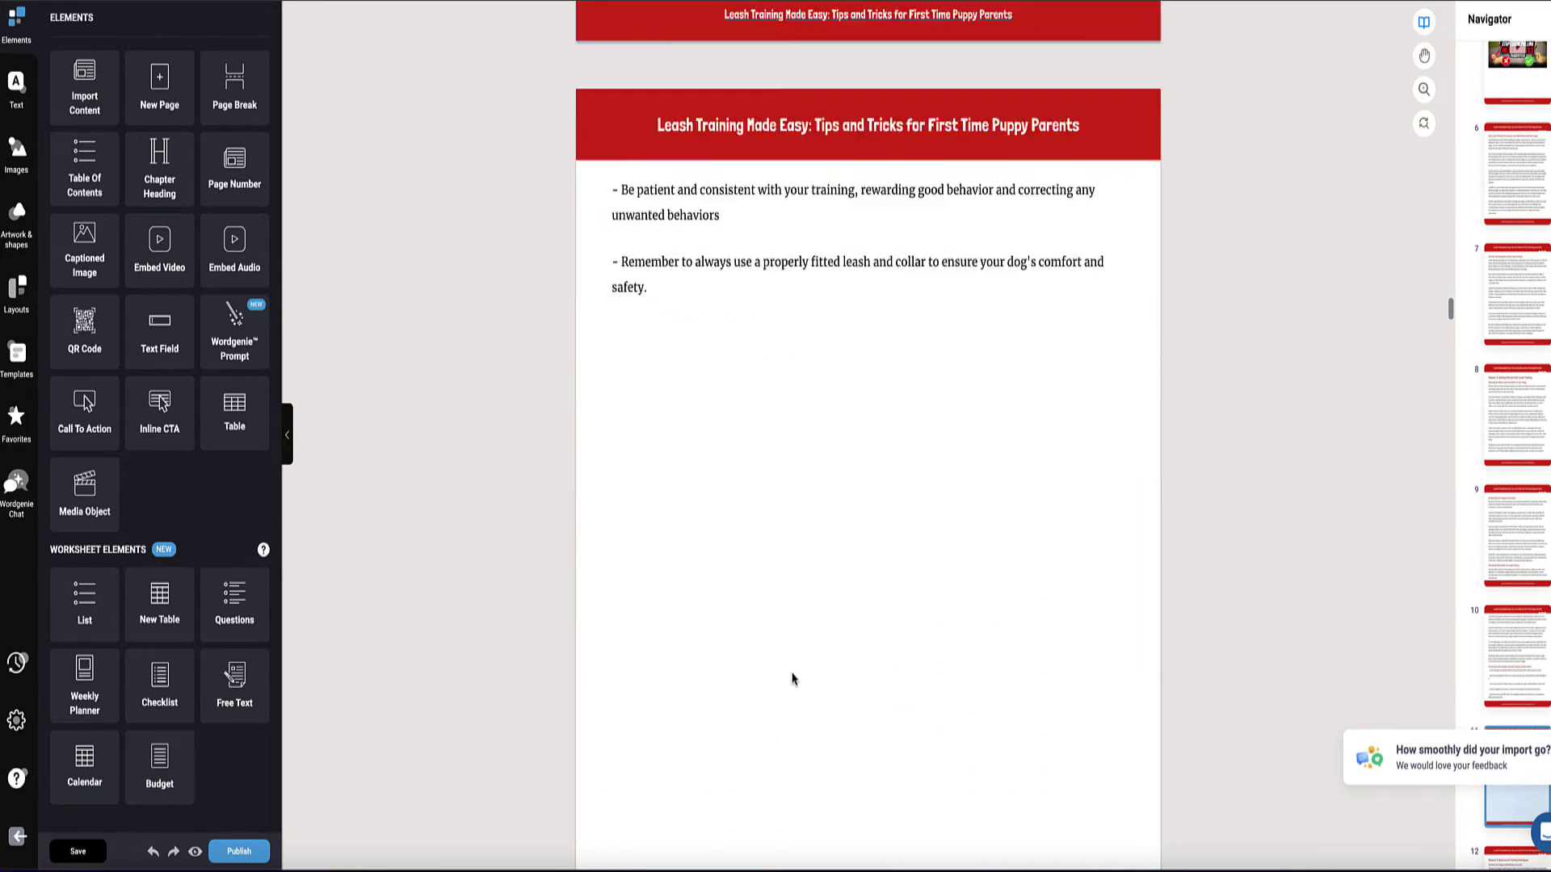
scroll(792, 678, "down", 5)
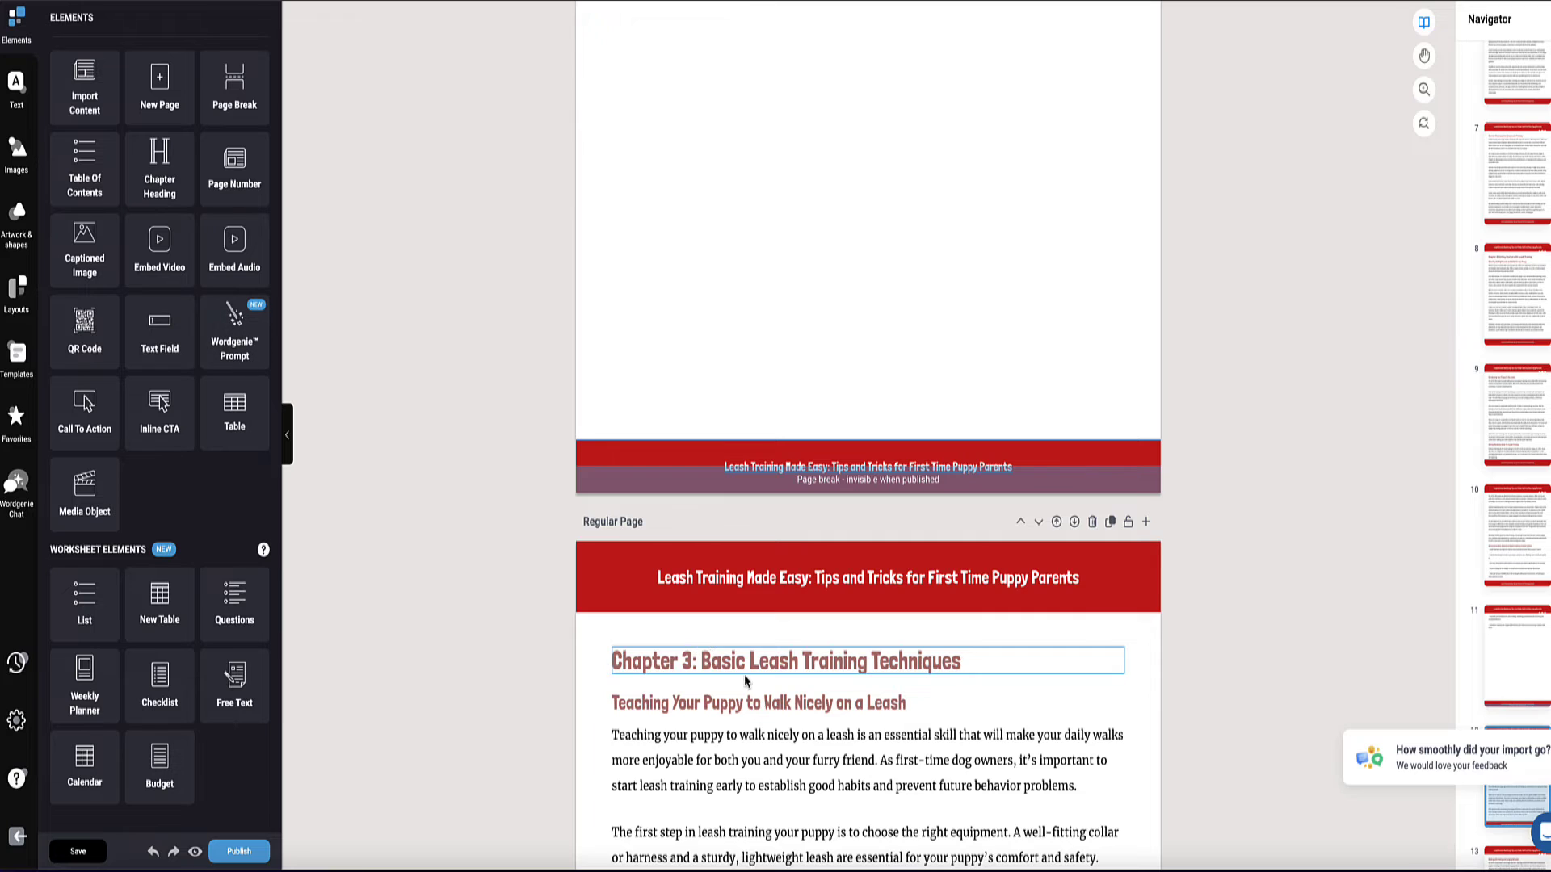
scroll(692, 660, "down", 4)
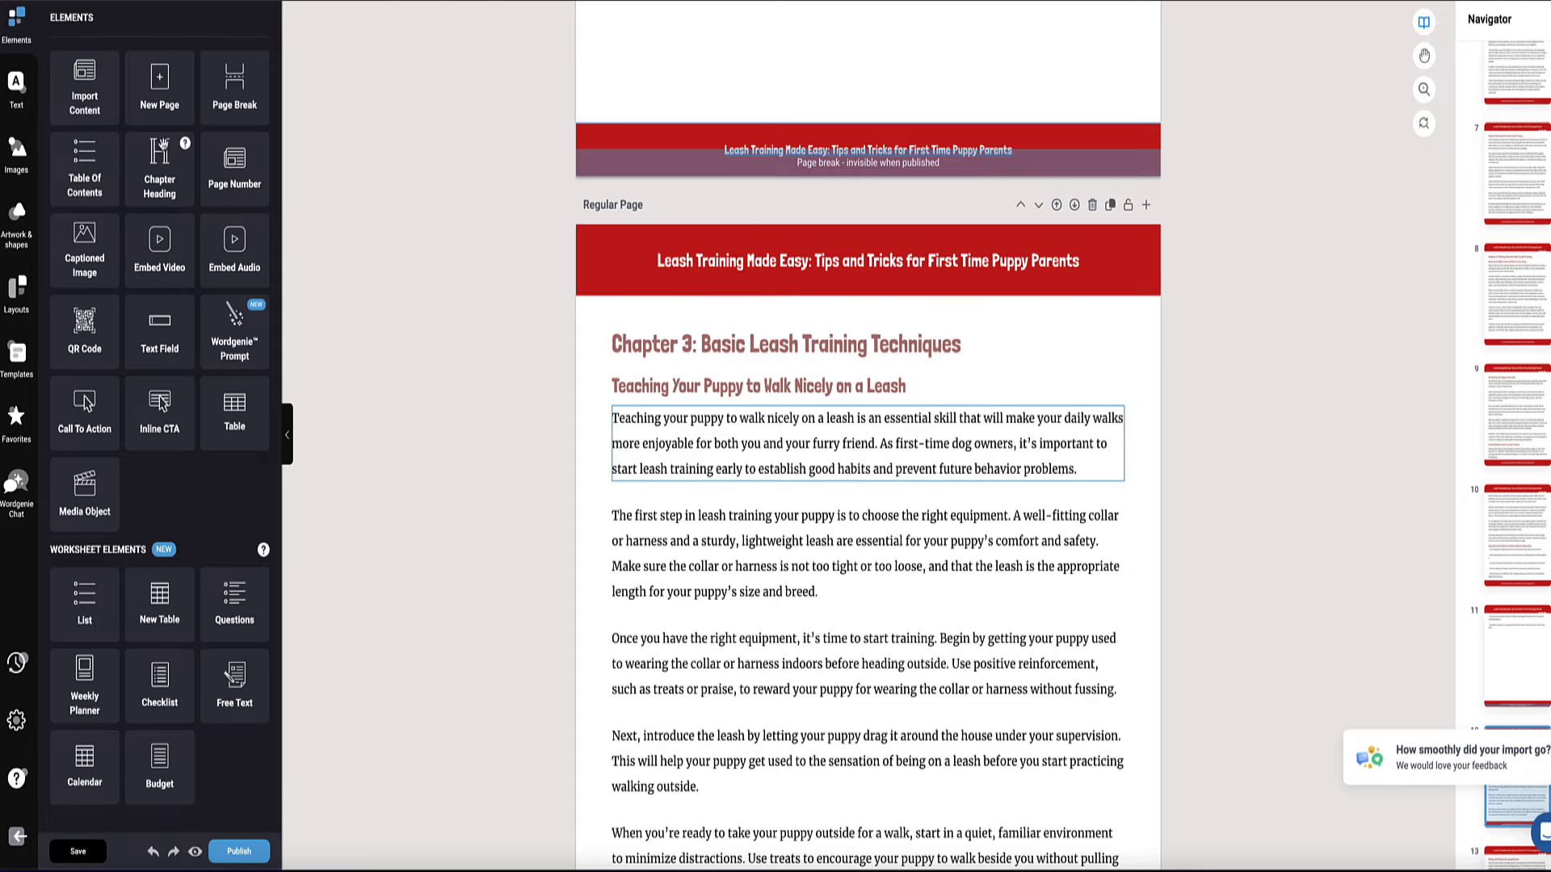
Step: Publish the ebook by exporting it as a PDF for Adobe Reader
left_click(21, 236)
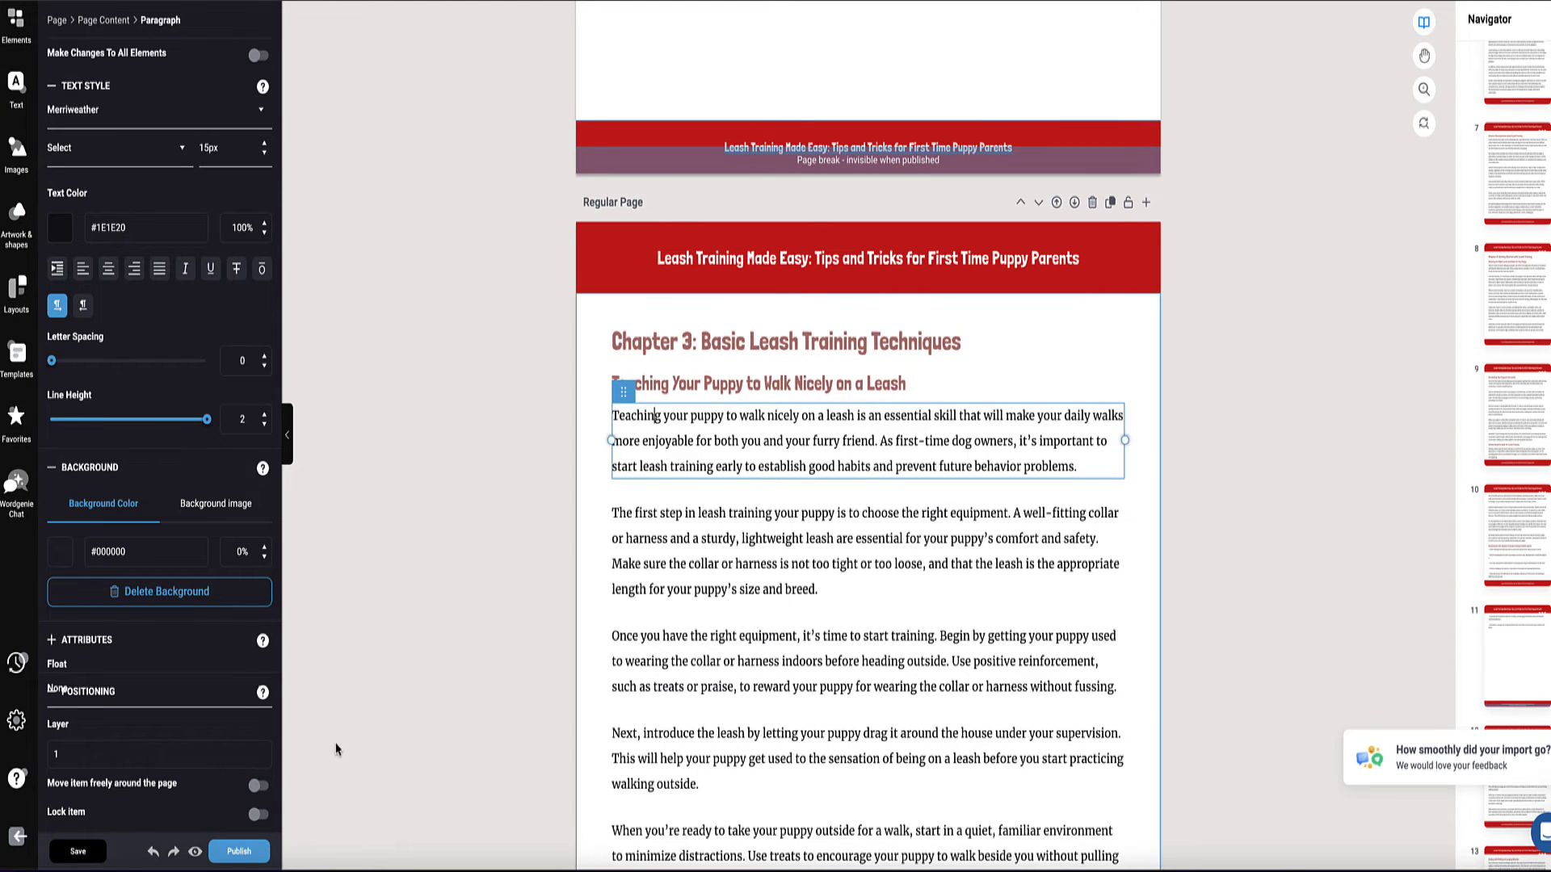
left_click(240, 853)
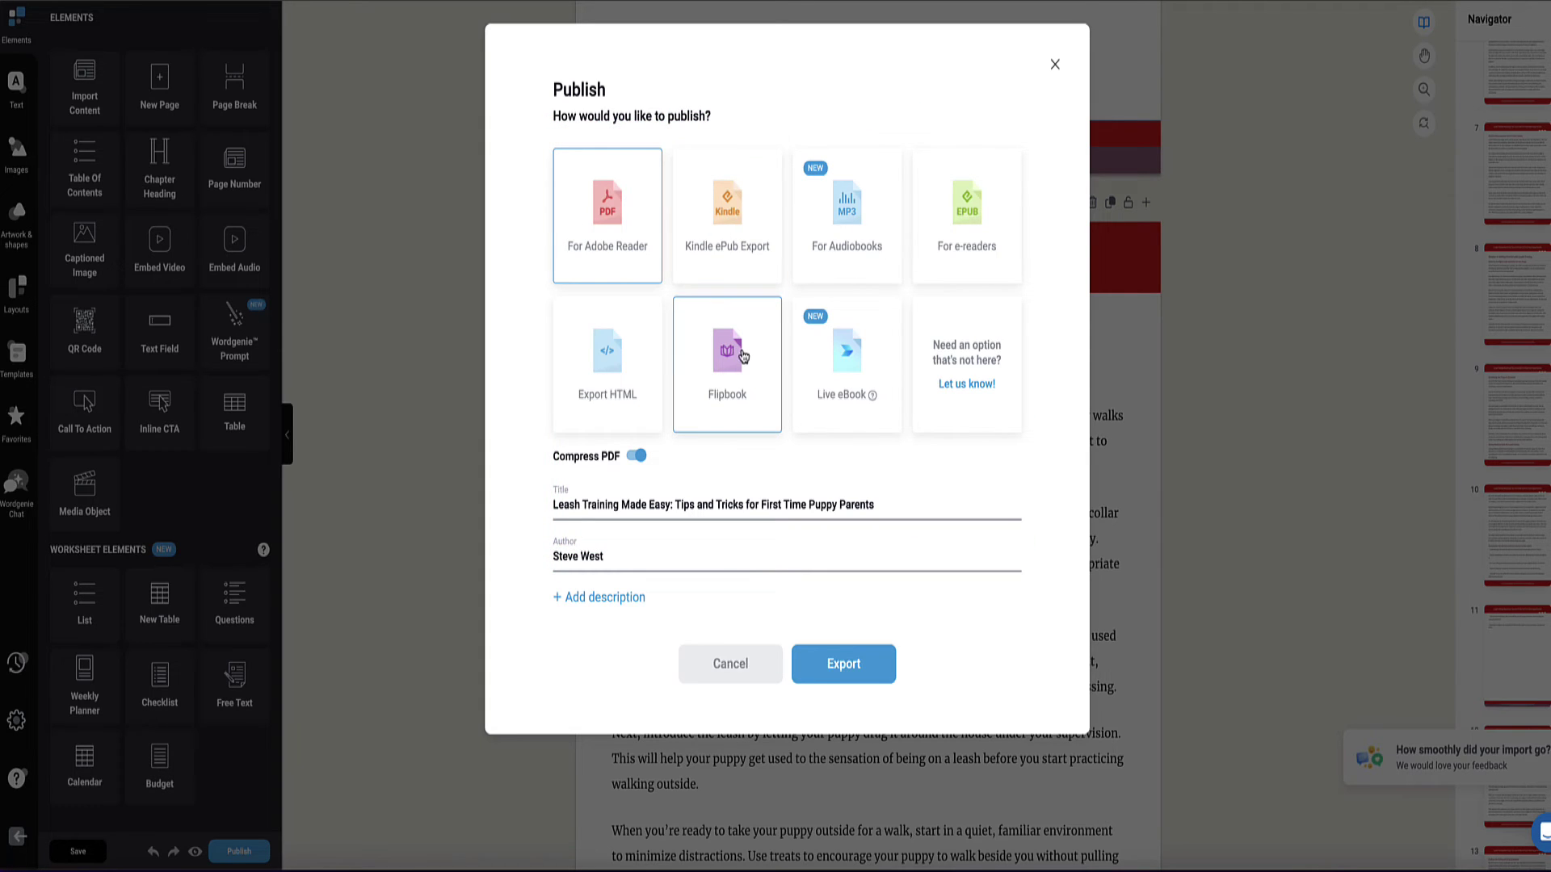
left_click(827, 661)
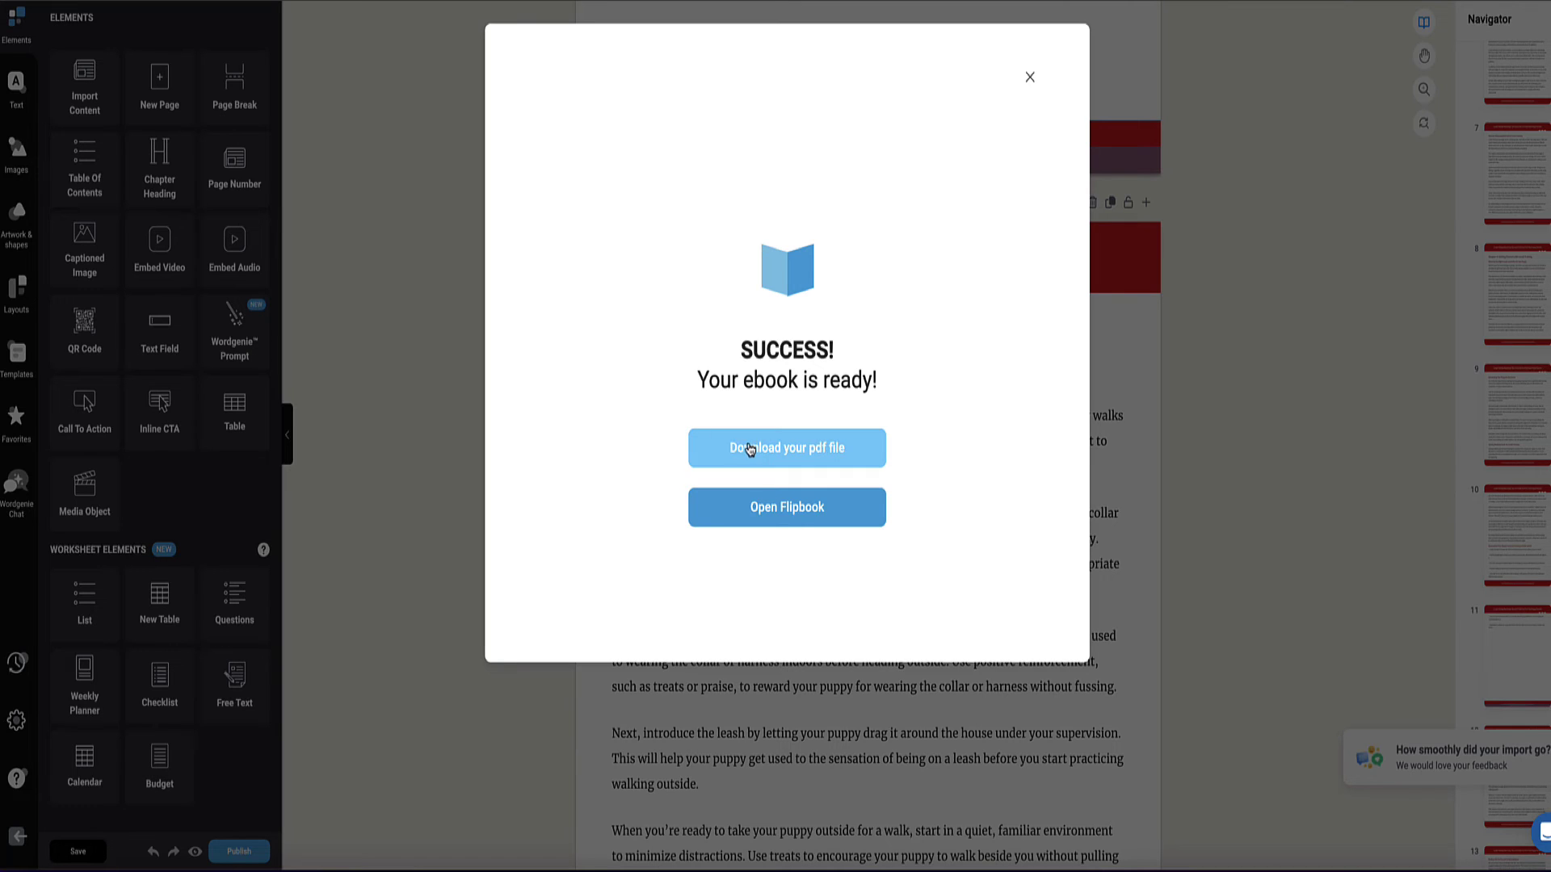
Step: Open the exported ebook as a flipbook and page through its cover, table of contents and video pages
left_click(767, 509)
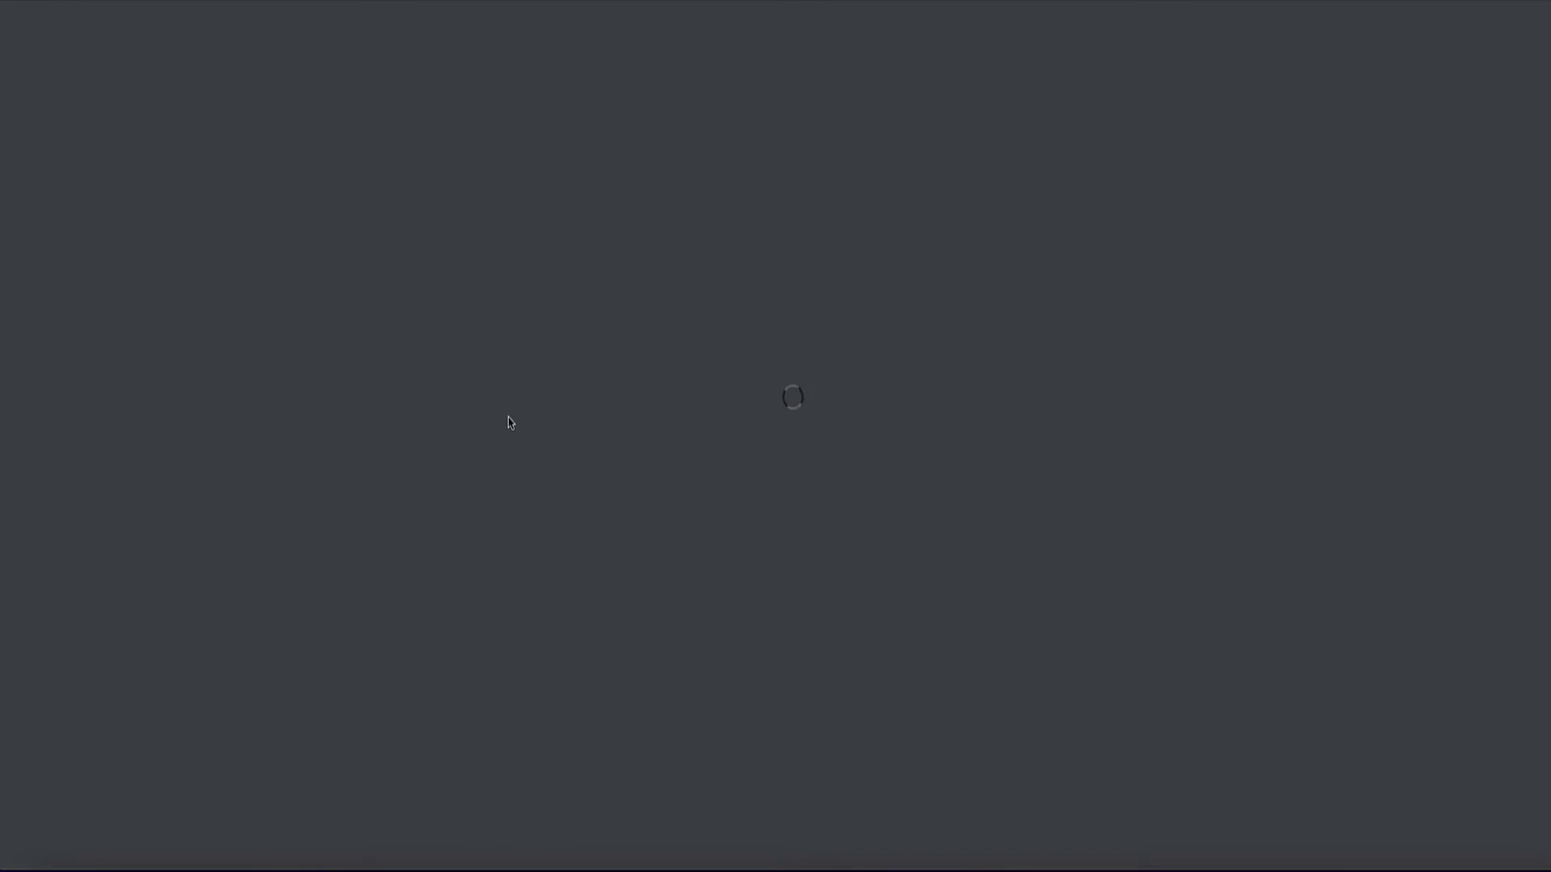
key("Right")
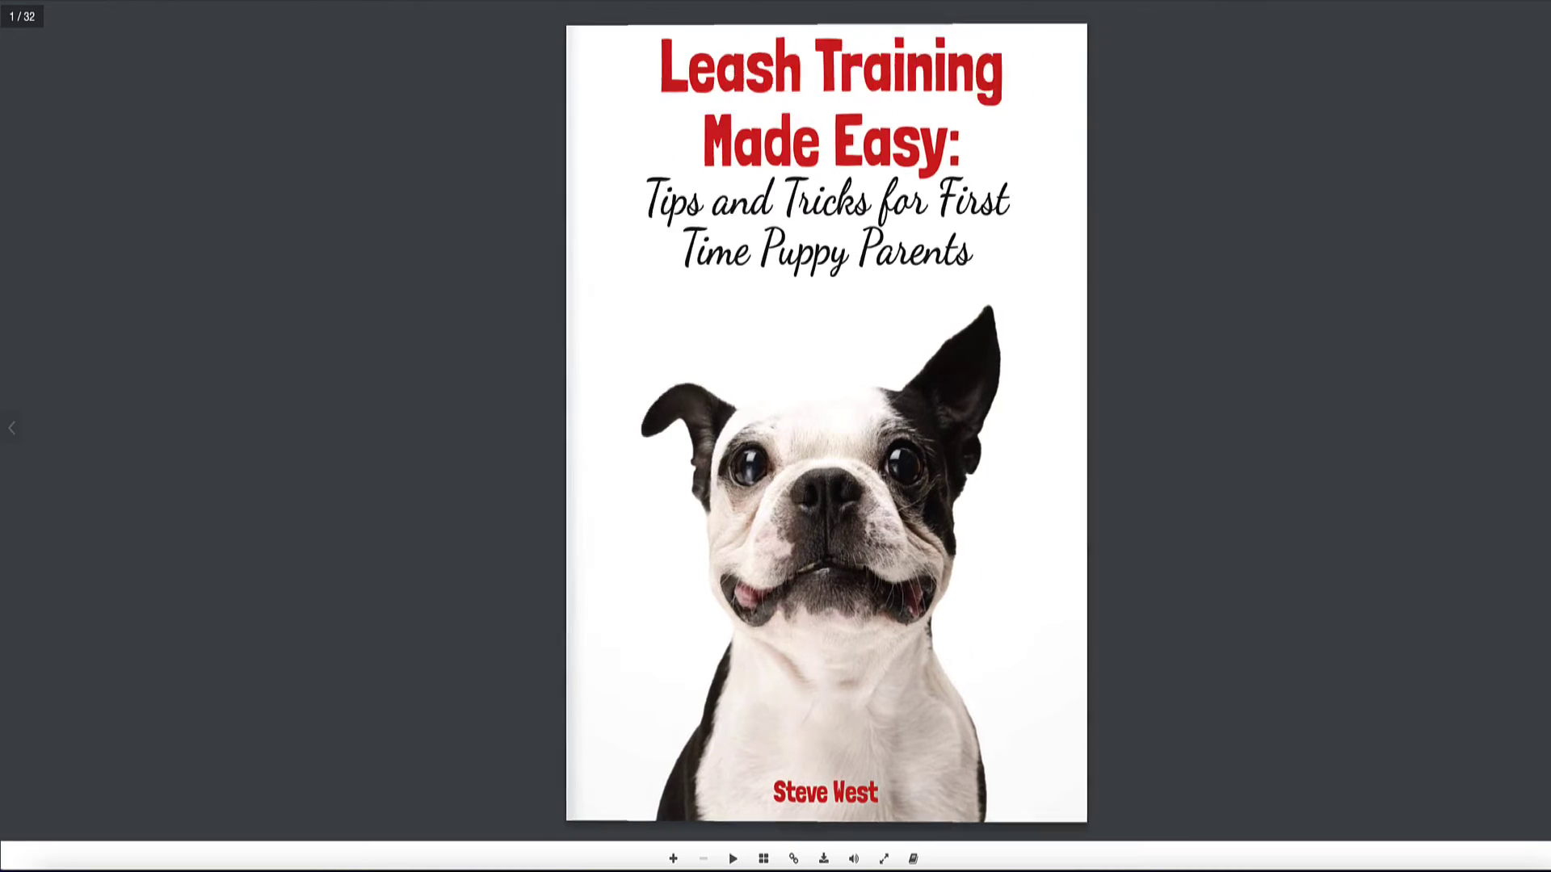
key("Right")
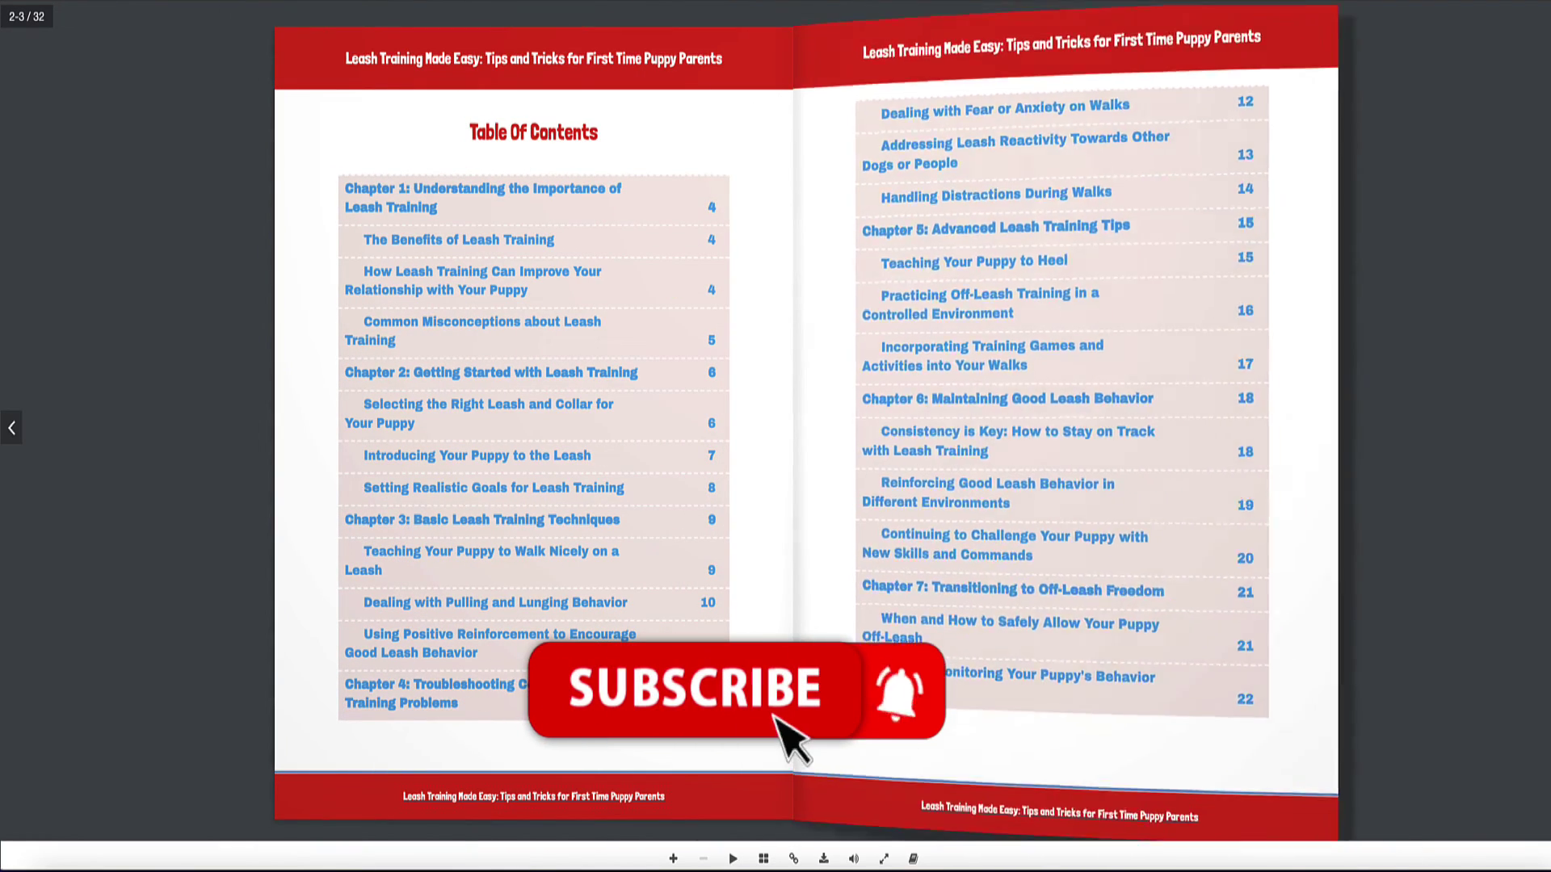
key("Right")
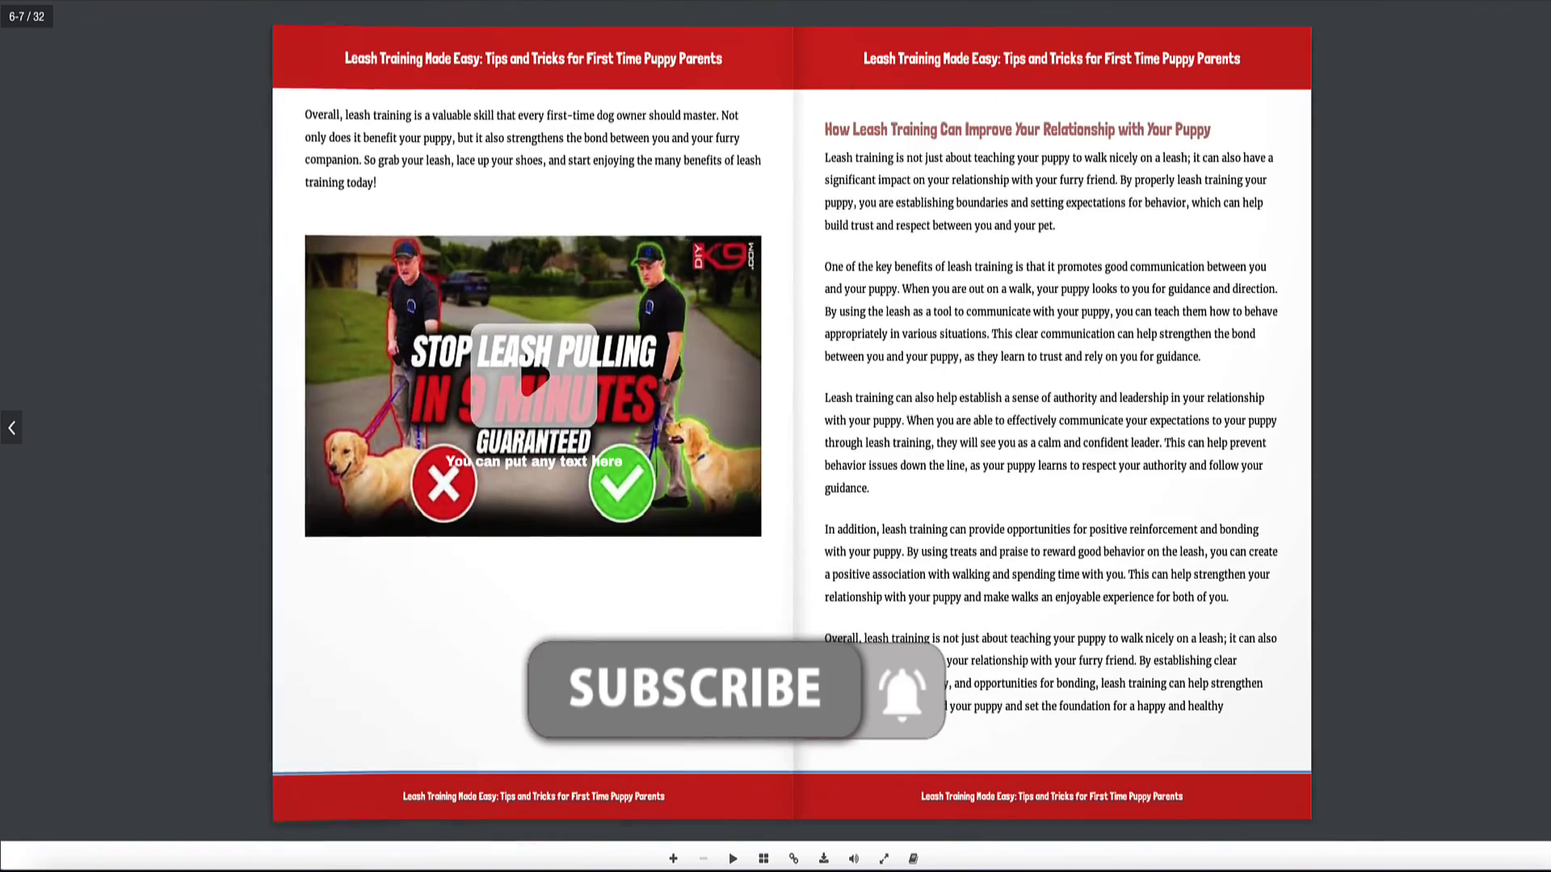
key("Right")
key("Right")
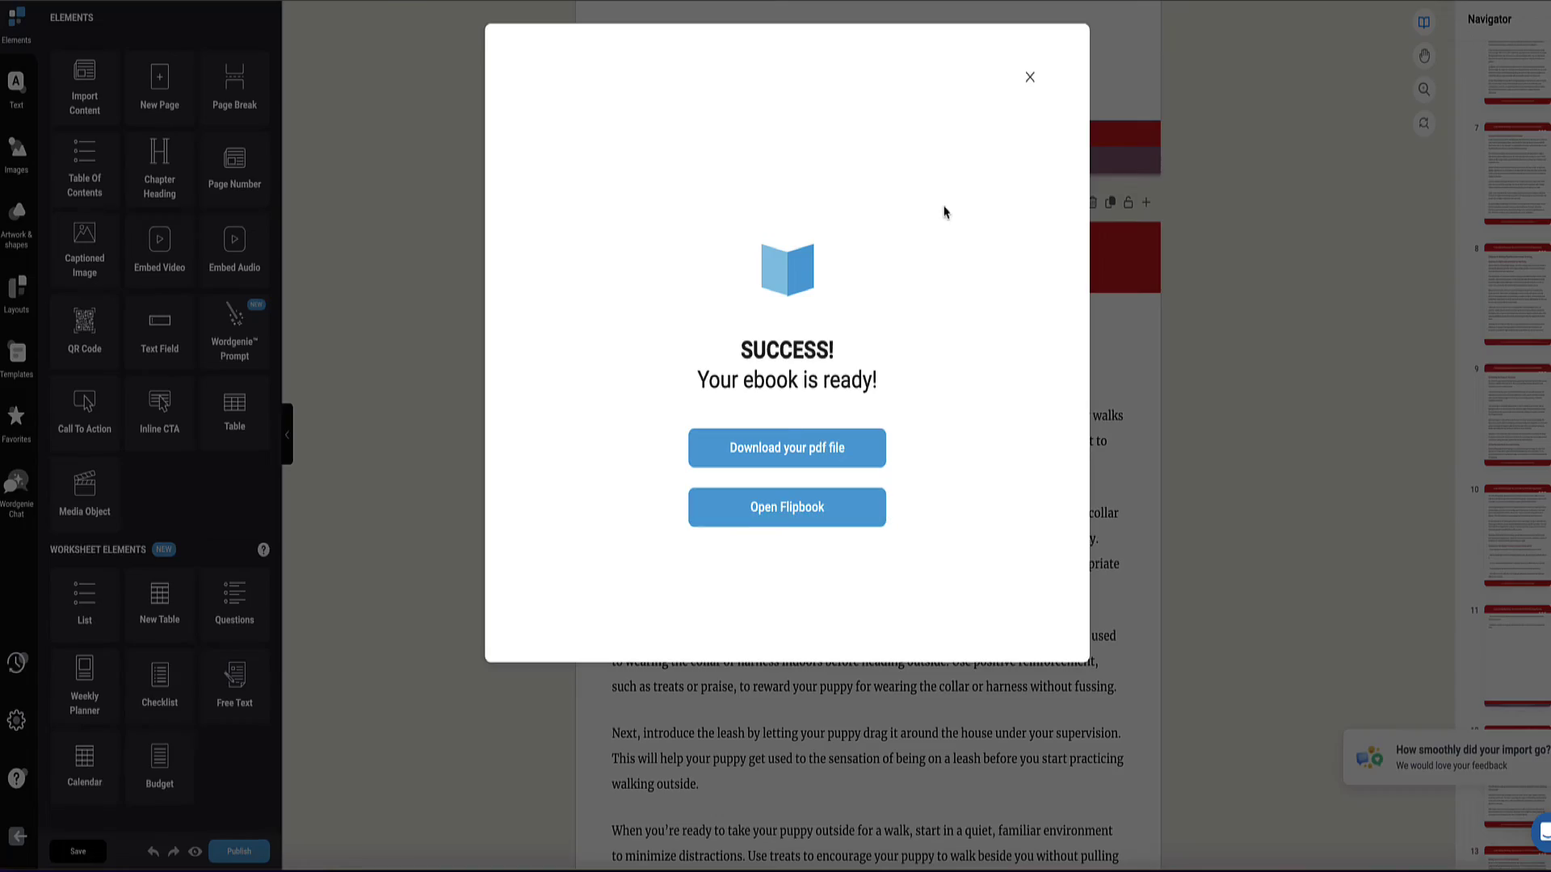
Step: Open the exported PDF file, look over its first pages and download it
left_click(780, 449)
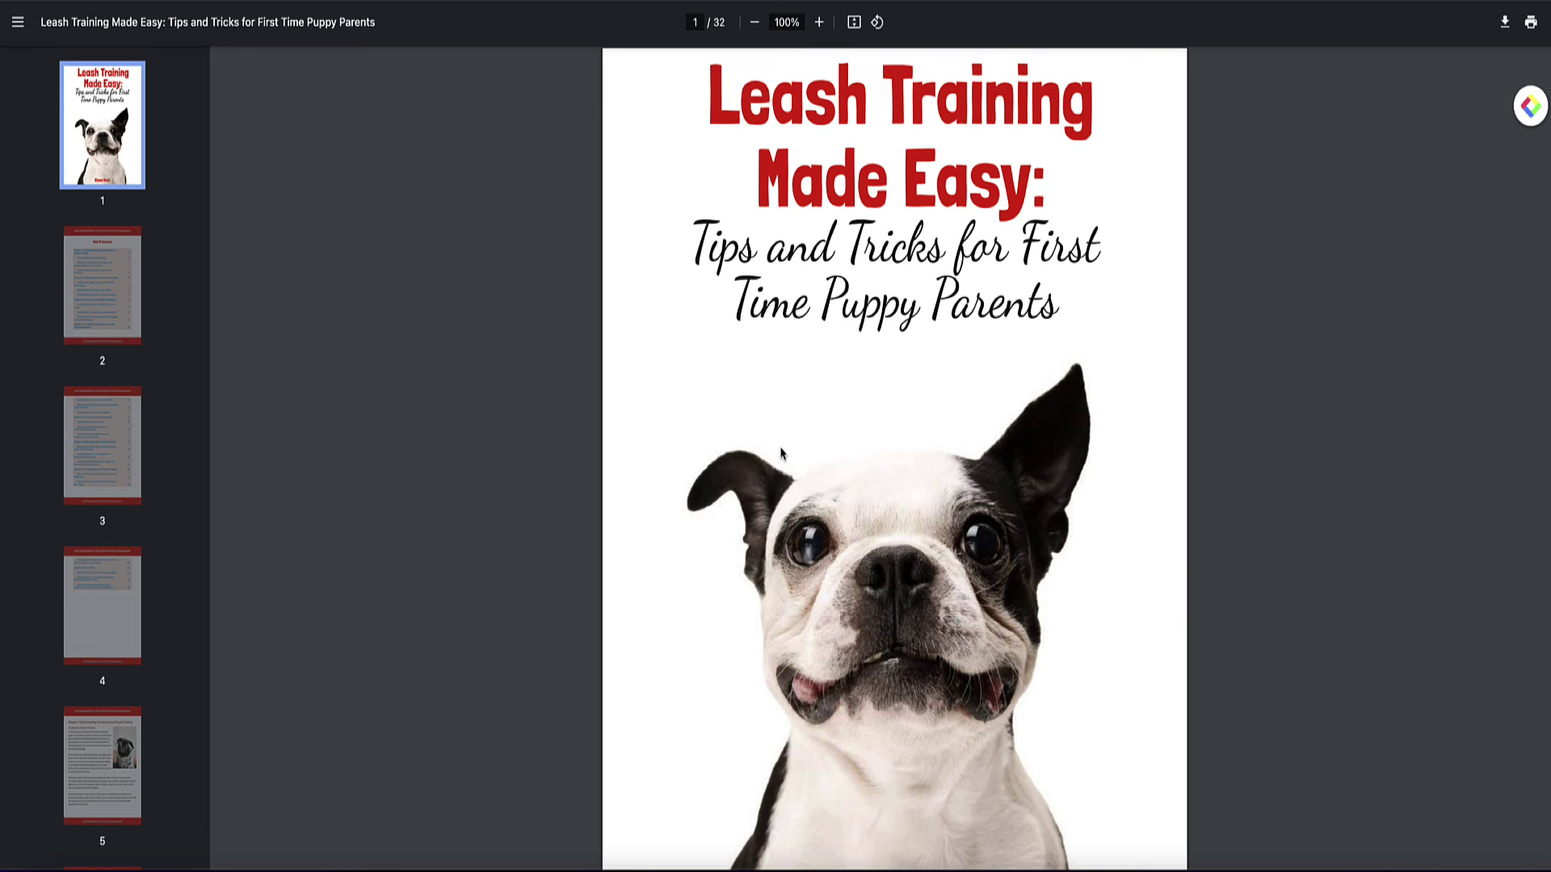
scroll(1265, 246, "down", 15)
scroll(1264, 246, "up", 15)
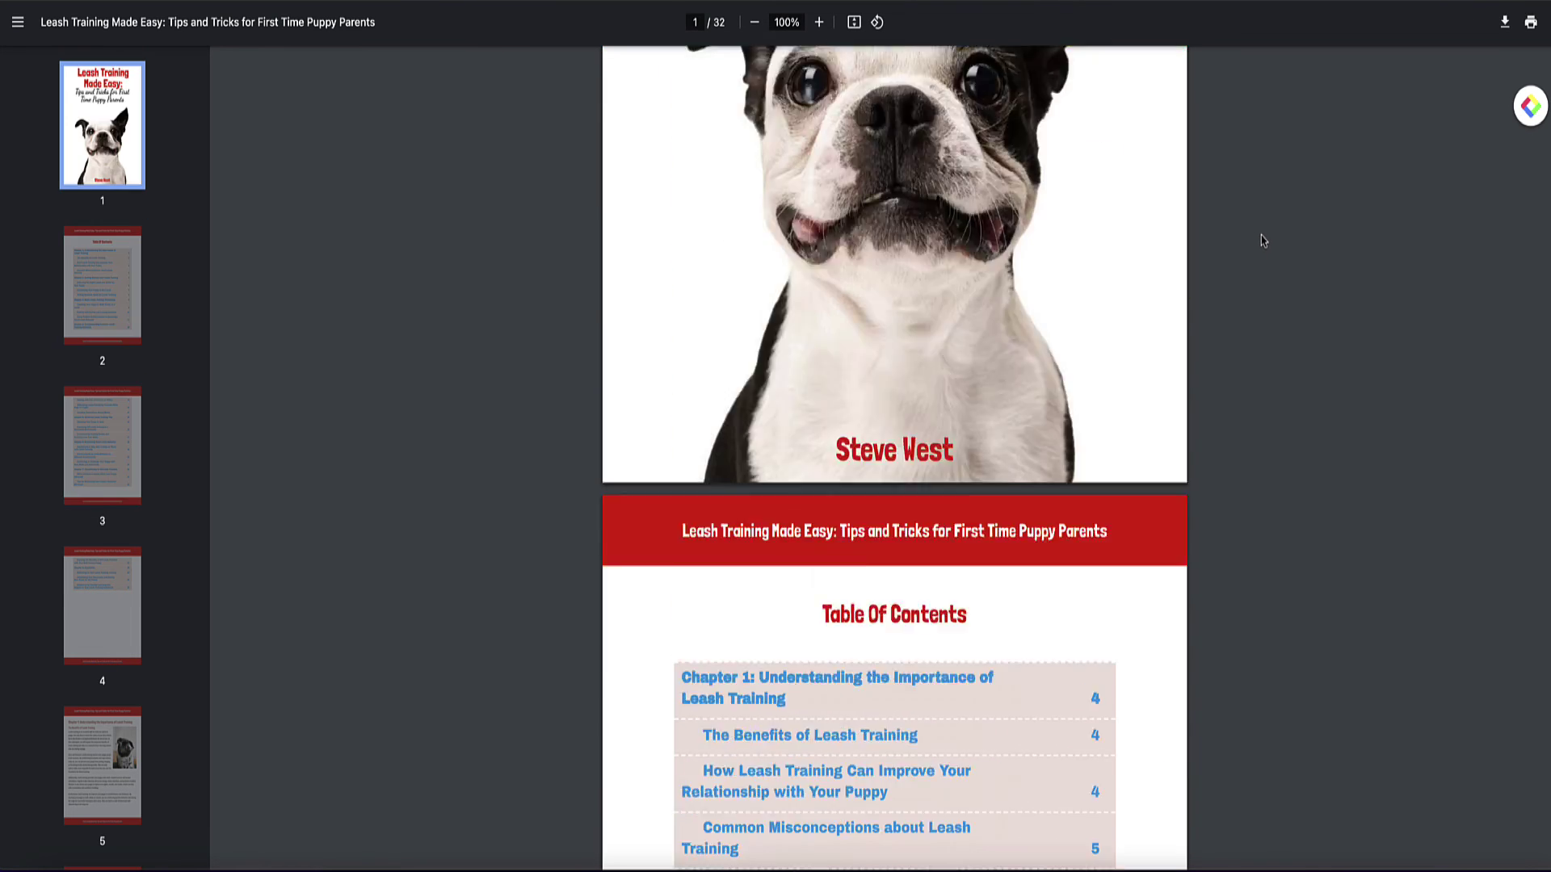
left_click(1503, 23)
left_click(1028, 543)
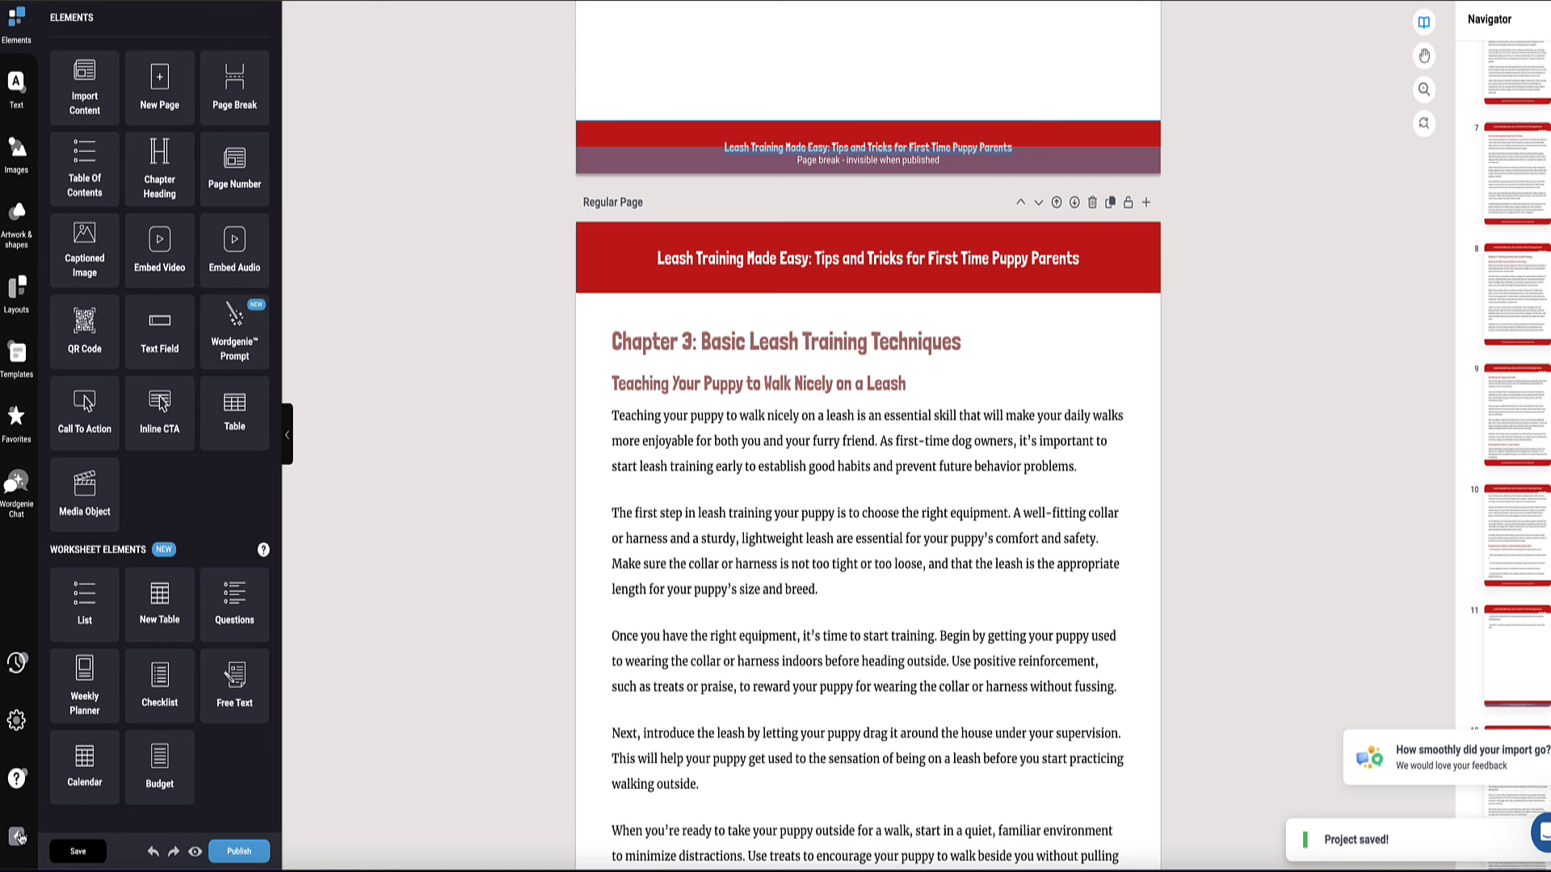
Step: Return to the dashboard and open the 2D/3D cover generator for the "Leash Training Made Easy" project
left_click(18, 837)
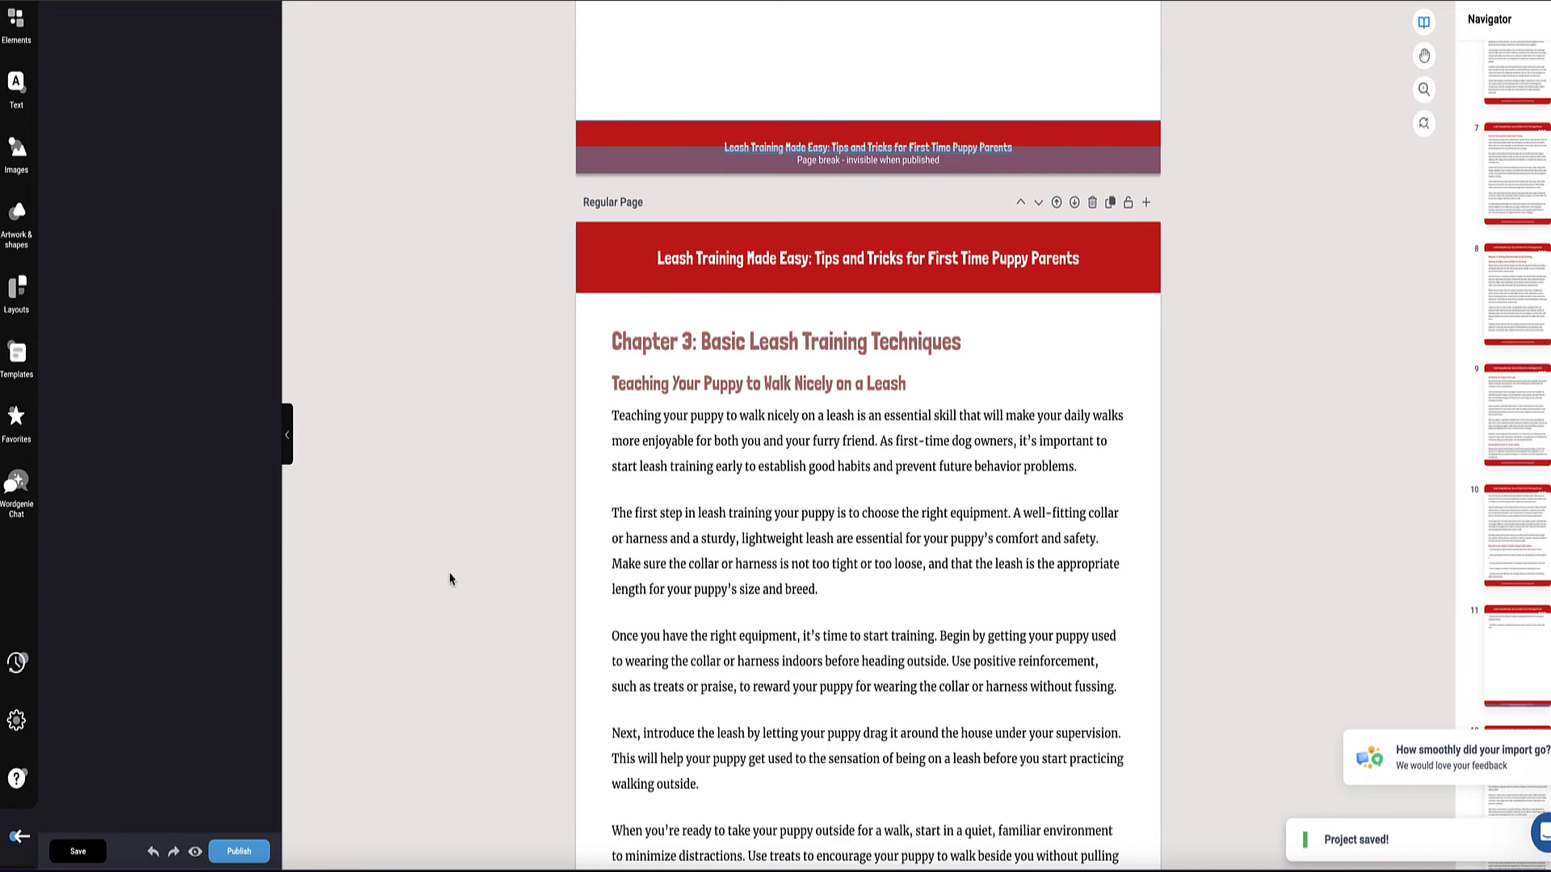
scroll(378, 526, "down", 3)
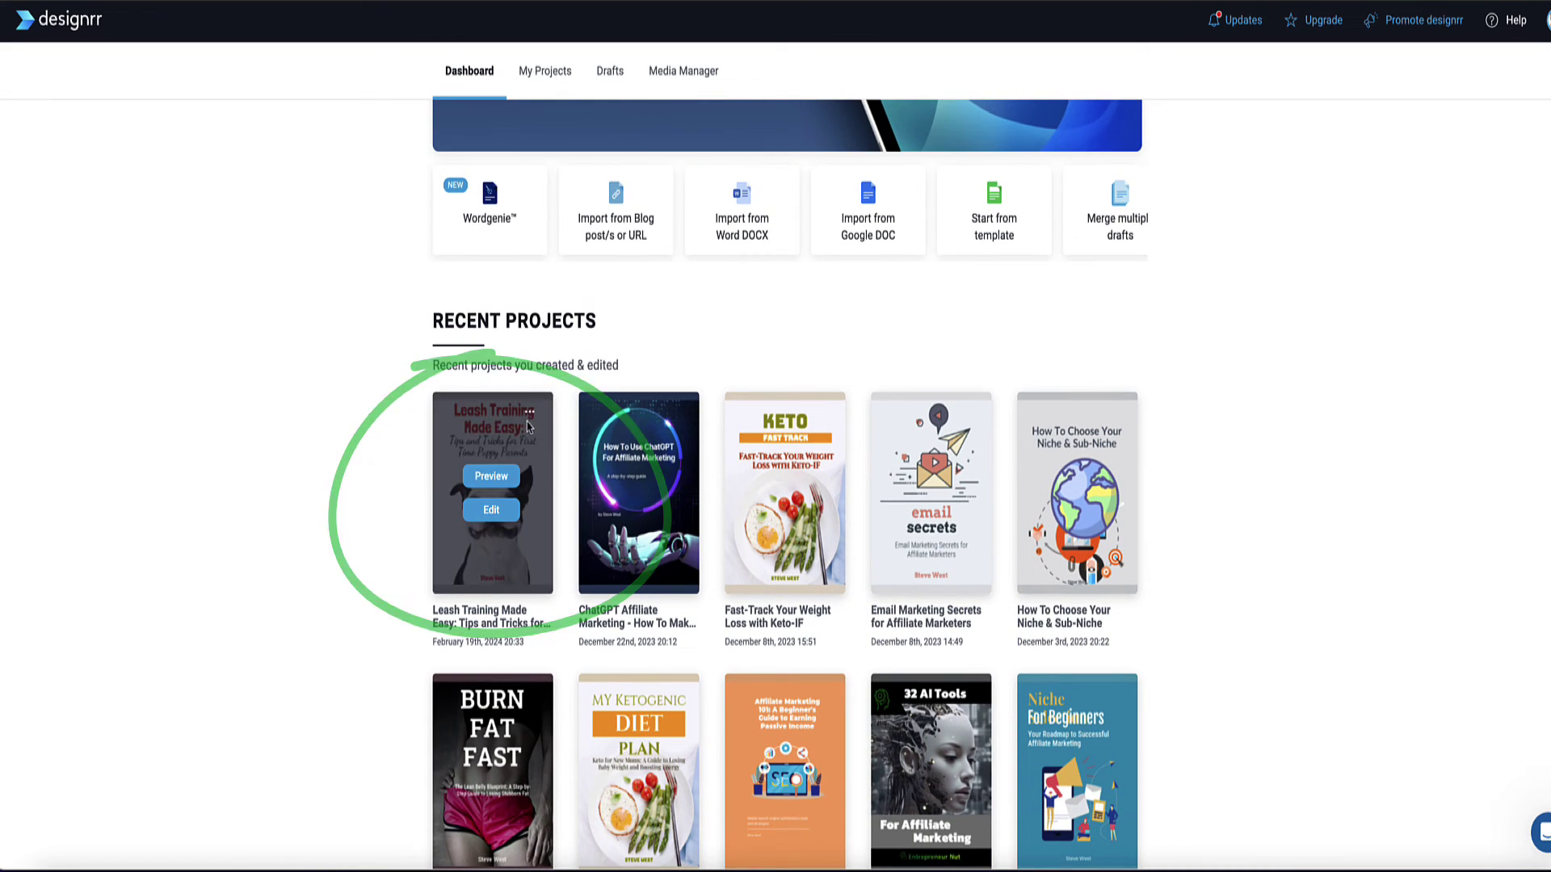
mouse_move(530, 442)
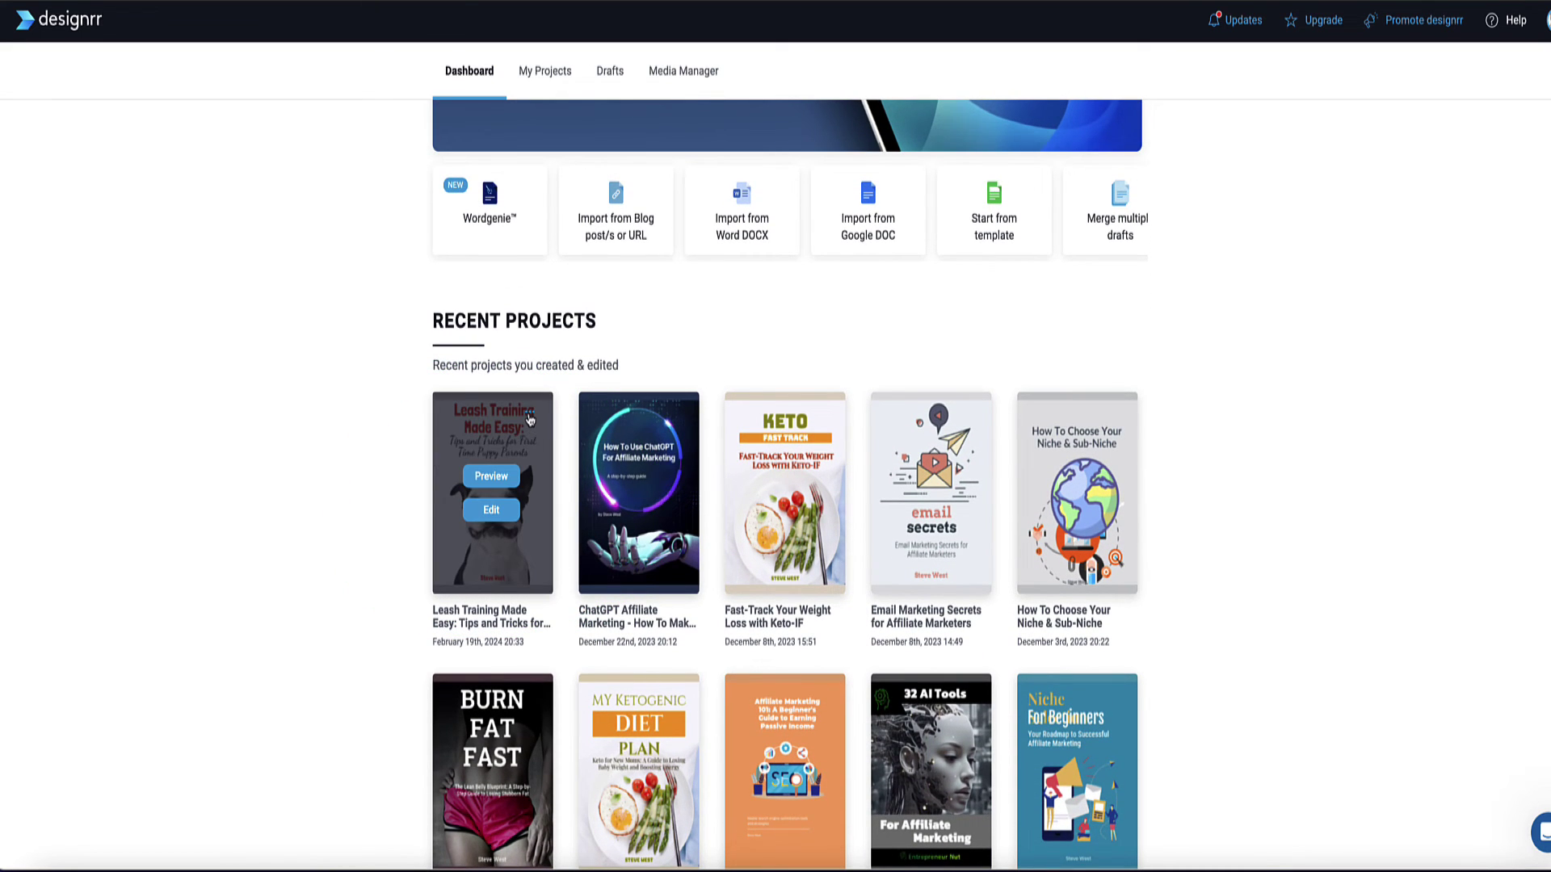
left_click(529, 419)
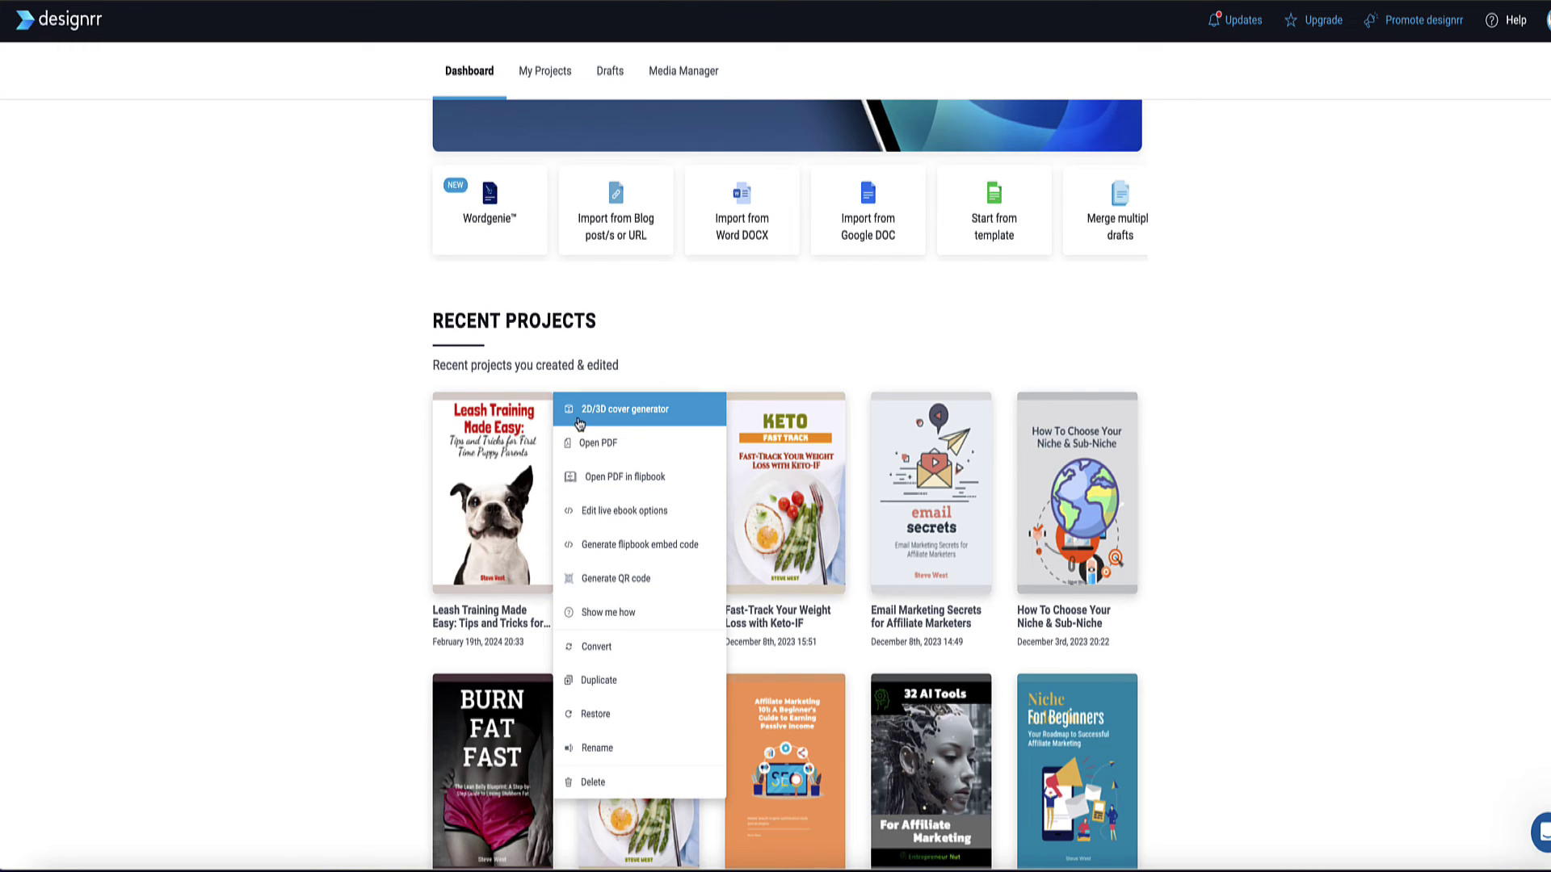
left_click(598, 443)
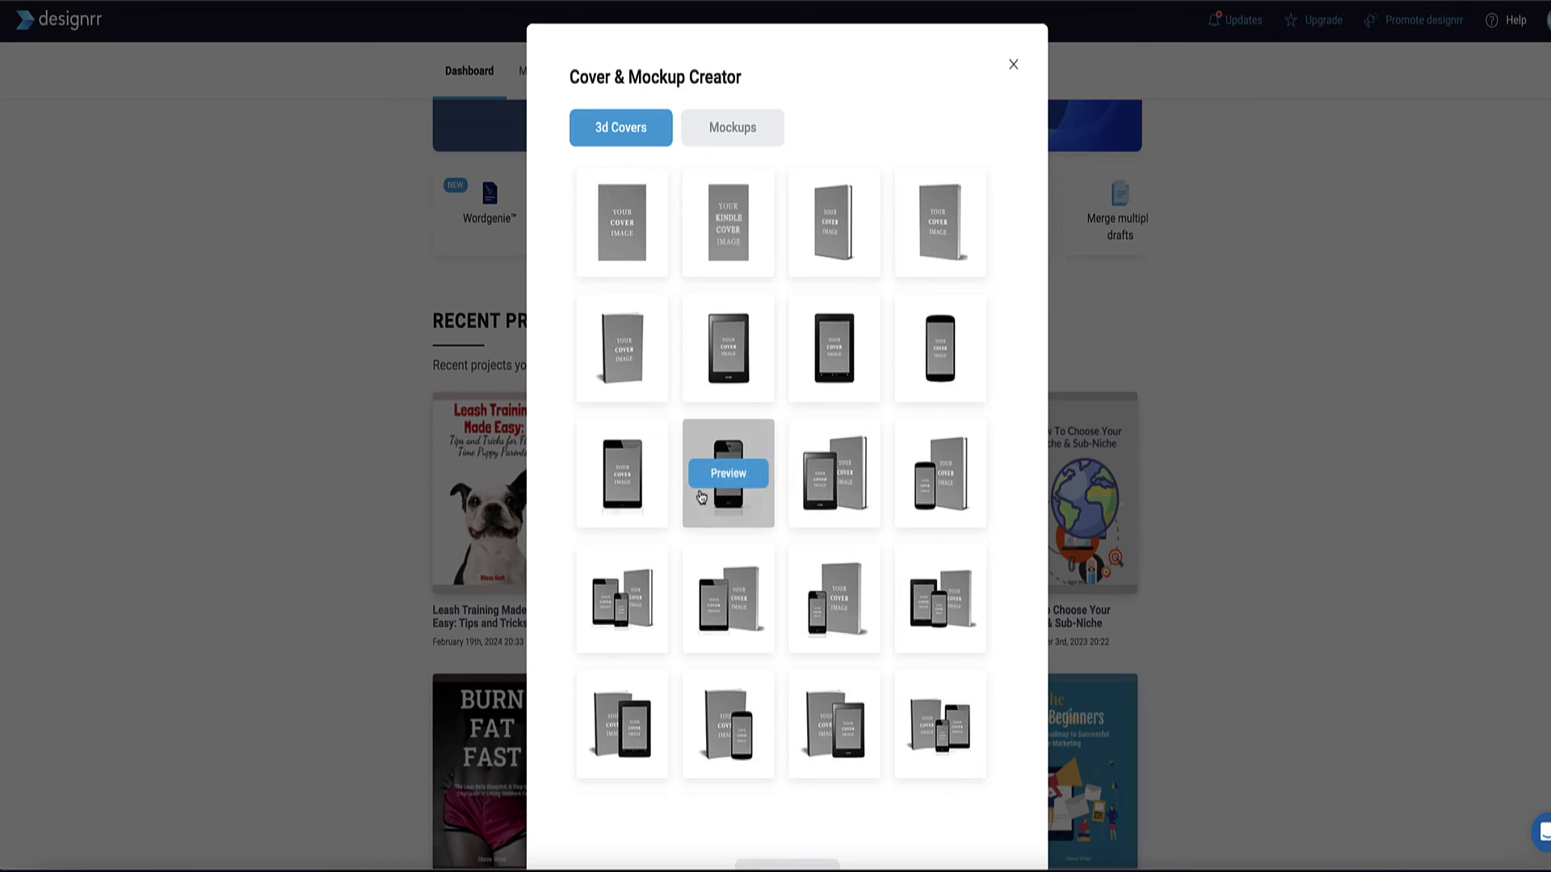
Step: Preview the ebook's cover in the Hardback + Kindle 3D layout, and close the cover creator
left_click(839, 455)
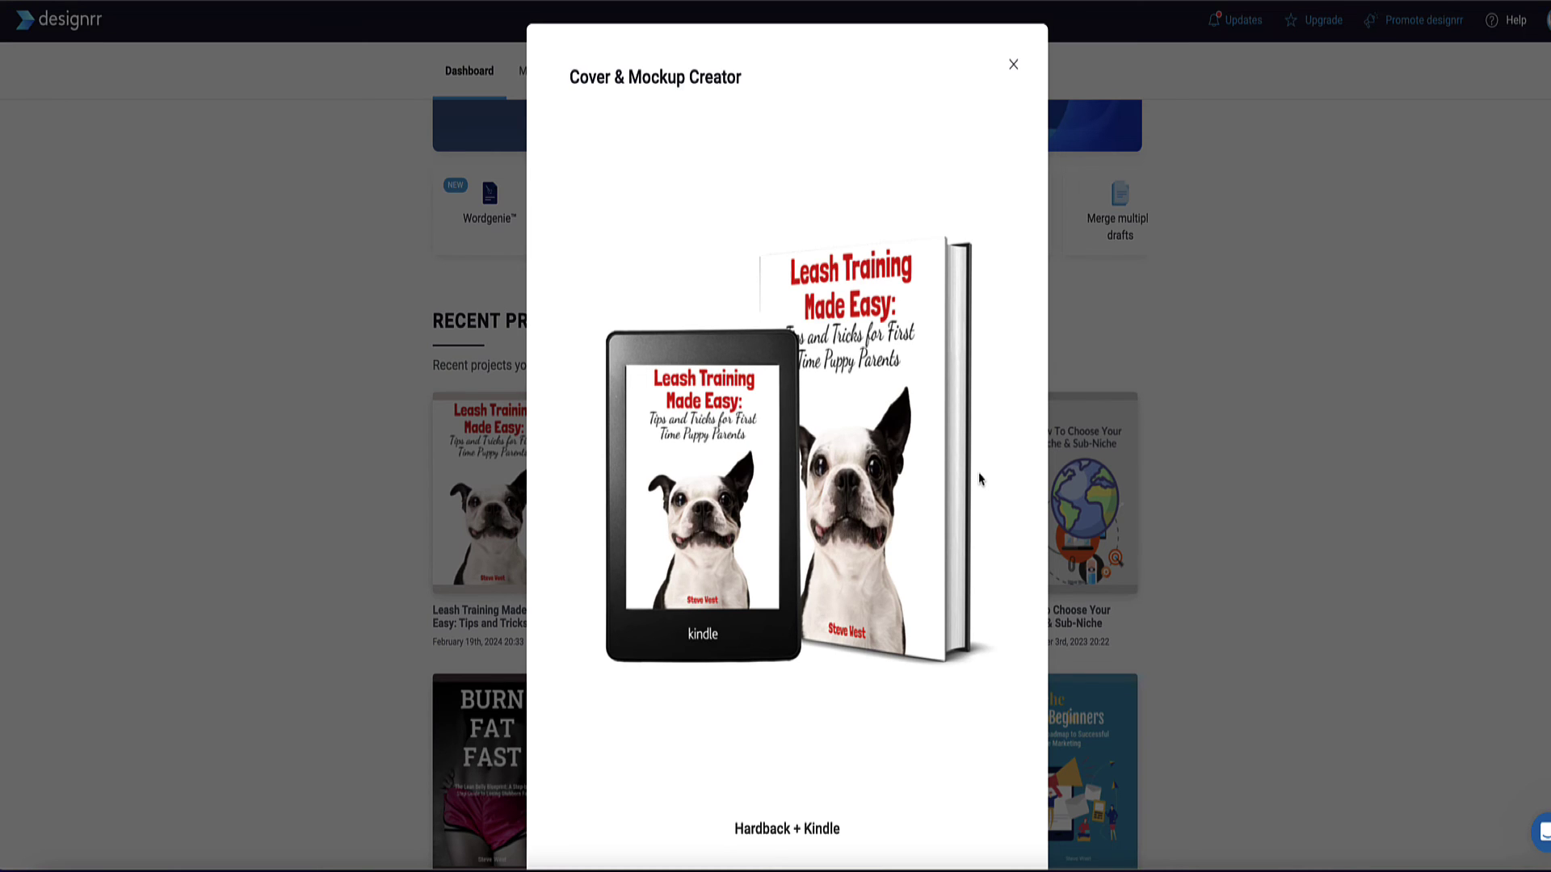
scroll(980, 481, "down", 1)
scroll(980, 482, "up", 1)
left_click(1013, 63)
scroll(391, 350, "up", 2)
scroll(326, 390, "up", 3)
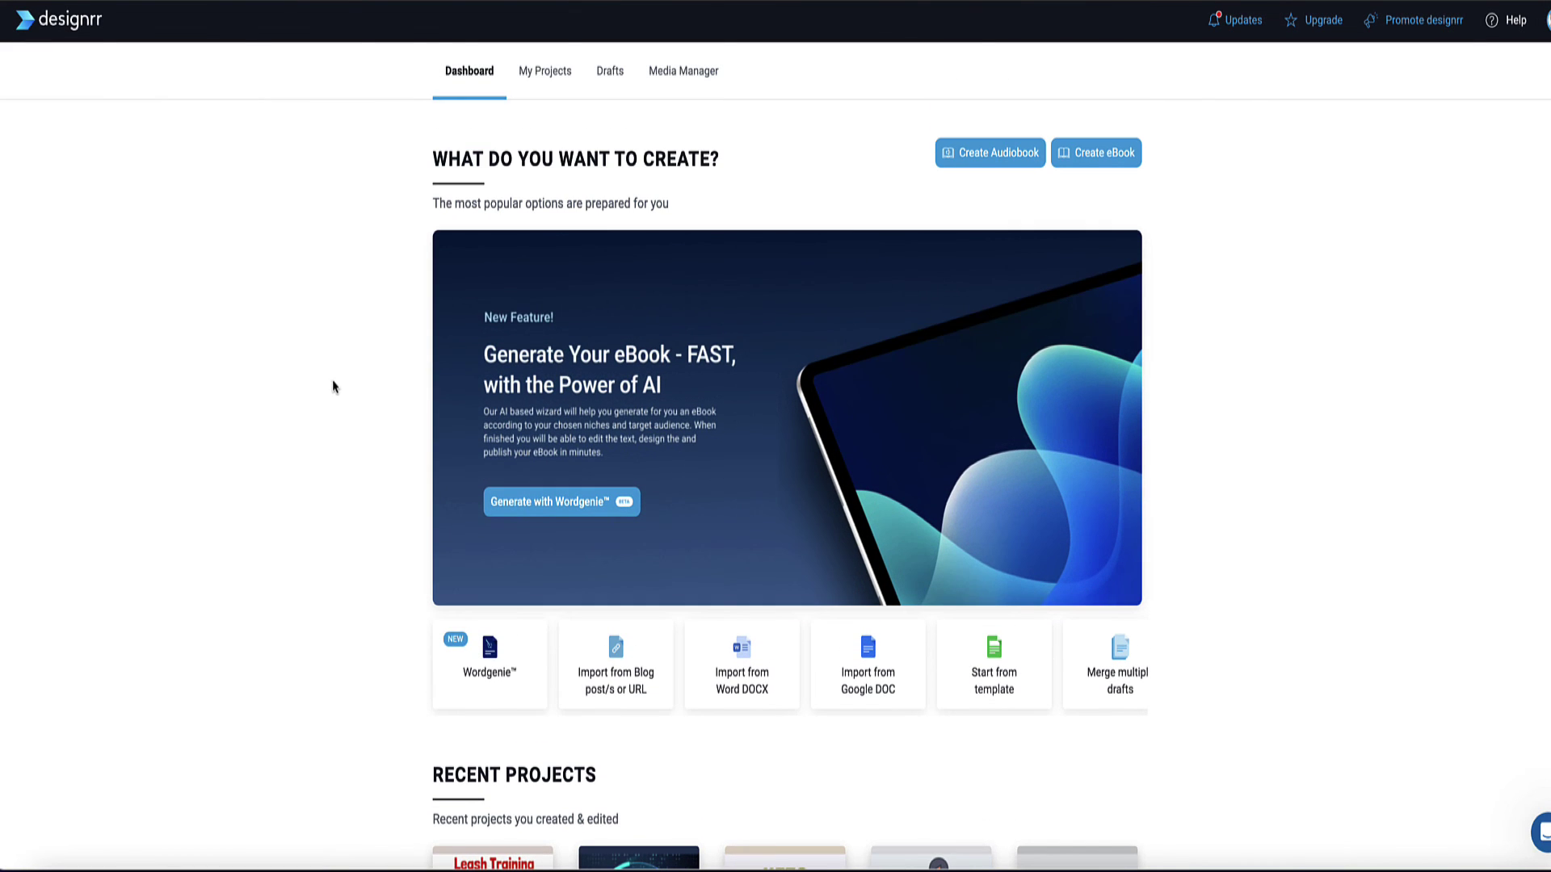
left_click(975, 160)
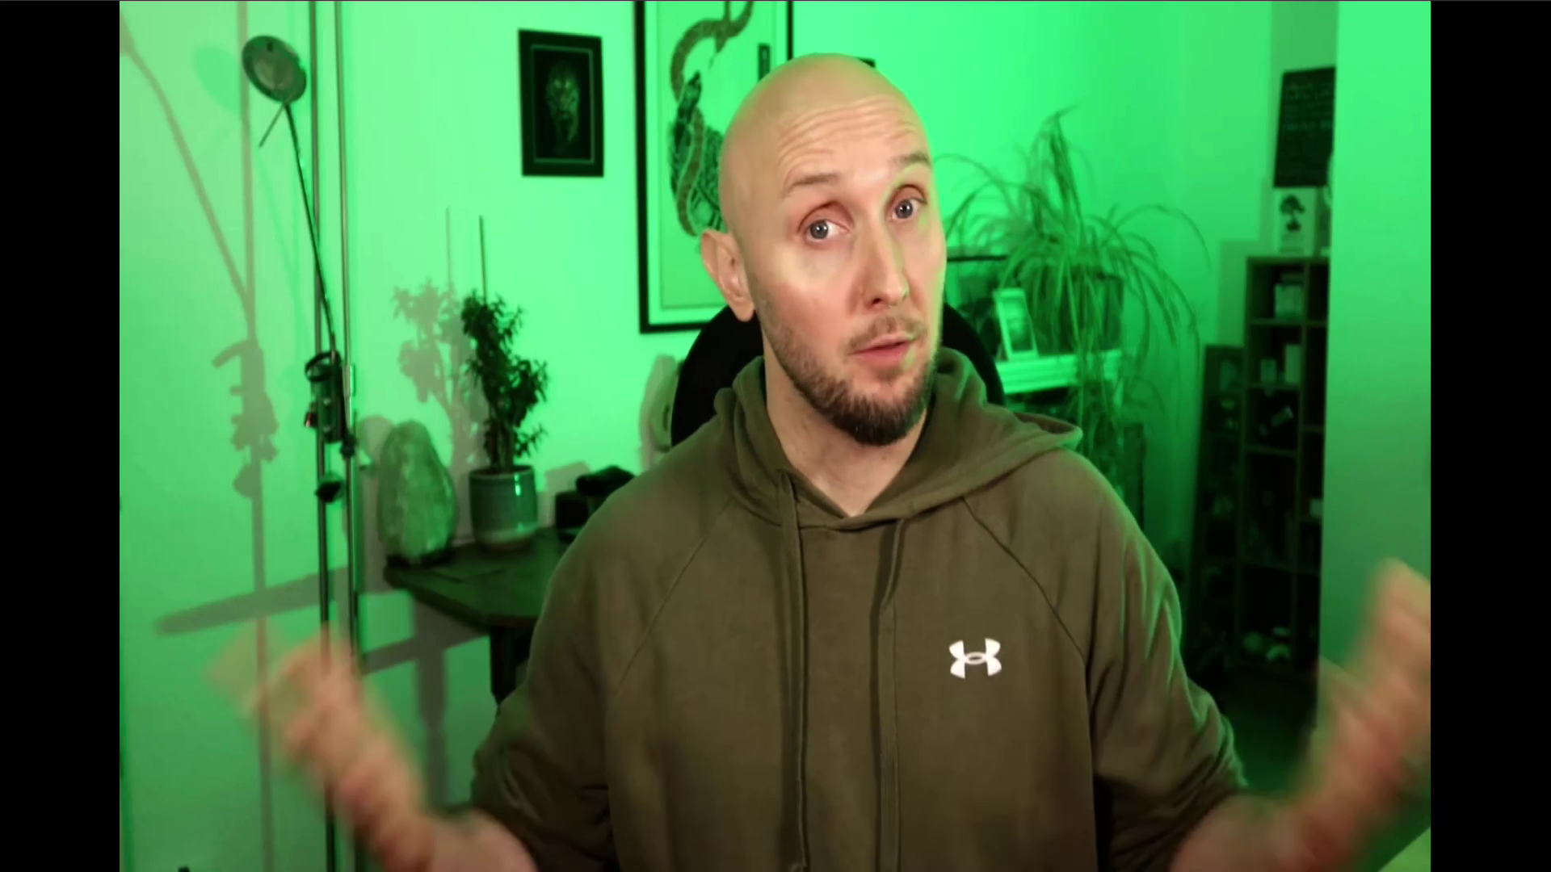